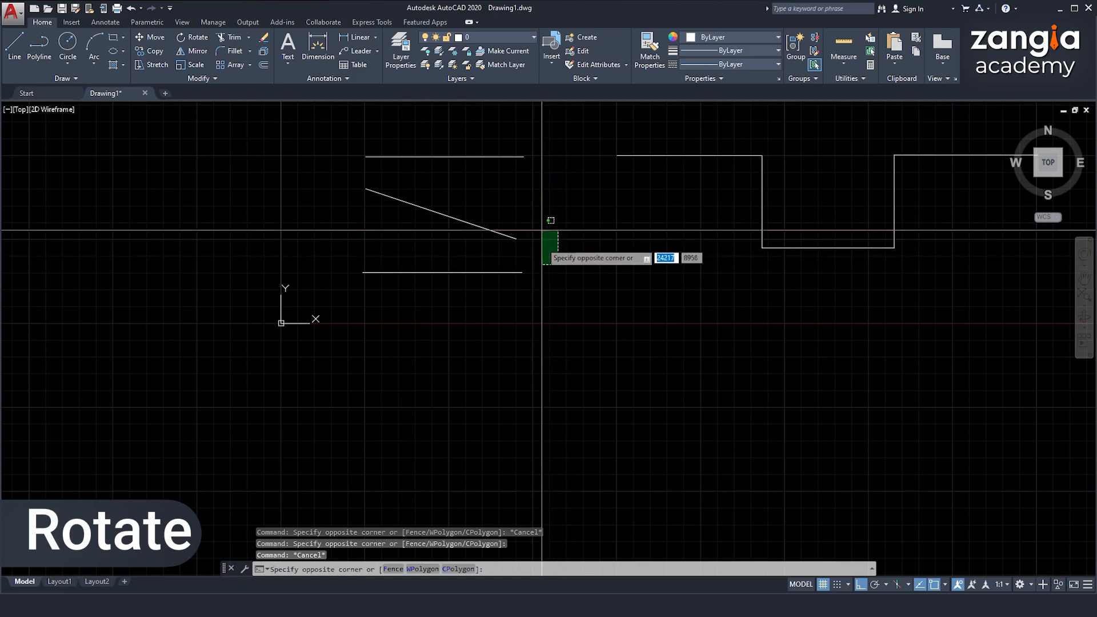
- Copy the lowest of the three separate lines straight down into an empty area of the drawing
left_click(509, 297)
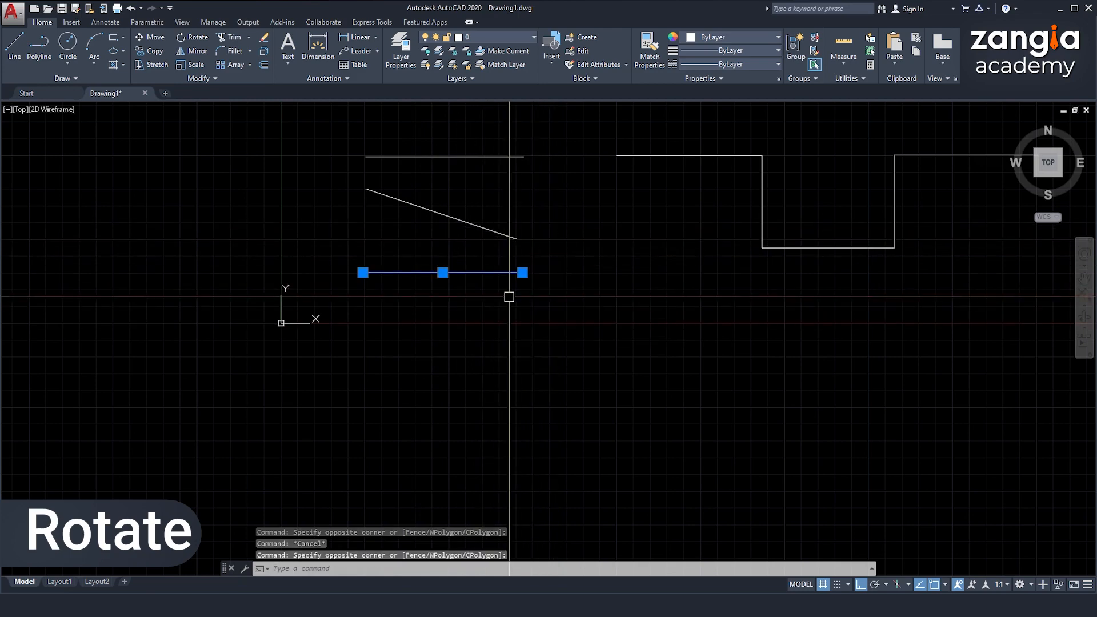
type("co")
key("Return")
left_click(572, 288)
scroll(571, 288, "down", 8)
scroll(574, 377, "up", 10)
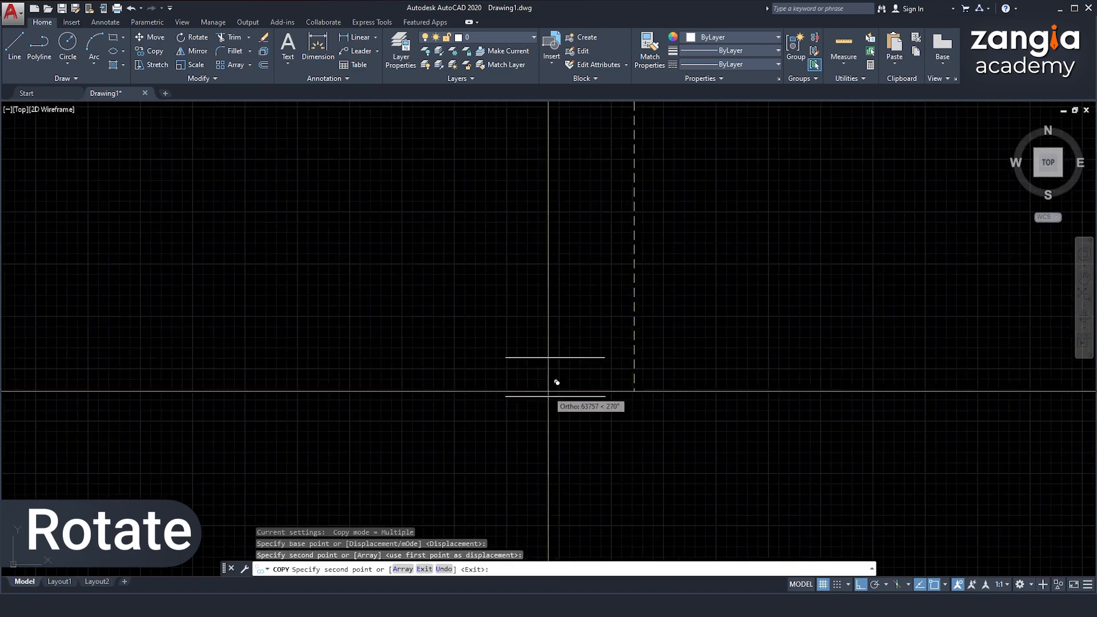
key("Escape")
- Rotate the copied line about its right endpoint with Ortho off, to a freehand slanted angle with its left end raised
scroll(681, 407, "down", 4)
left_click(777, 441)
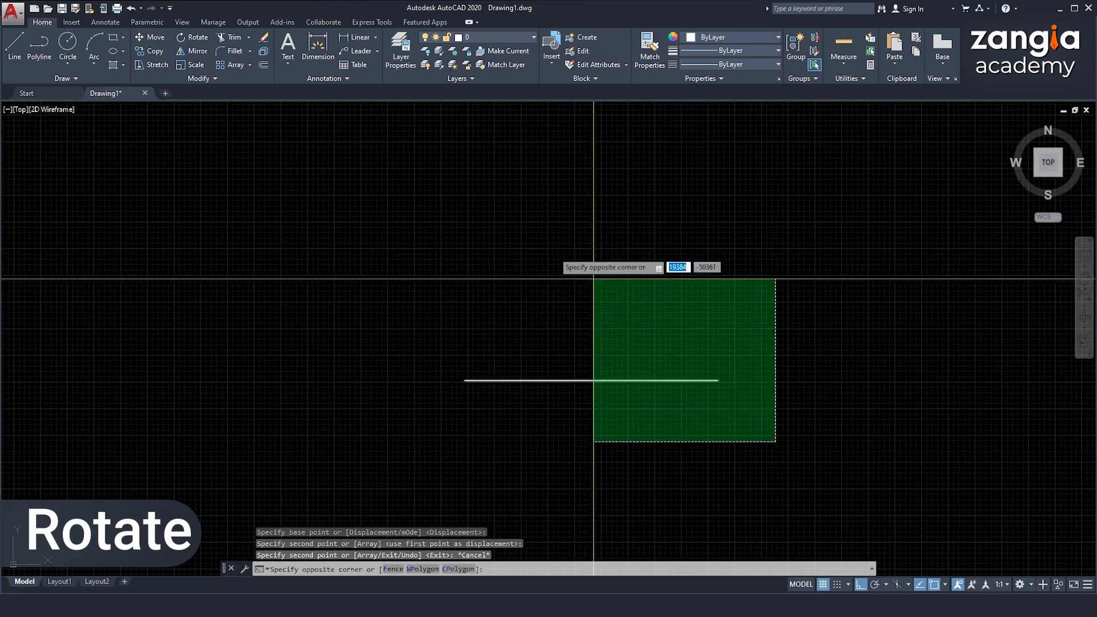
left_click(593, 274)
scroll(723, 339, "down", 2)
middle_click_drag(723, 338, 557, 322)
type("ro")
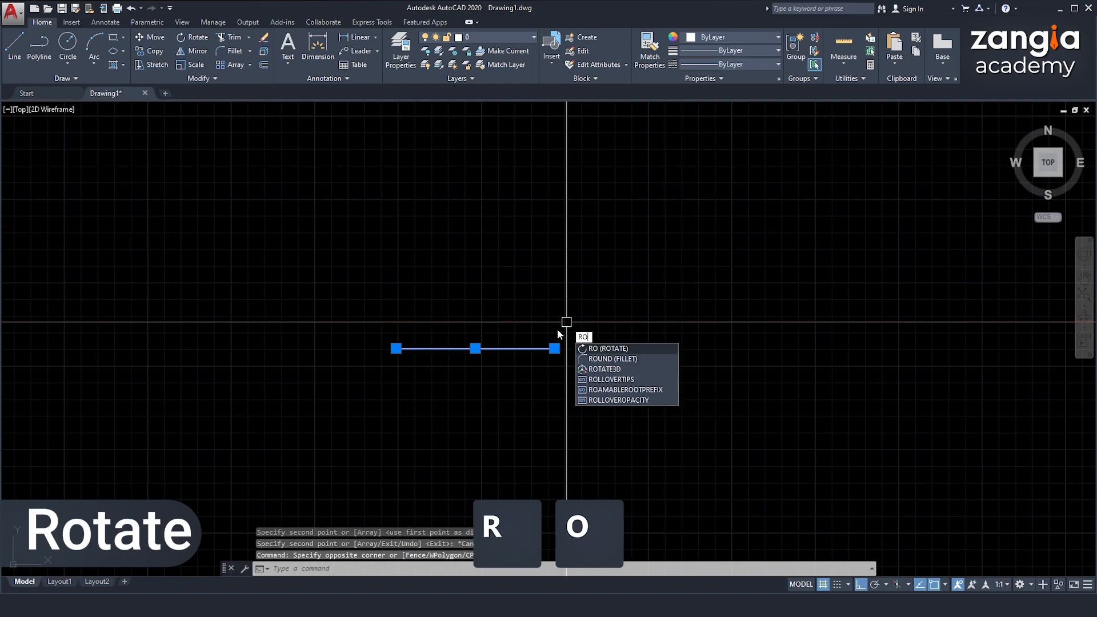
key("space")
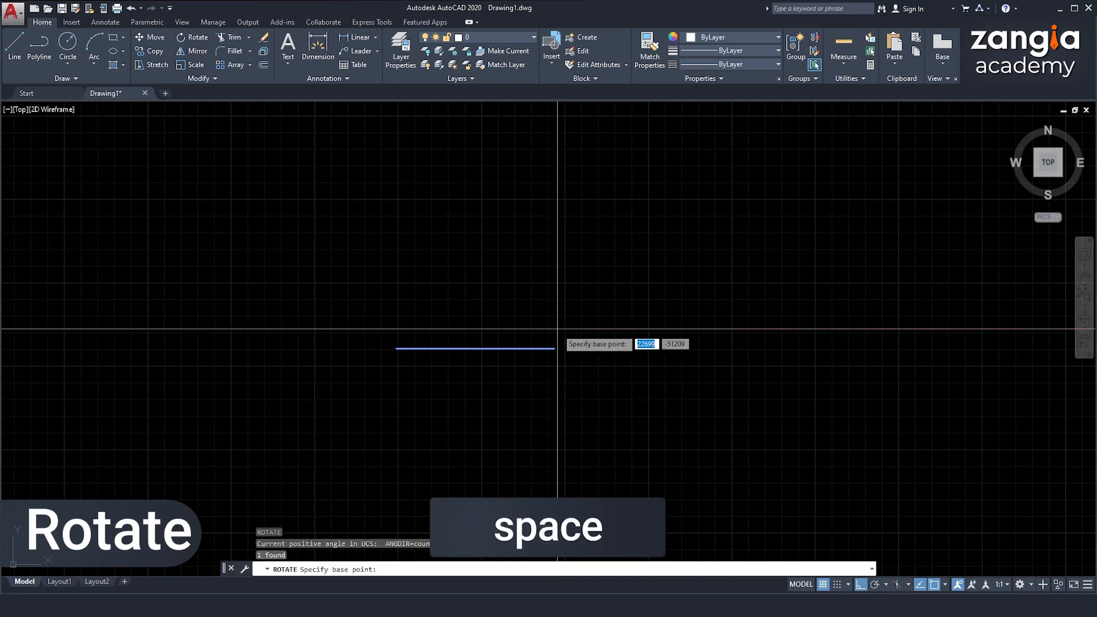
left_click(554, 348)
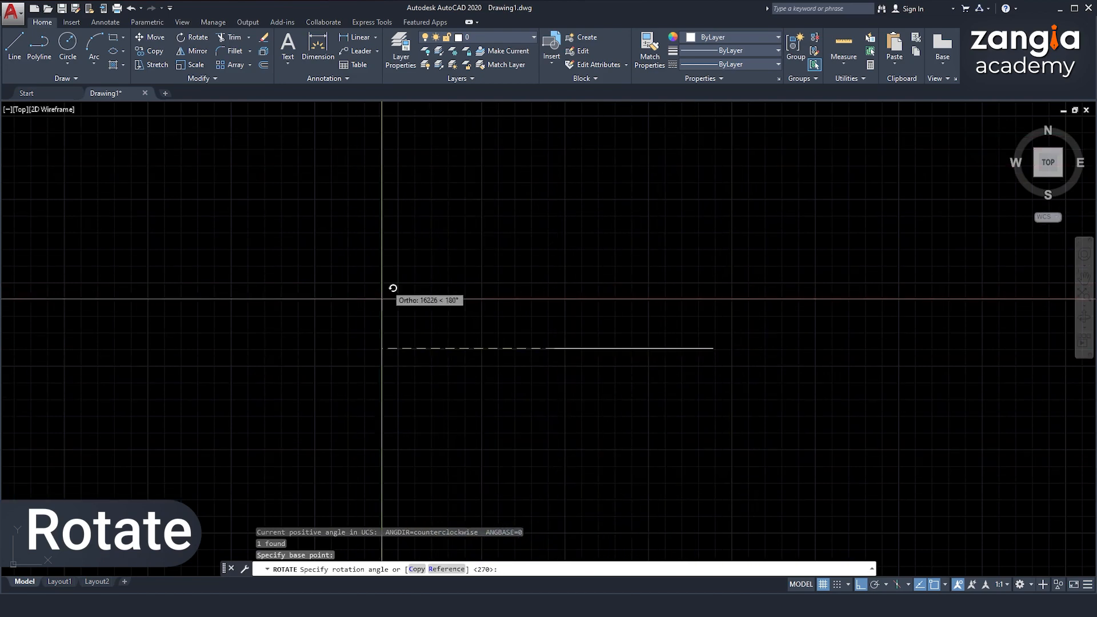
key("F8")
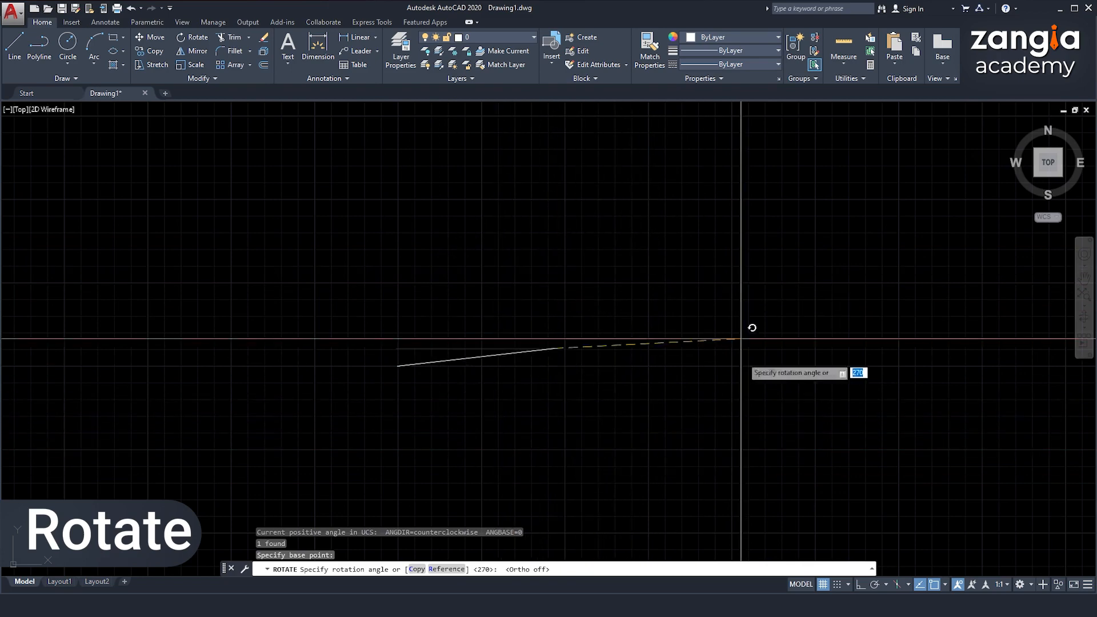
left_click(699, 438)
key("Escape")
left_click(483, 287)
key("Escape")
left_click(586, 381)
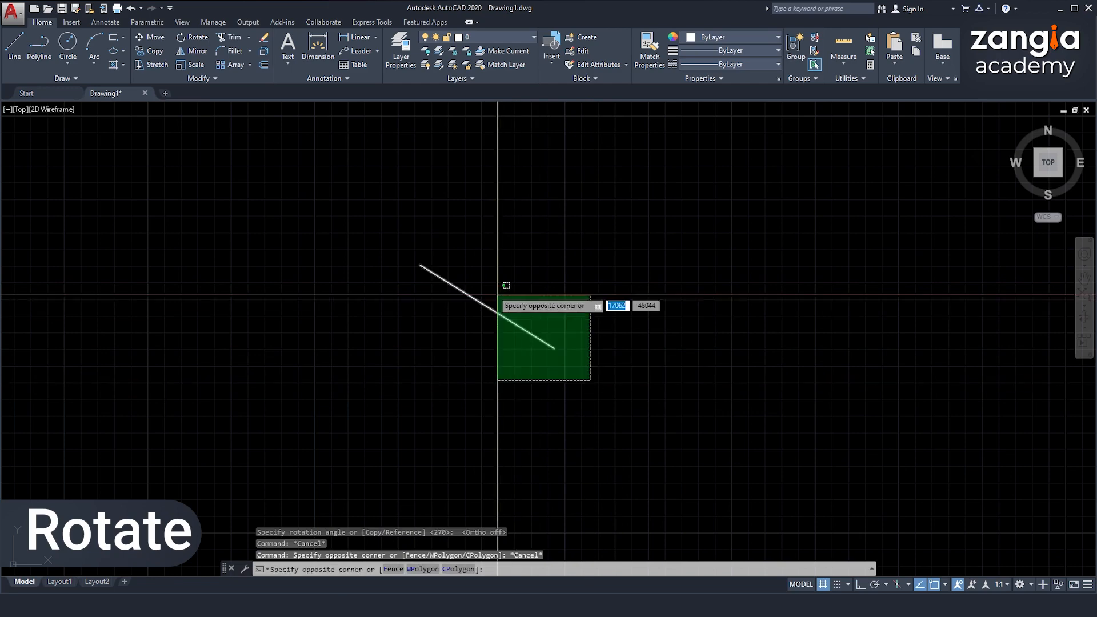
left_click(498, 270)
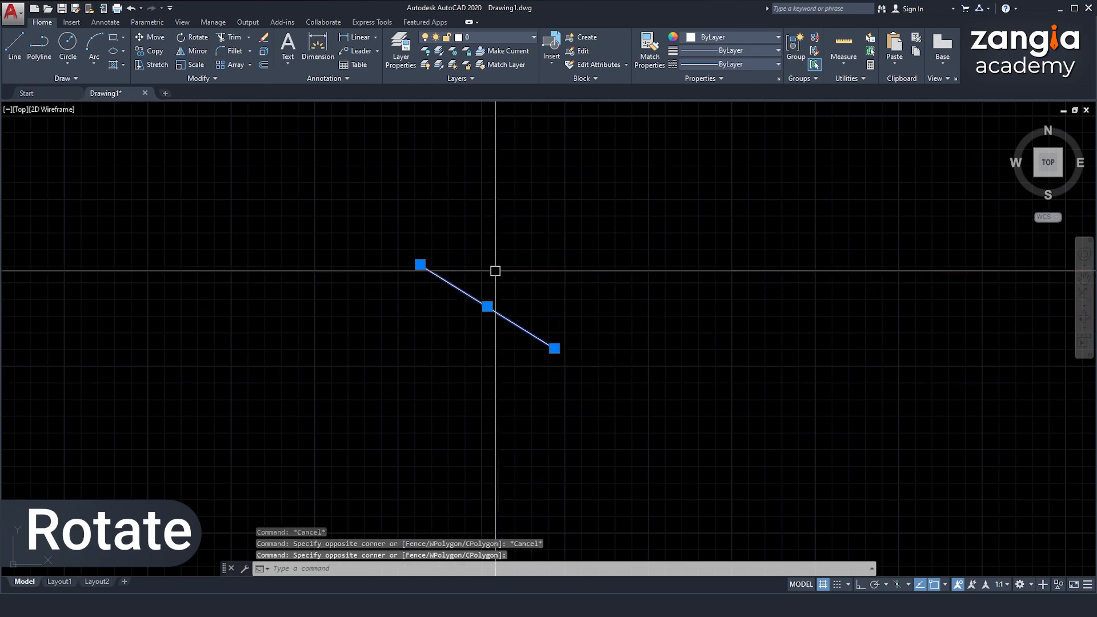
key("Escape")
left_click(588, 212)
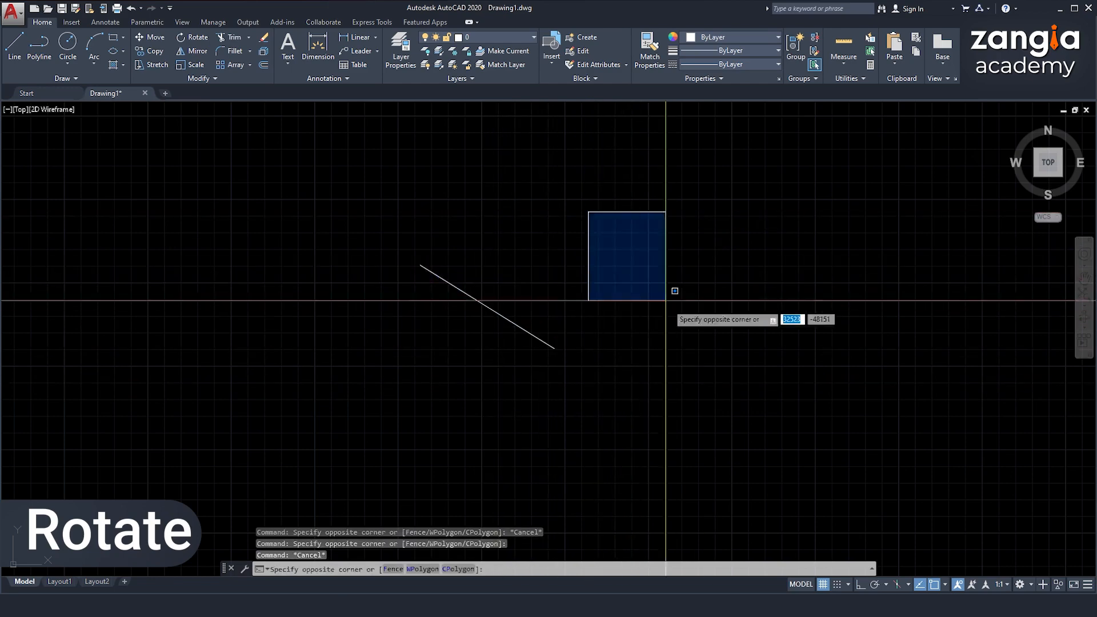
left_click(675, 311)
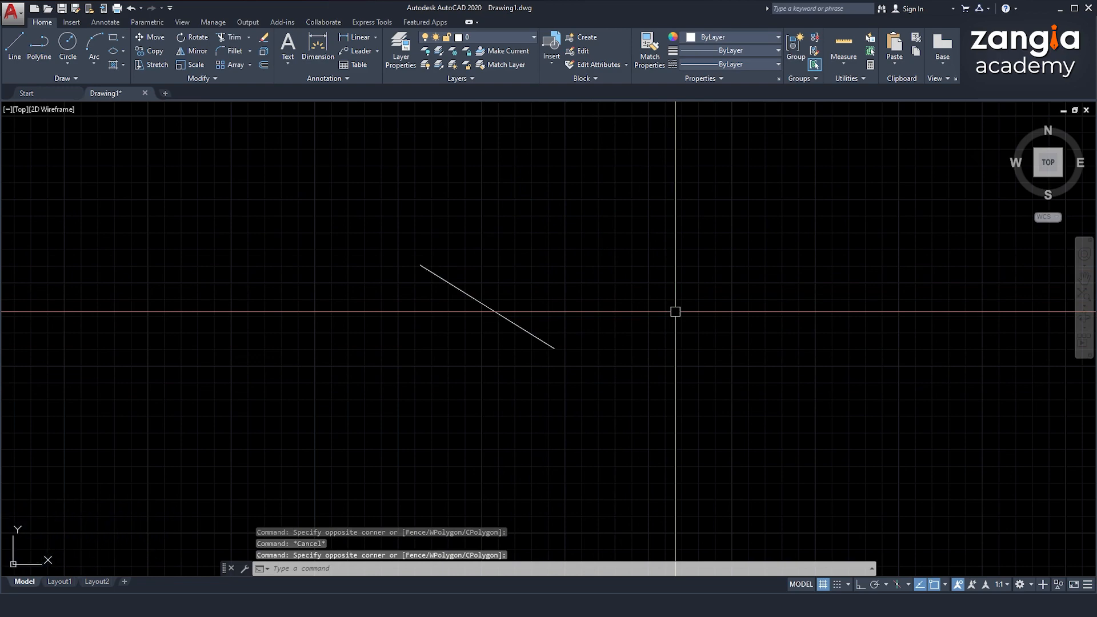
key("Escape")
left_click(599, 371)
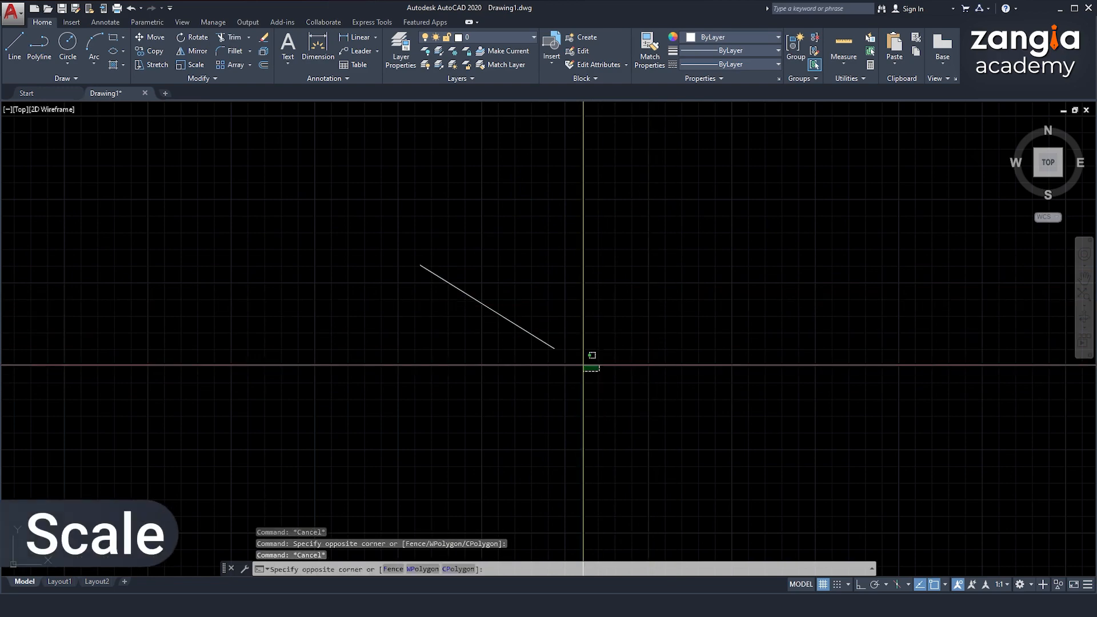
key("Escape")
- Scale the circle beside the row of rectangles by a factor of 2, using its top quadrant as the base point
scroll(521, 283, "down", 3)
scroll(662, 115, "up", 6)
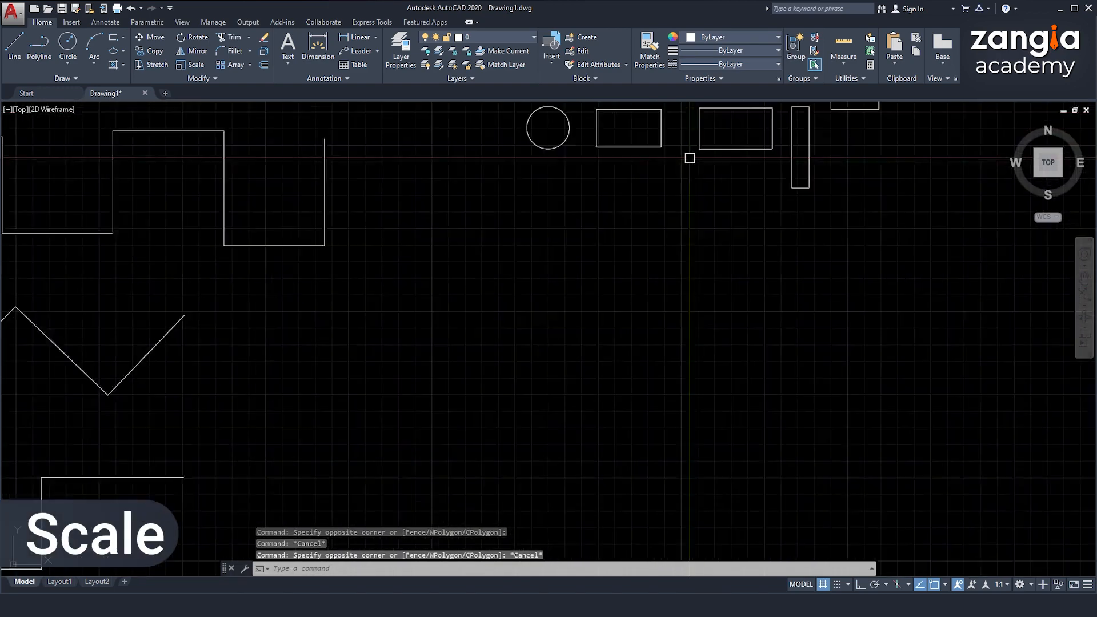
middle_click_drag(563, 180, 578, 286)
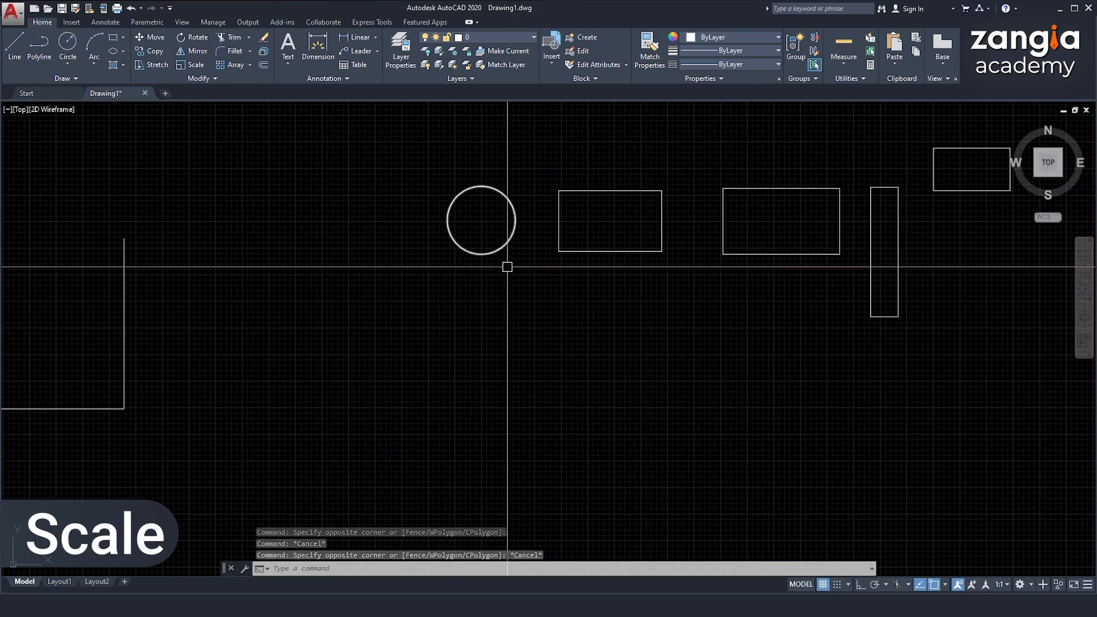
left_click(478, 234)
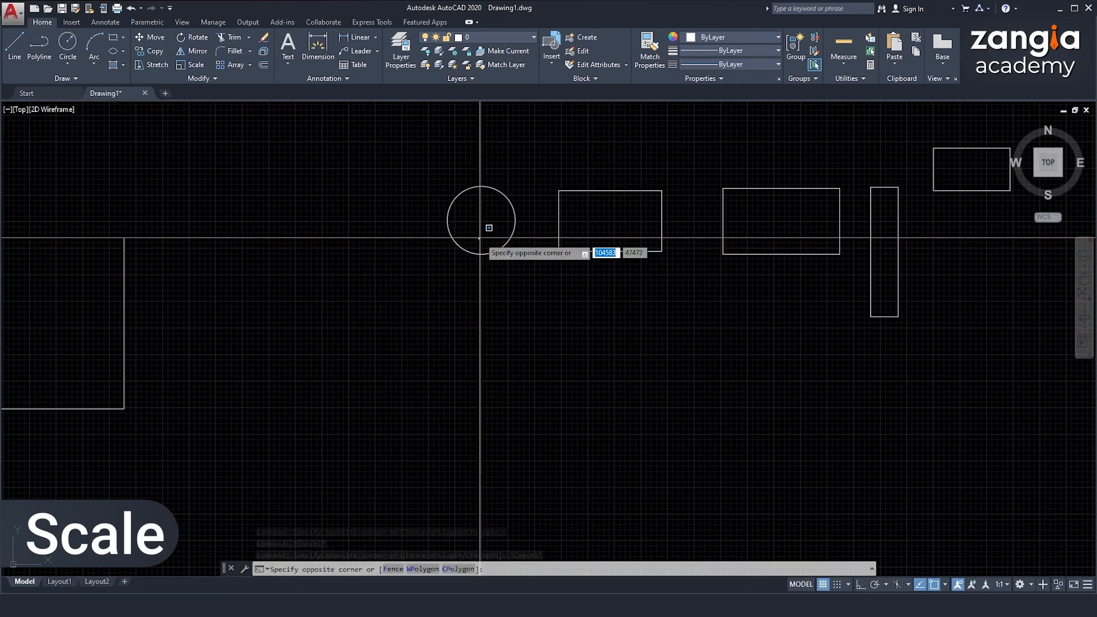
left_click(464, 272)
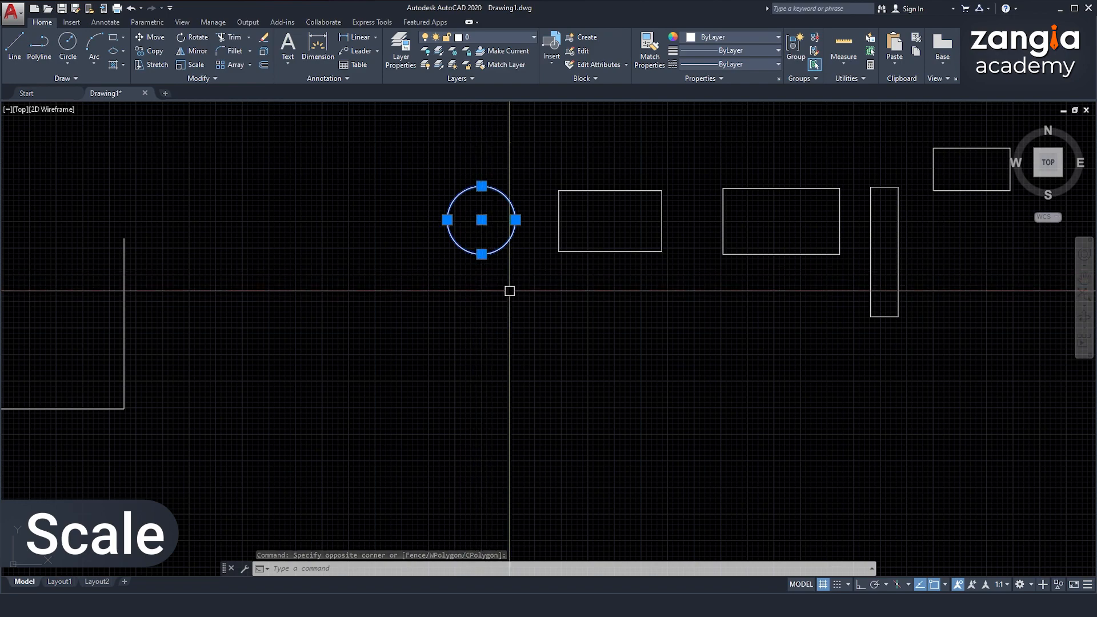
type("c")
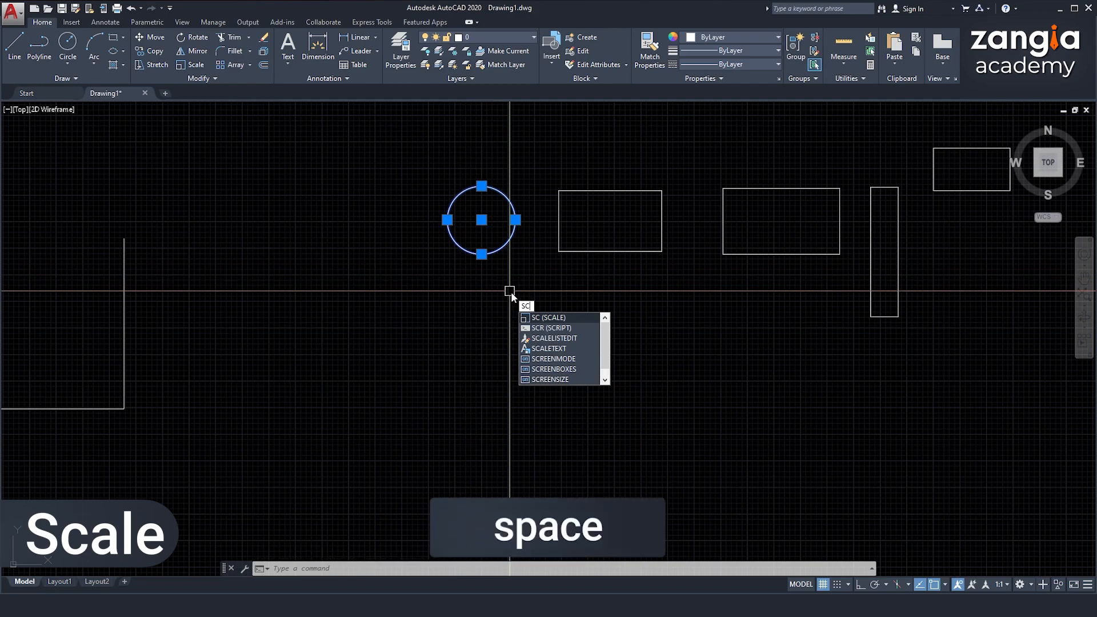
key("space")
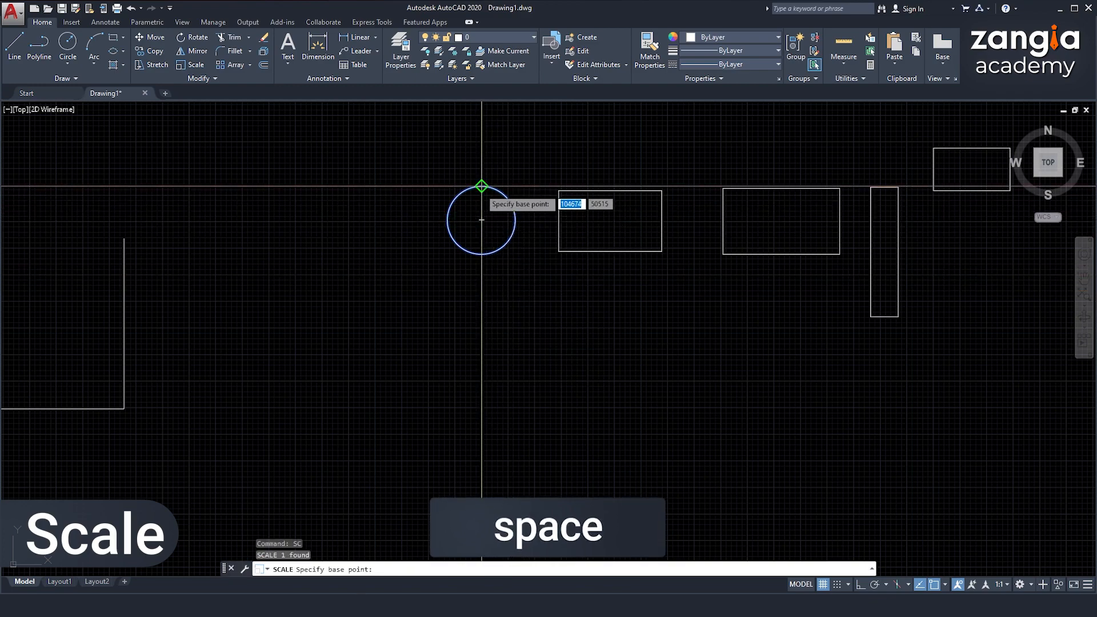
left_click(482, 186)
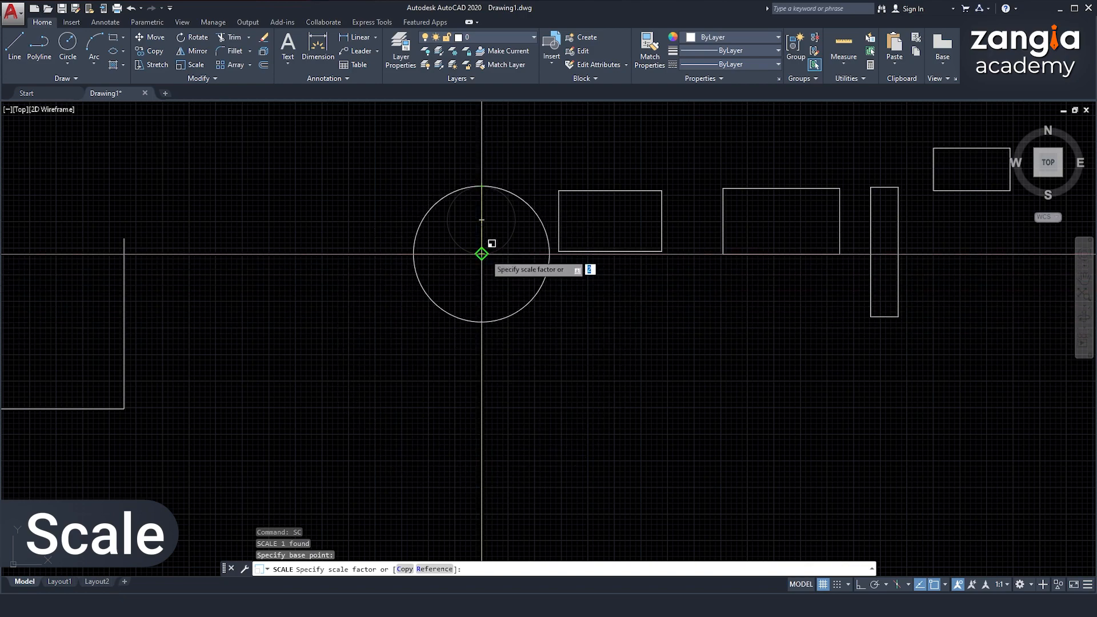
type("2")
key("Return")
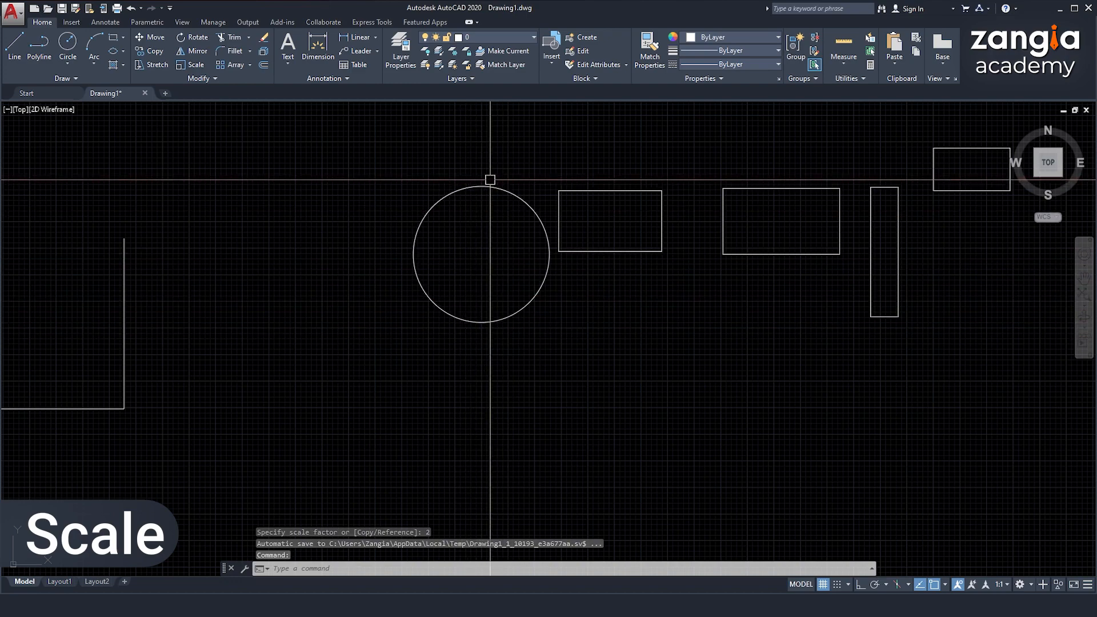
- Scale the same circle by a factor of 2 about its centre point
left_click(494, 310)
left_click(482, 337)
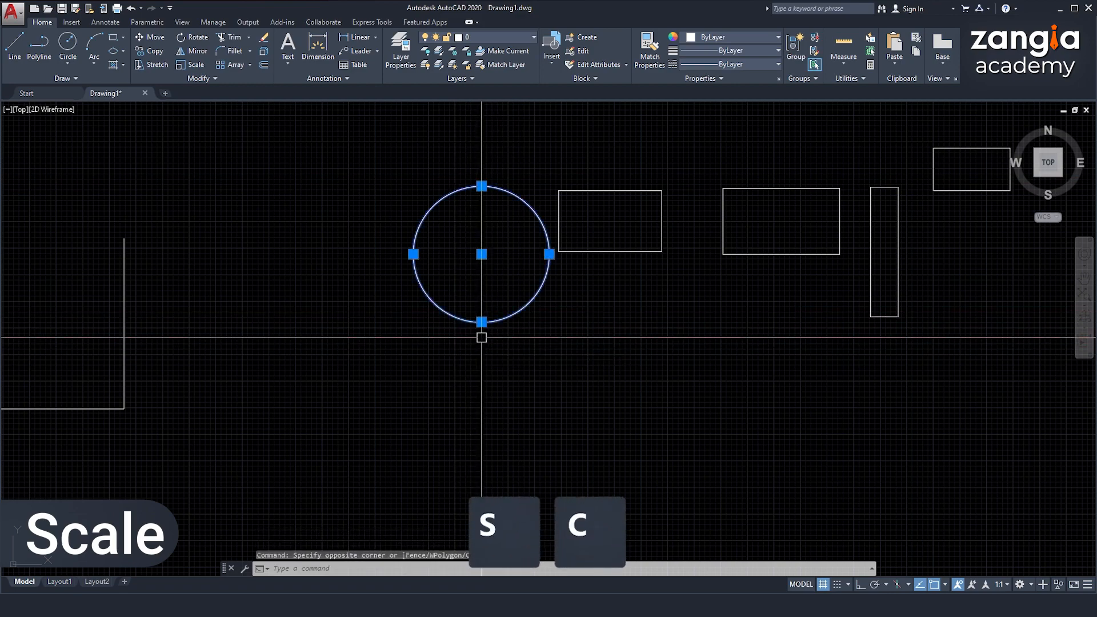
type("sc")
key("space")
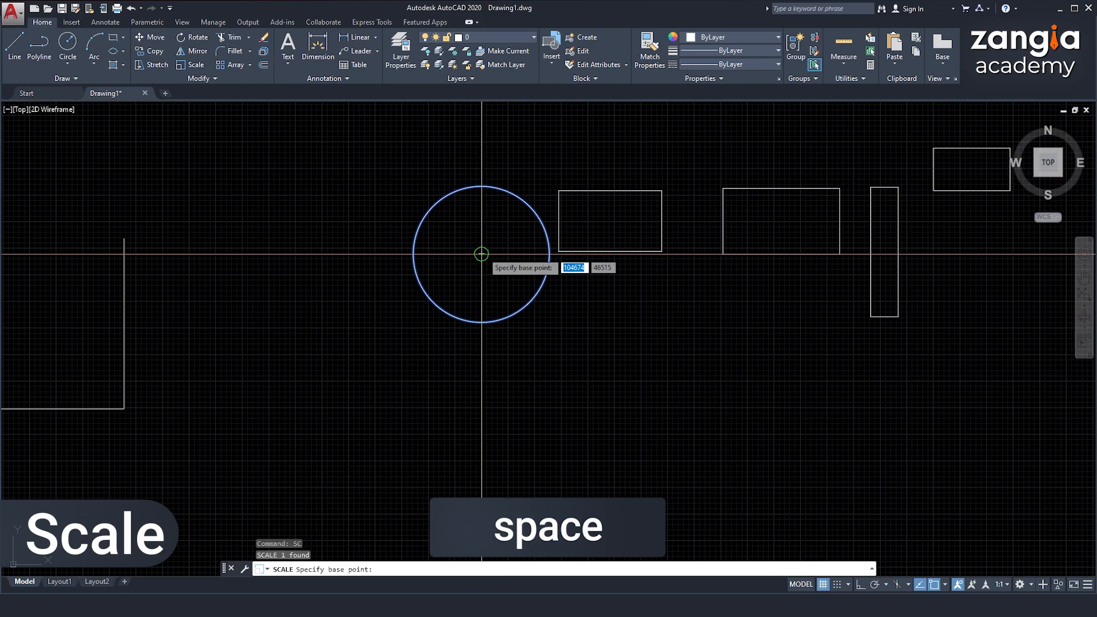
left_click(481, 254)
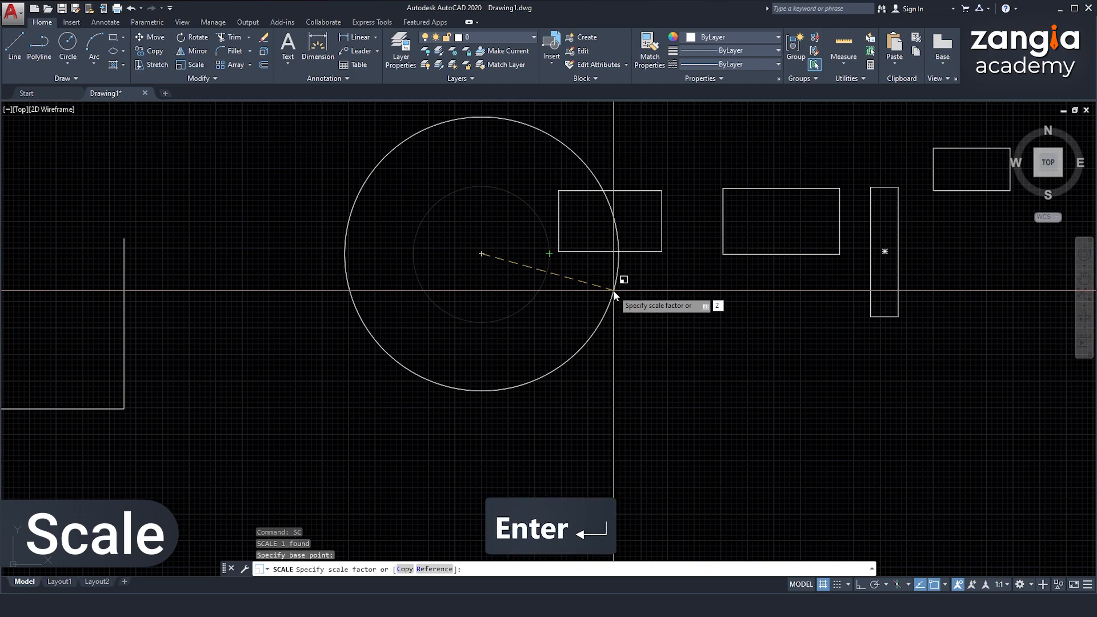
key("Return")
scroll(606, 312, "down", 3)
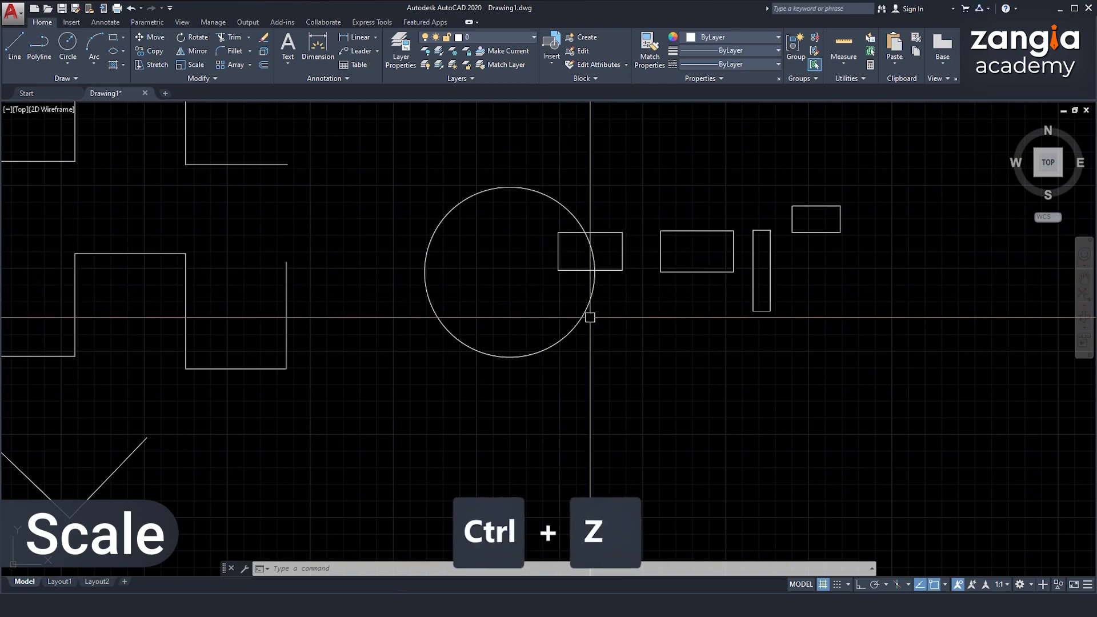
- Undo both scalings of the circle
key("ctrl+z")
key("ctrl+z")
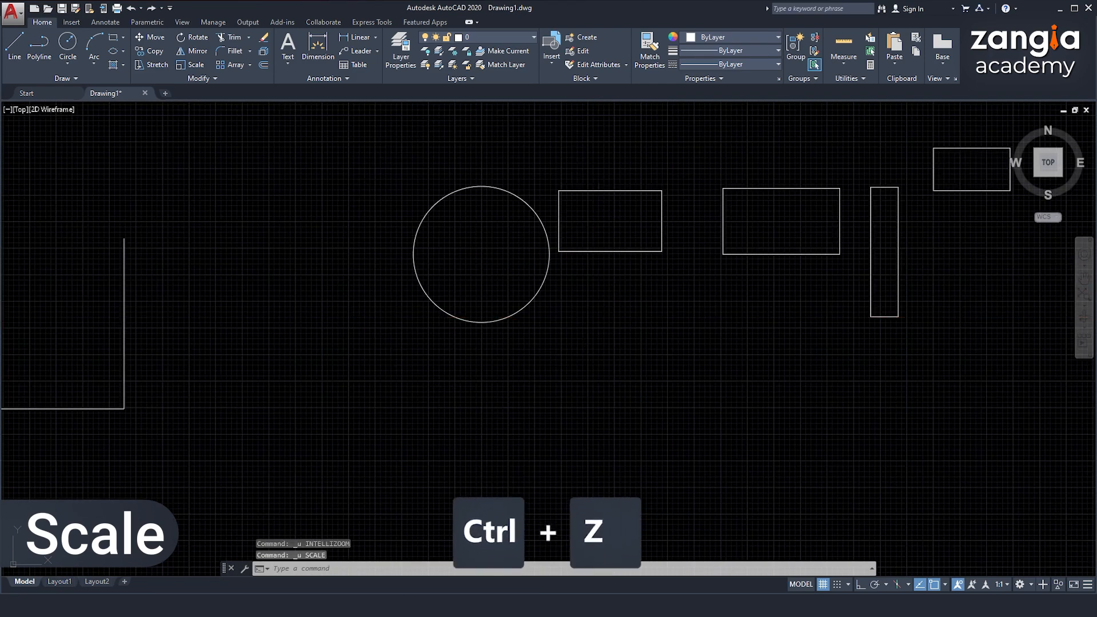
key("ctrl+z")
- Scale the circle by a factor of 5 from its top quadrant
scroll(508, 262, "up", 2)
middle_click_drag(508, 262, 637, 436)
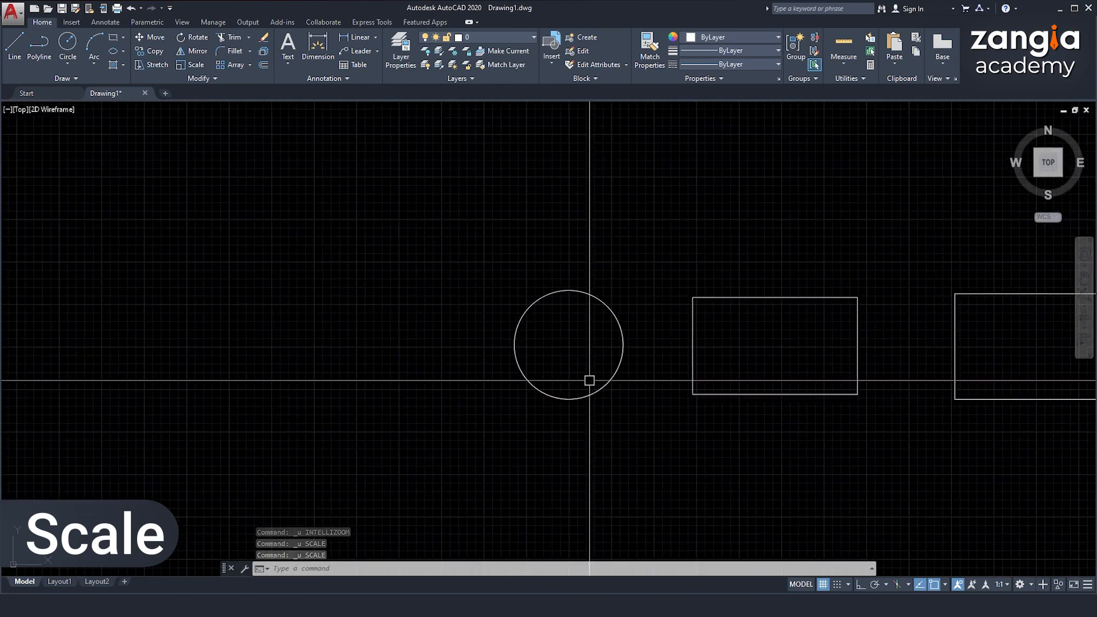
key("Escape")
left_click(503, 277)
left_click(639, 415)
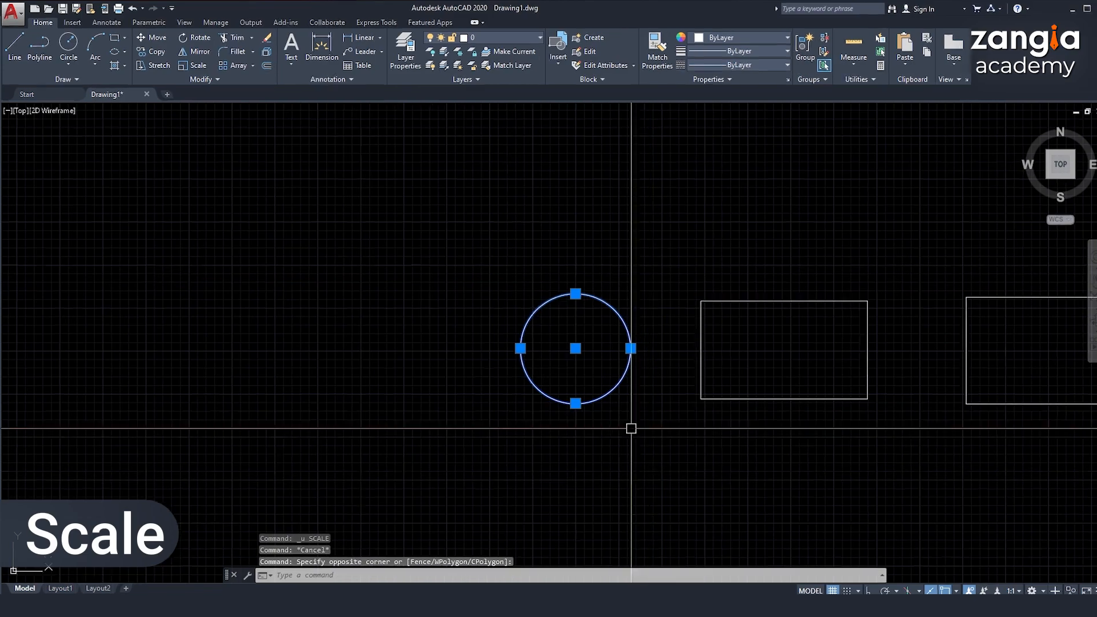
left_click(189, 66)
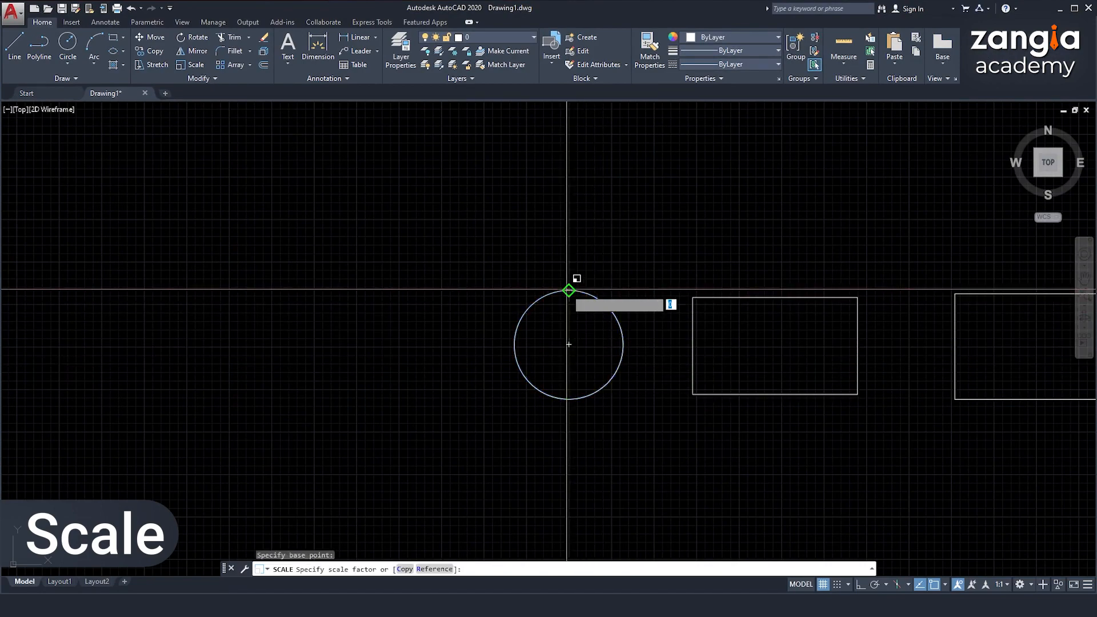
scroll(566, 216, "down", 2)
scroll(566, 216, "down", 2)
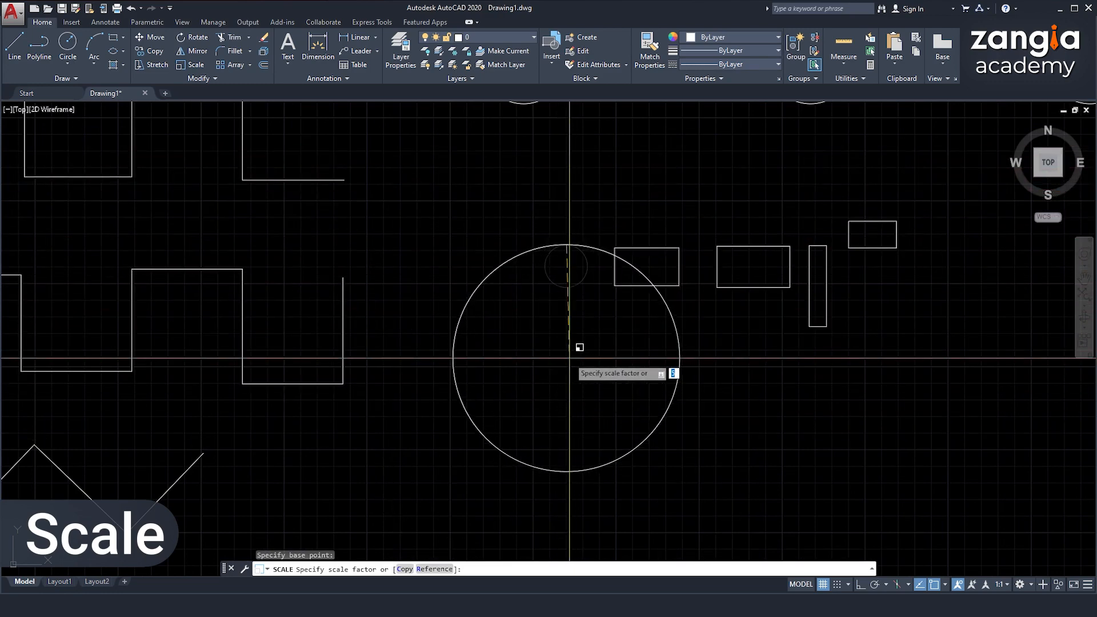
key("Return")
key("Escape")
scroll(568, 354, "down", 4)
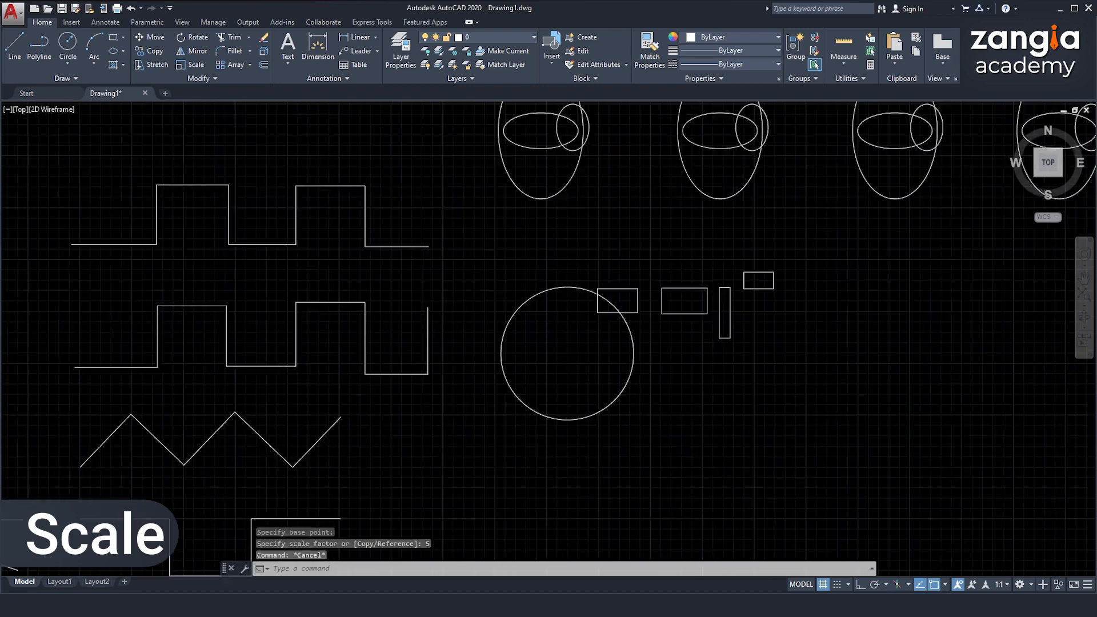
- Drop the pending window selection and undo the circle's scaling by 5
scroll(632, 347, "up", 2)
scroll(635, 347, "up", 4)
key("Escape")
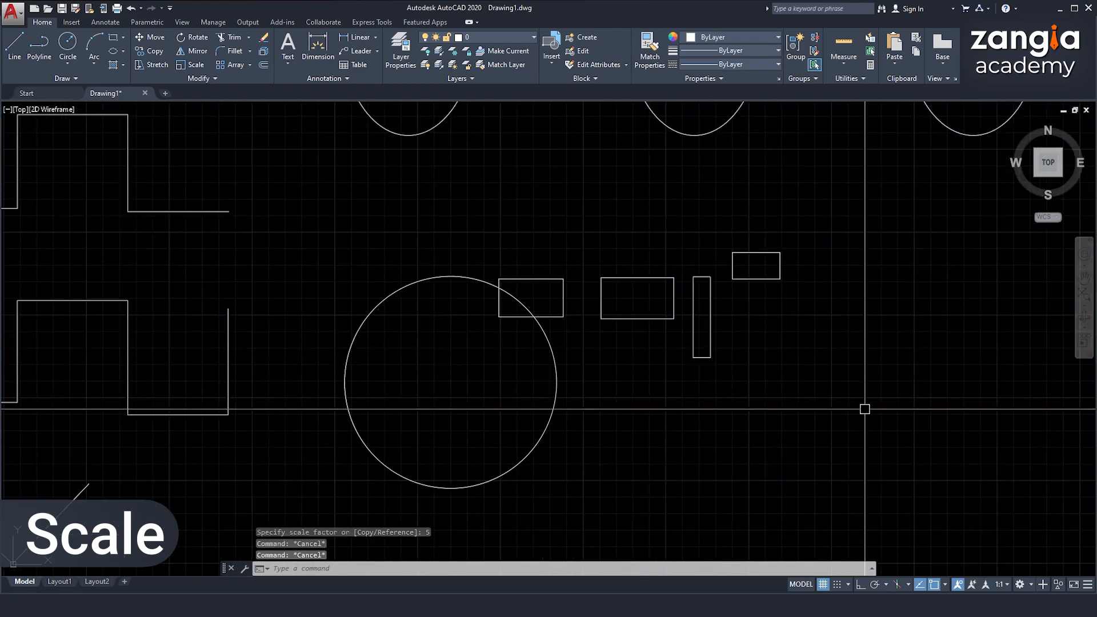
left_click(875, 417)
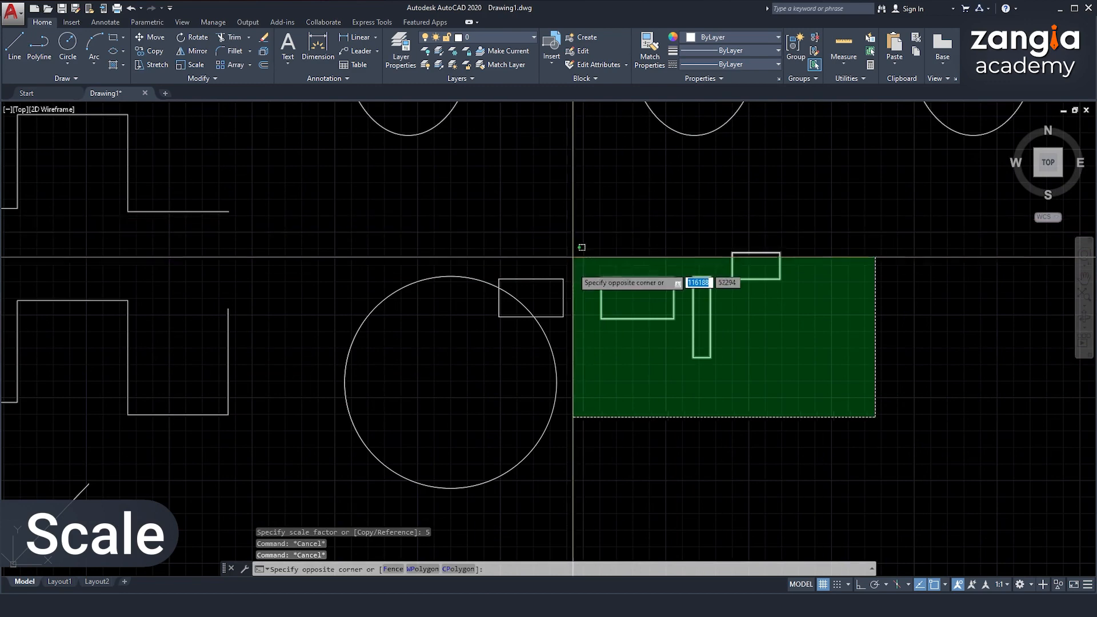
key("ctrl+z")
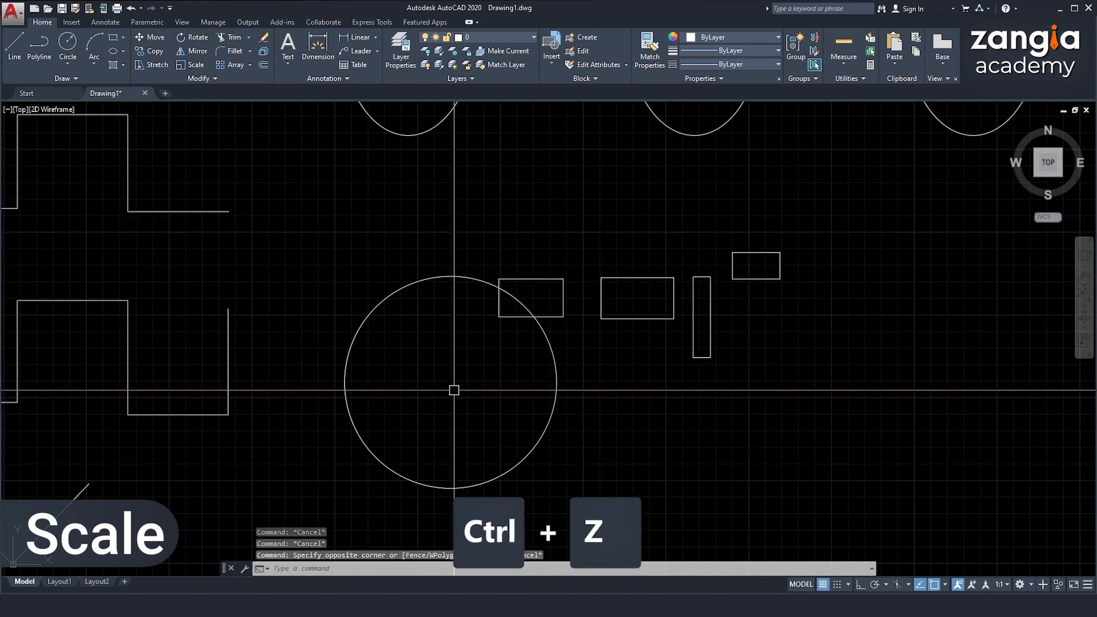
key("ctrl+z")
key("ctrl+z")
key("Escape")
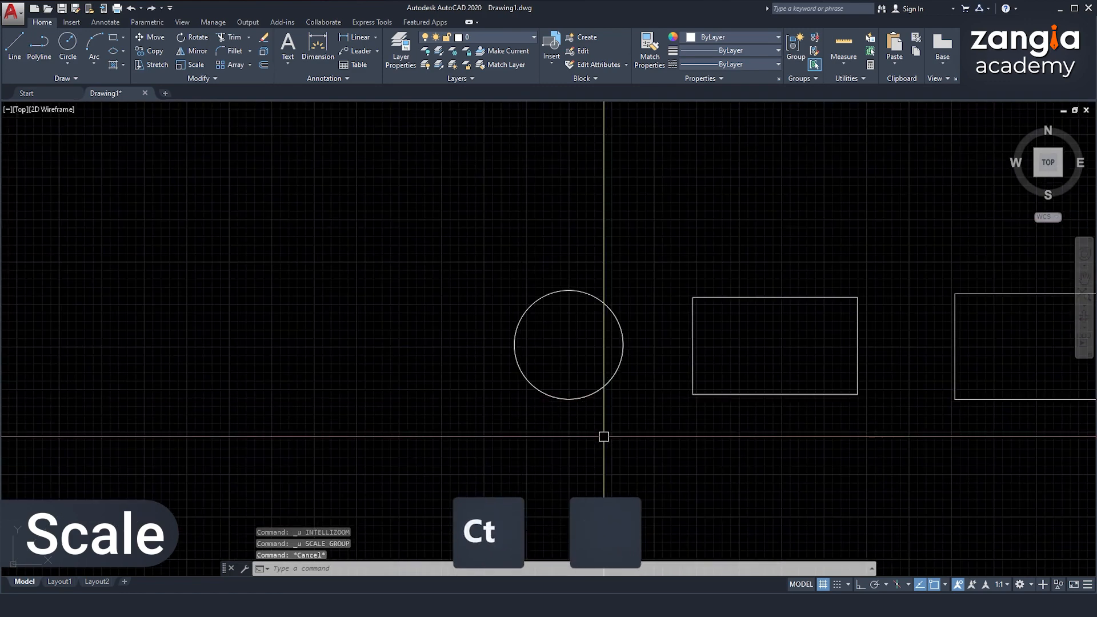
- Copy the rectangle beside the circle to the empty area straight below it
scroll(603, 433, "down", 2)
middle_click_drag(603, 434, 473, 287)
key("Escape")
left_click(527, 185)
left_click(676, 270)
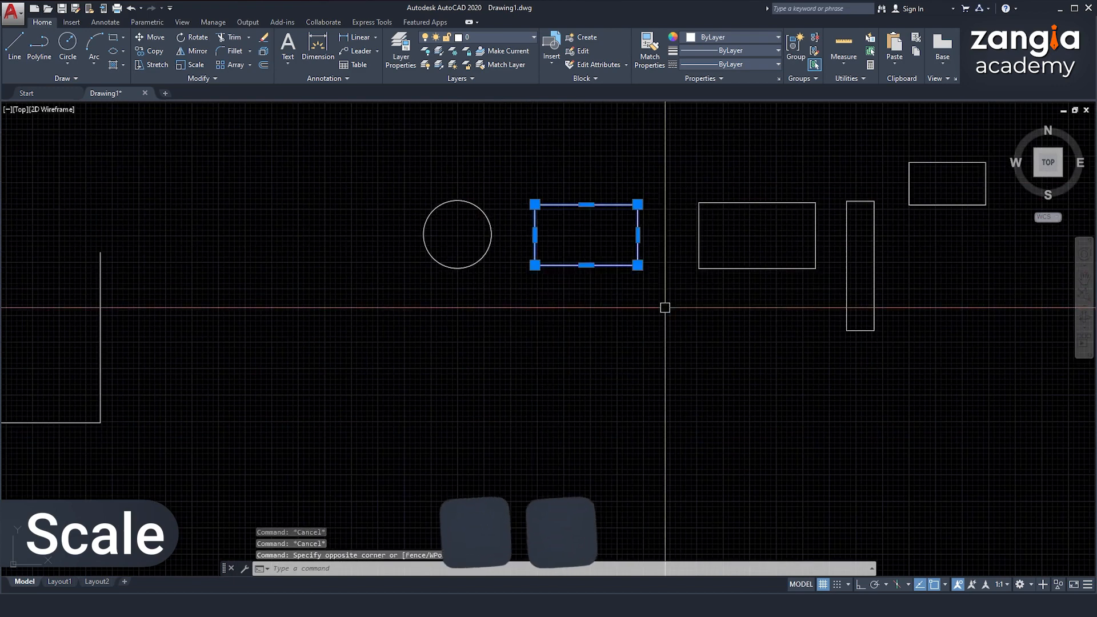
type("co")
key("space")
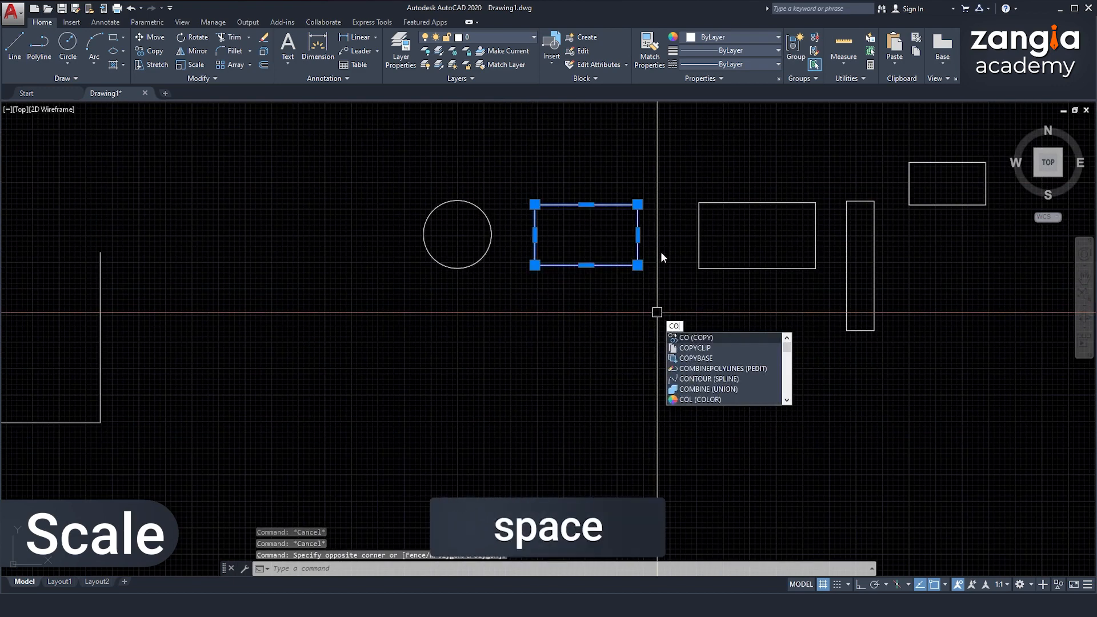
left_click(662, 220)
scroll(662, 220, "down", 3)
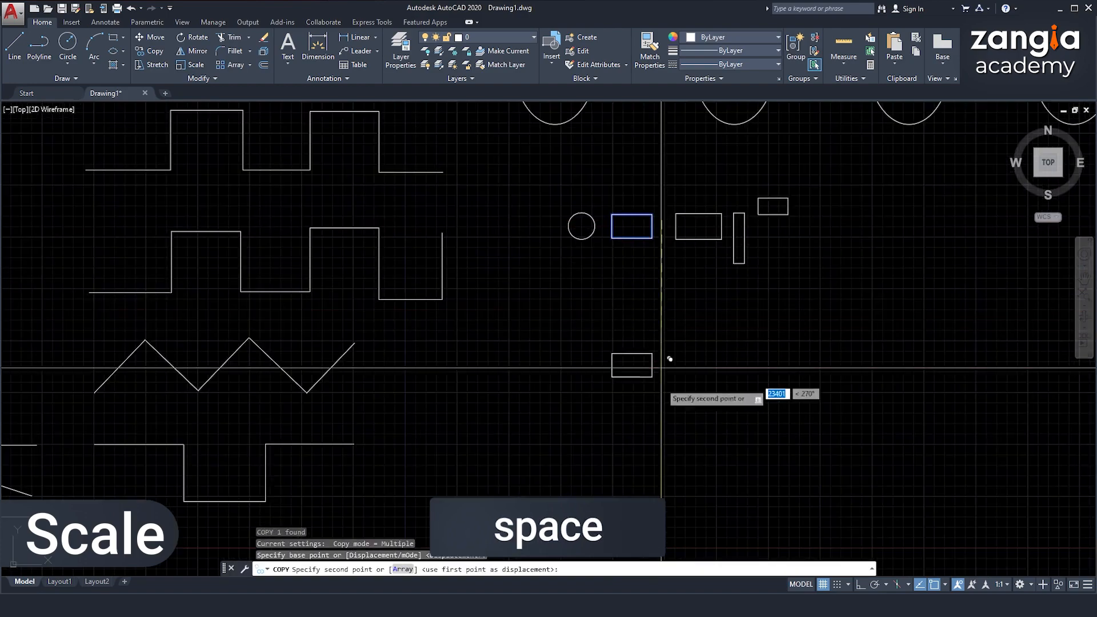
left_click(650, 423)
key("Escape")
- Scale the copied rectangle by a factor of 3 from its lower-left corner with the Copy option, keeping the original
scroll(650, 423, "up", 3)
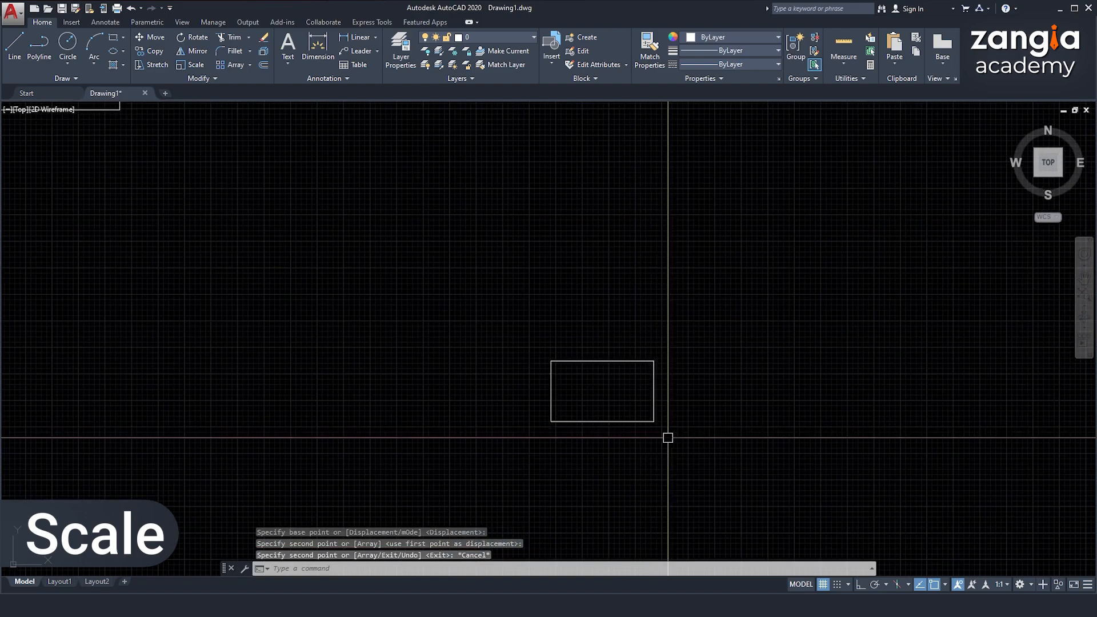
left_click(543, 348)
left_click(674, 448)
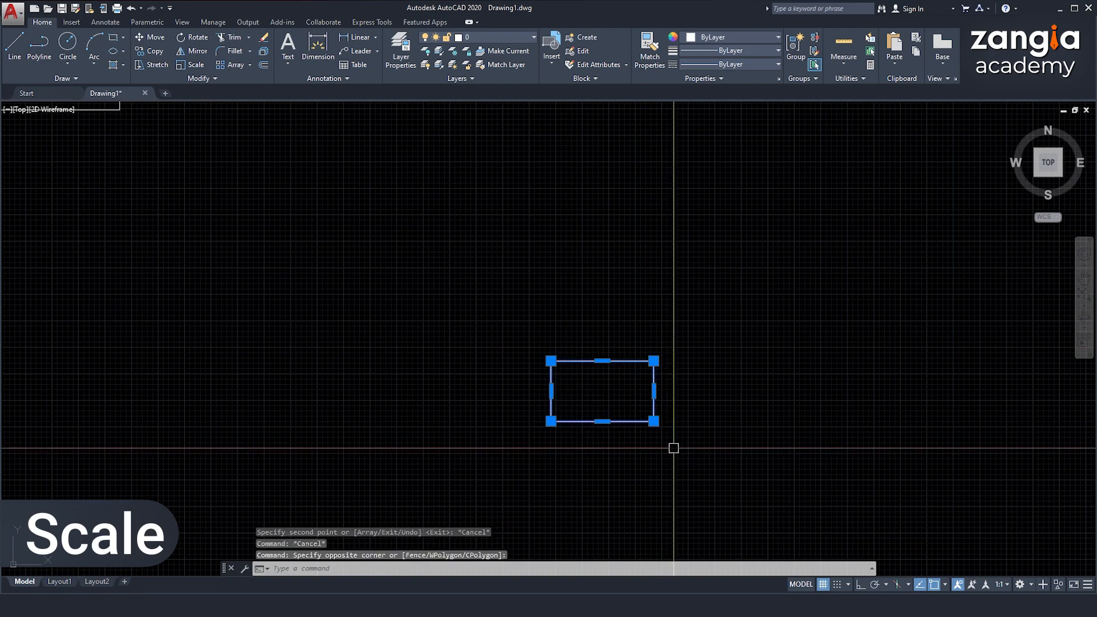
type("s")
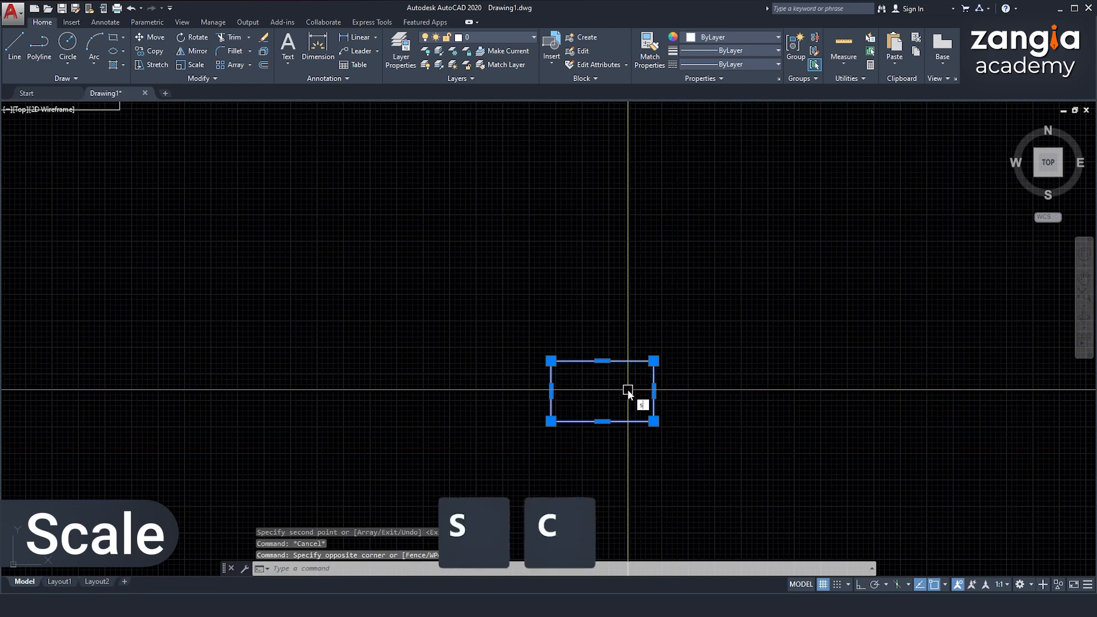
type("c")
key("space")
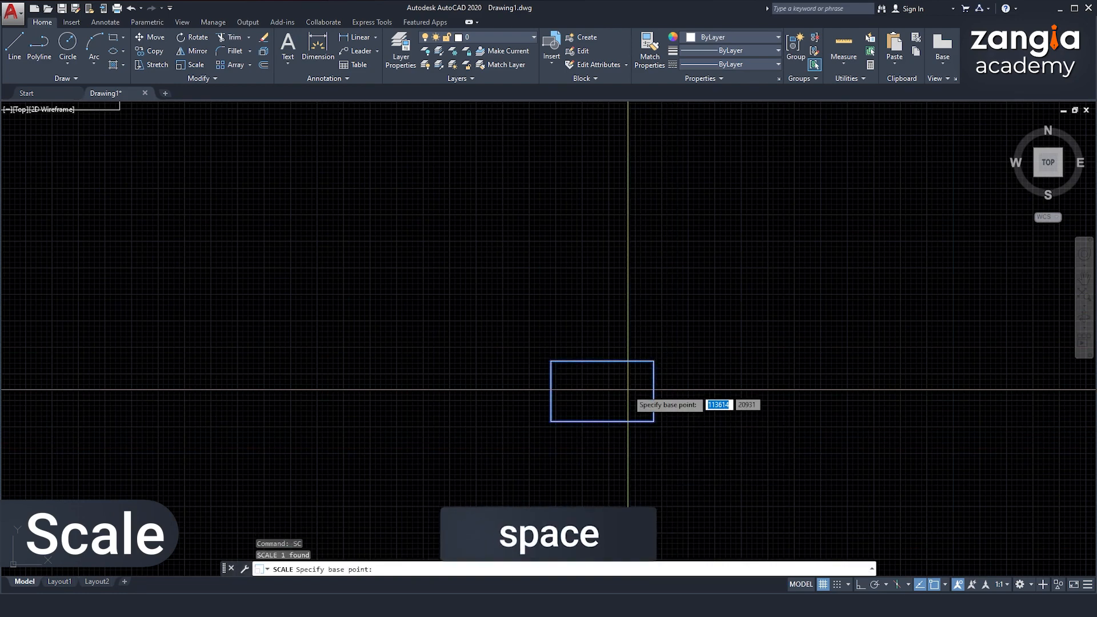
scroll(560, 415, "up", 2)
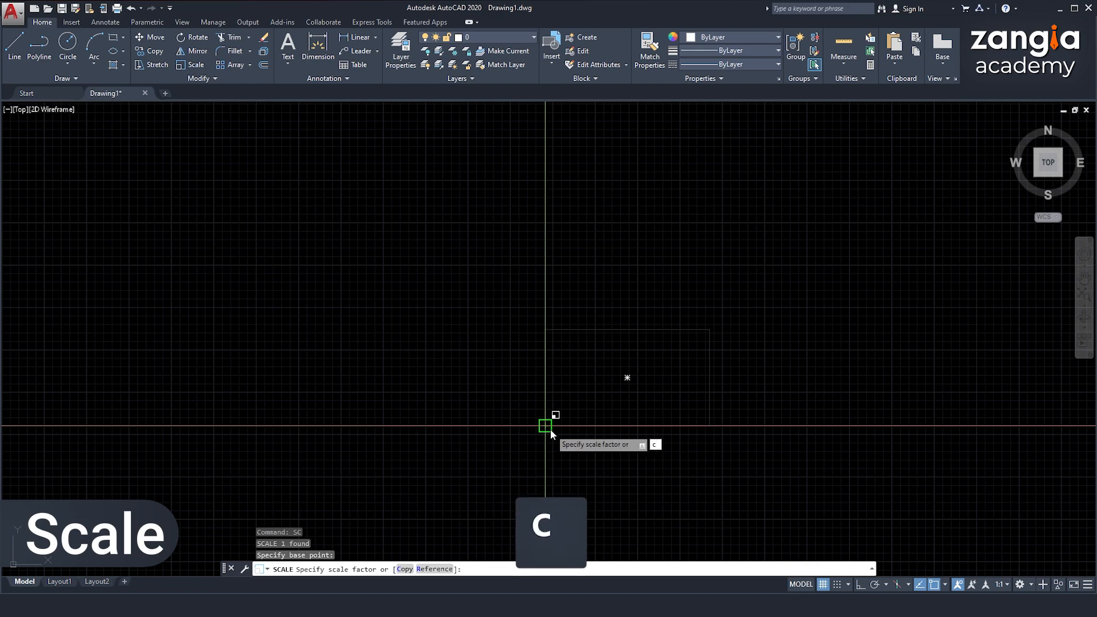
key("Return")
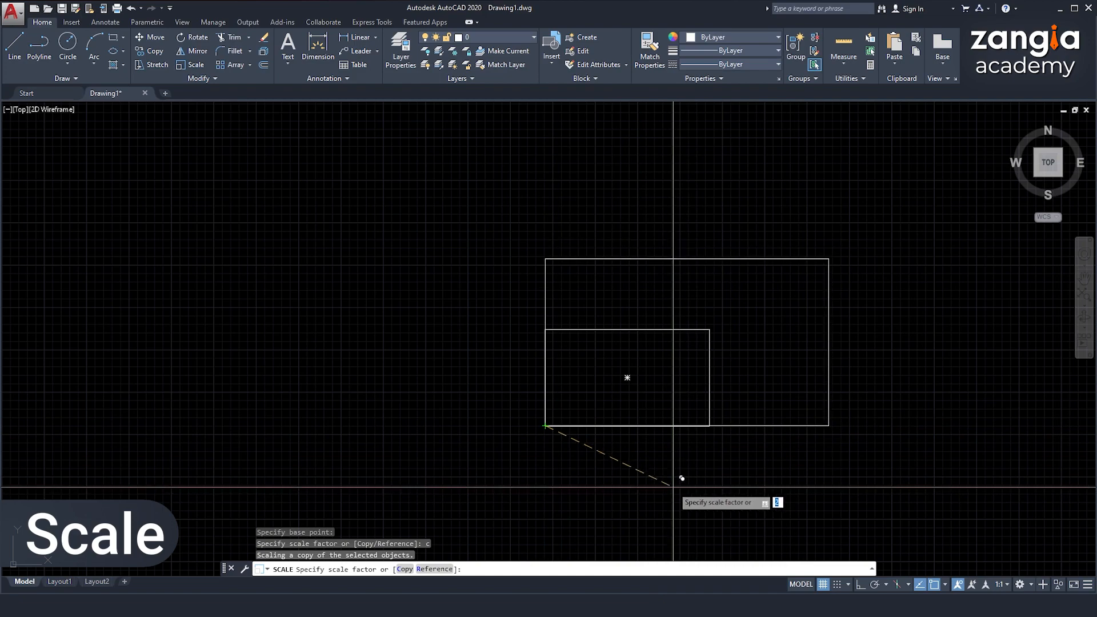
type("3")
key("Return")
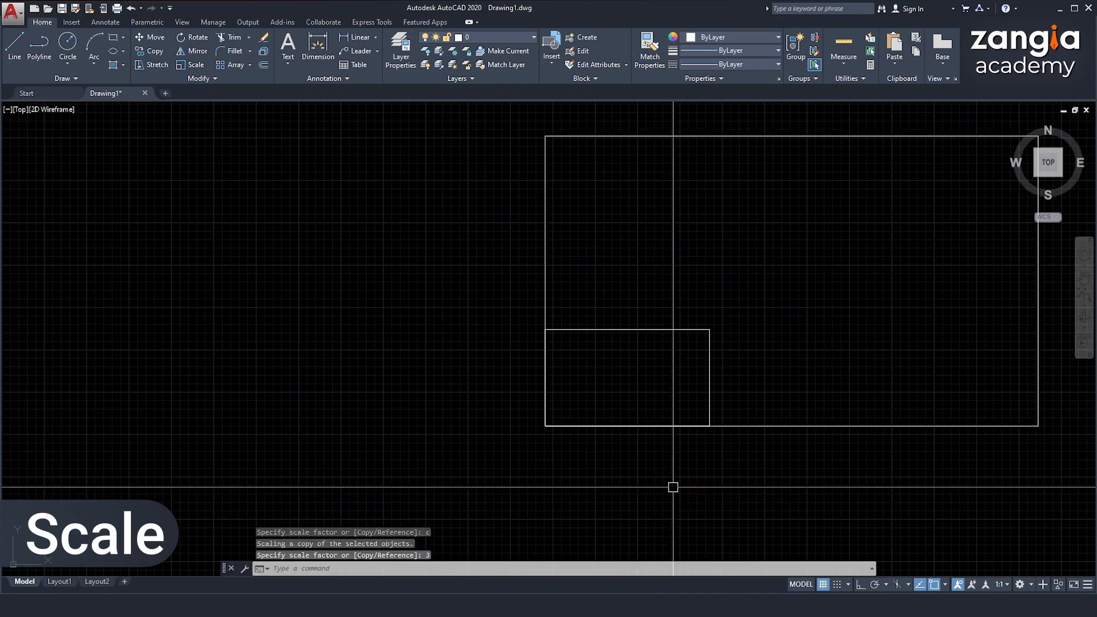
scroll(667, 473, "down", 2)
middle_click_drag(701, 458, 508, 419)
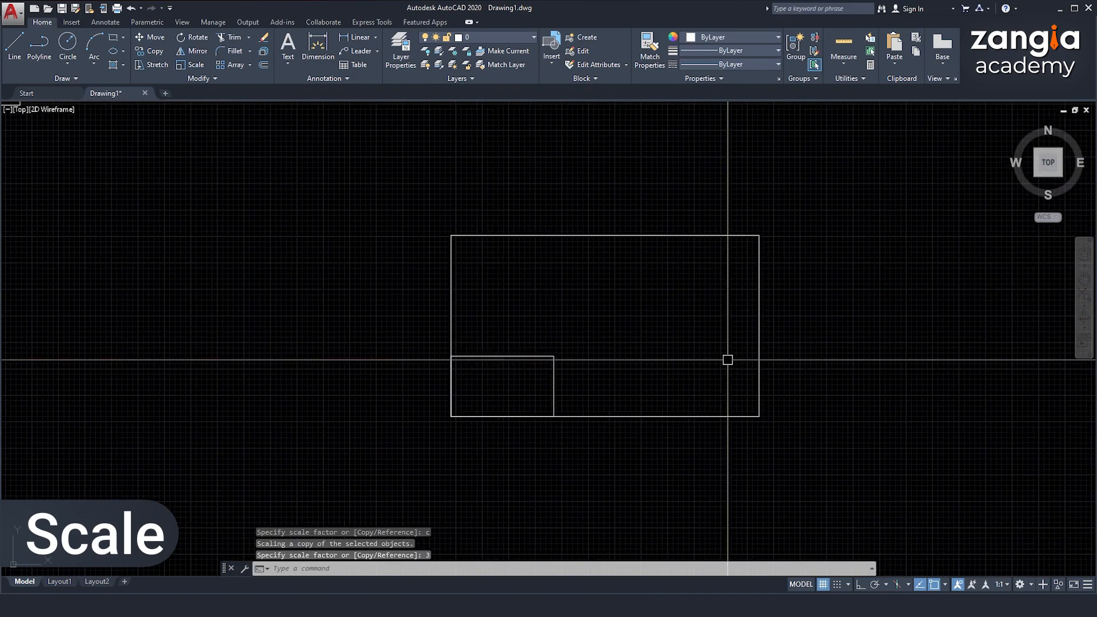
left_click(653, 228)
key("Escape")
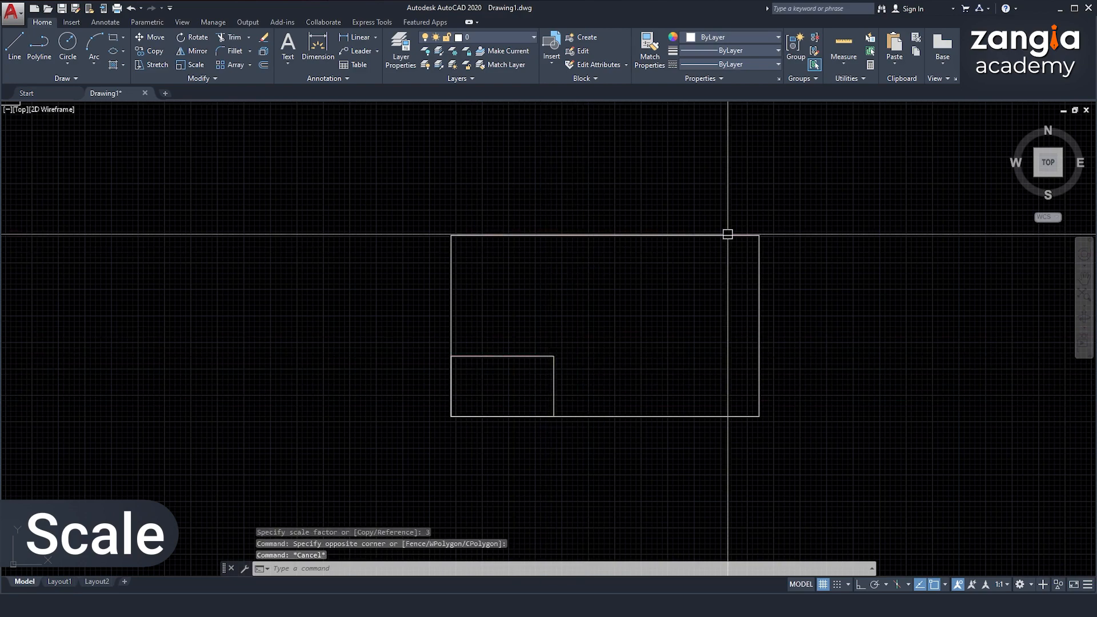
left_click(576, 382)
left_click(542, 336)
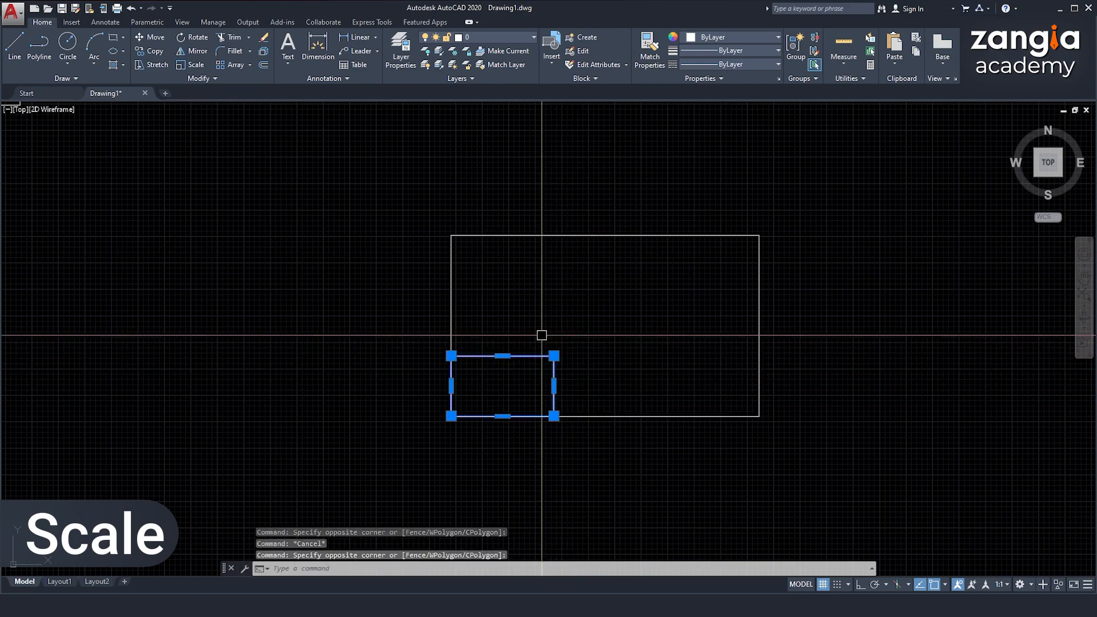
key("Escape")
- Scale the small rectangle by Reference from the shared lower-left corner, stretching its left side to the midpoint of the large rectangle's left edge
left_click(542, 334)
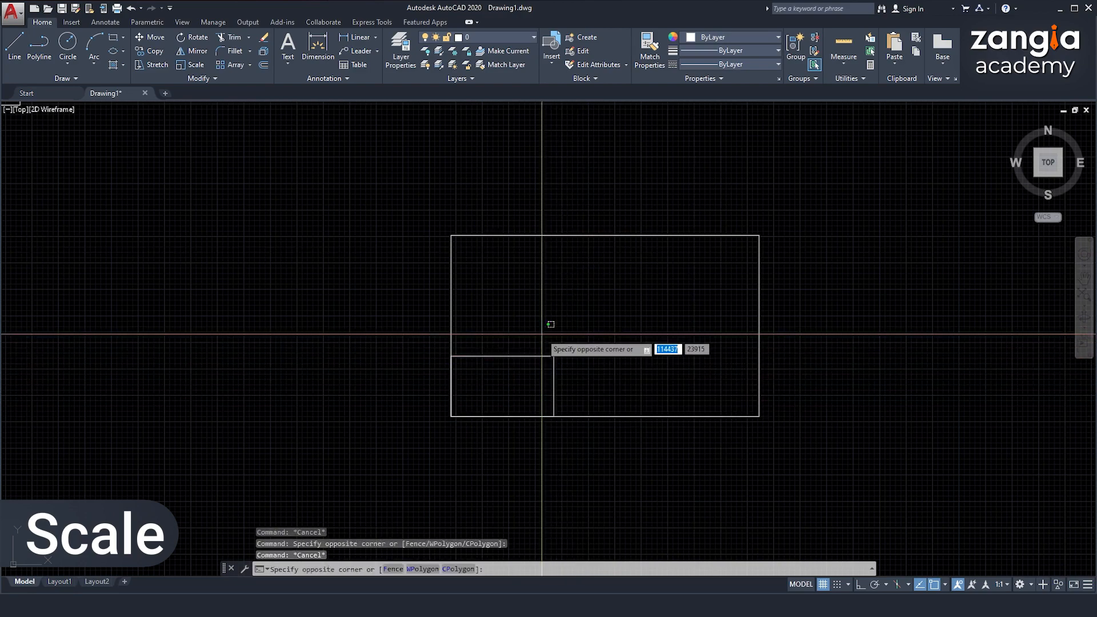
left_click(508, 373)
type("s")
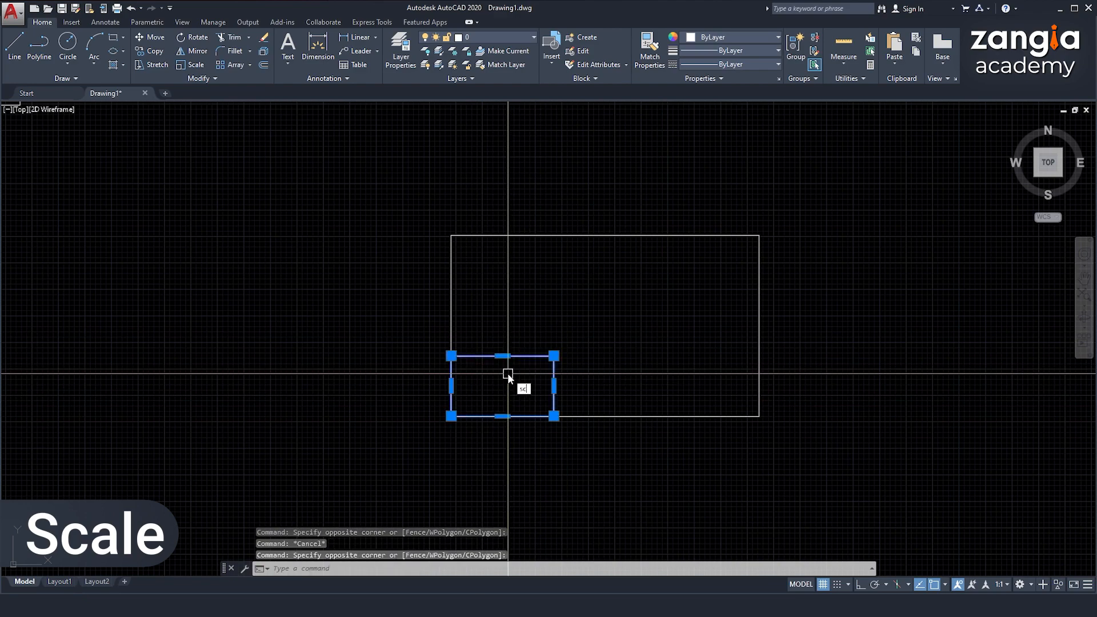
type("c")
key("Return")
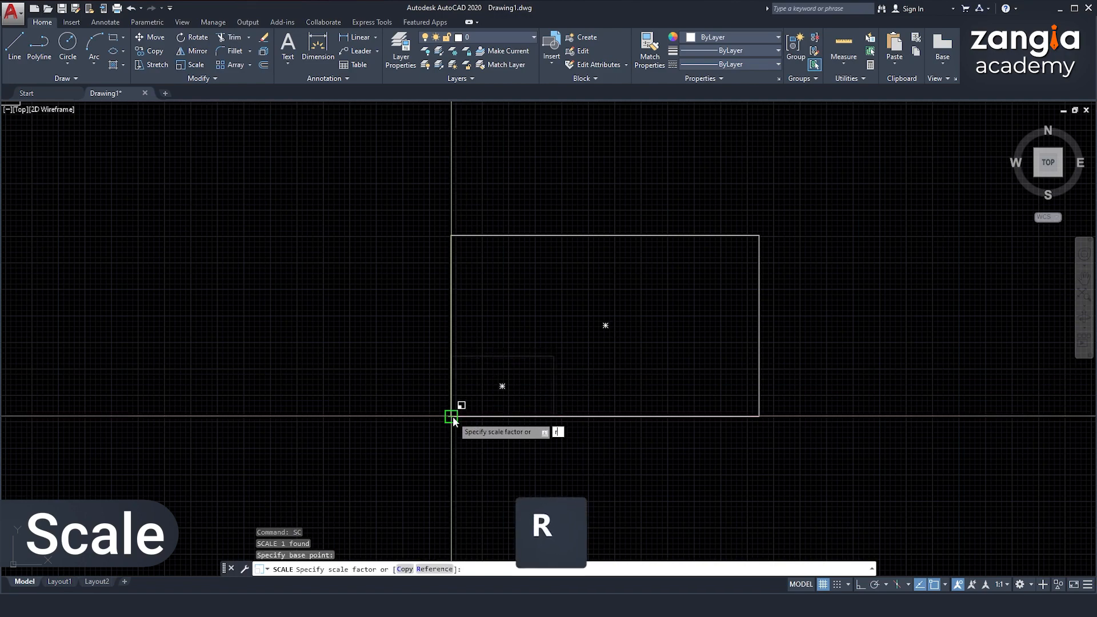
key("Return")
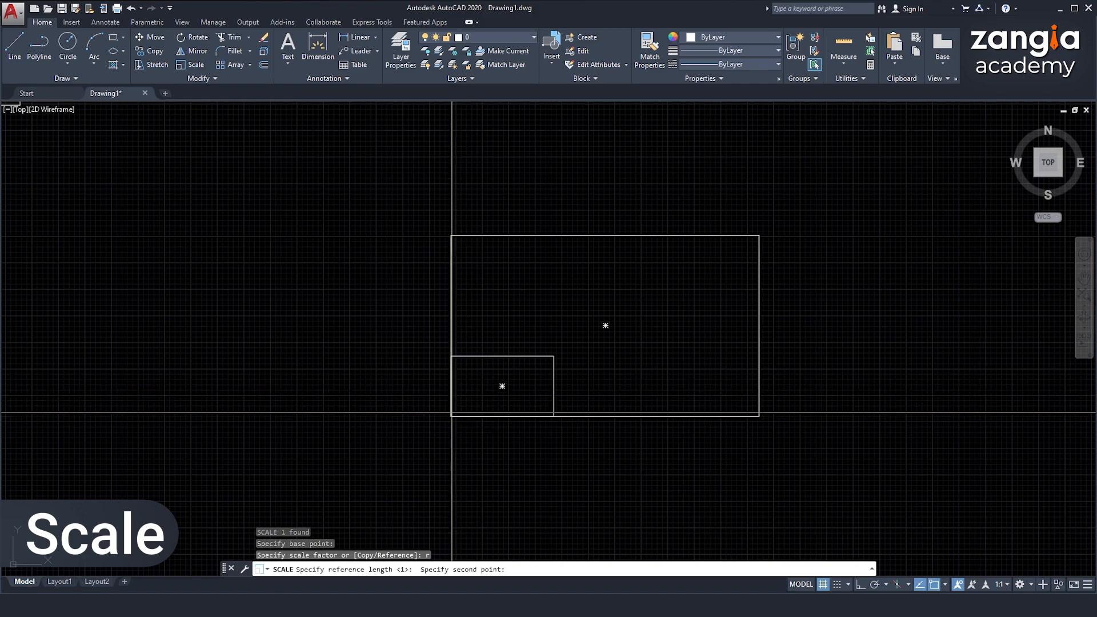
left_click(451, 355)
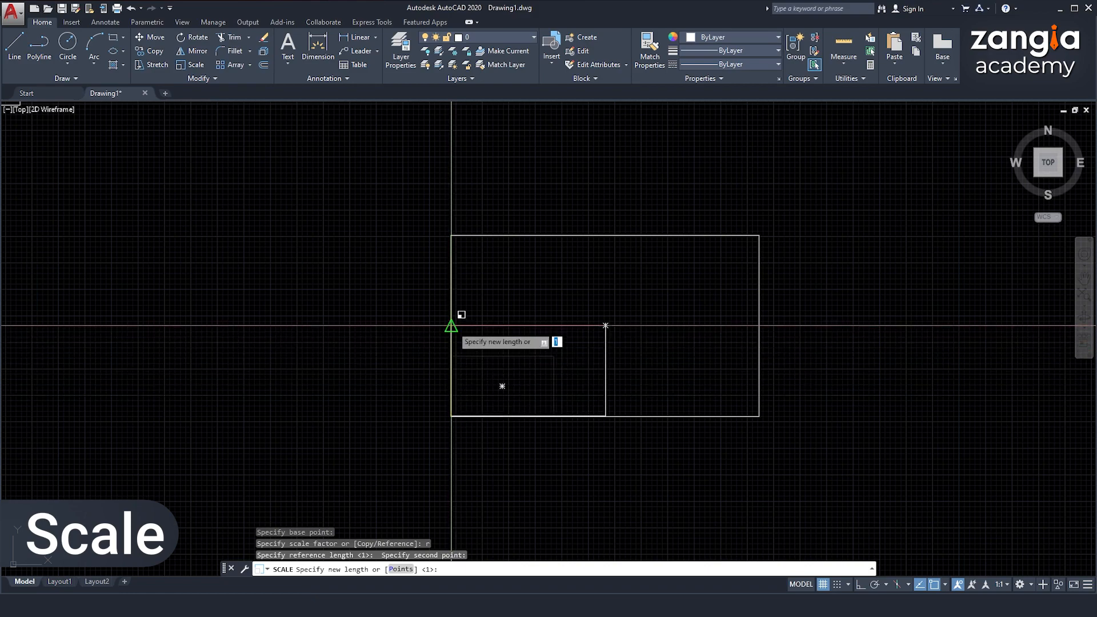
left_click(452, 325)
scroll(537, 349, "down", 6)
scroll(552, 378, "up", 8)
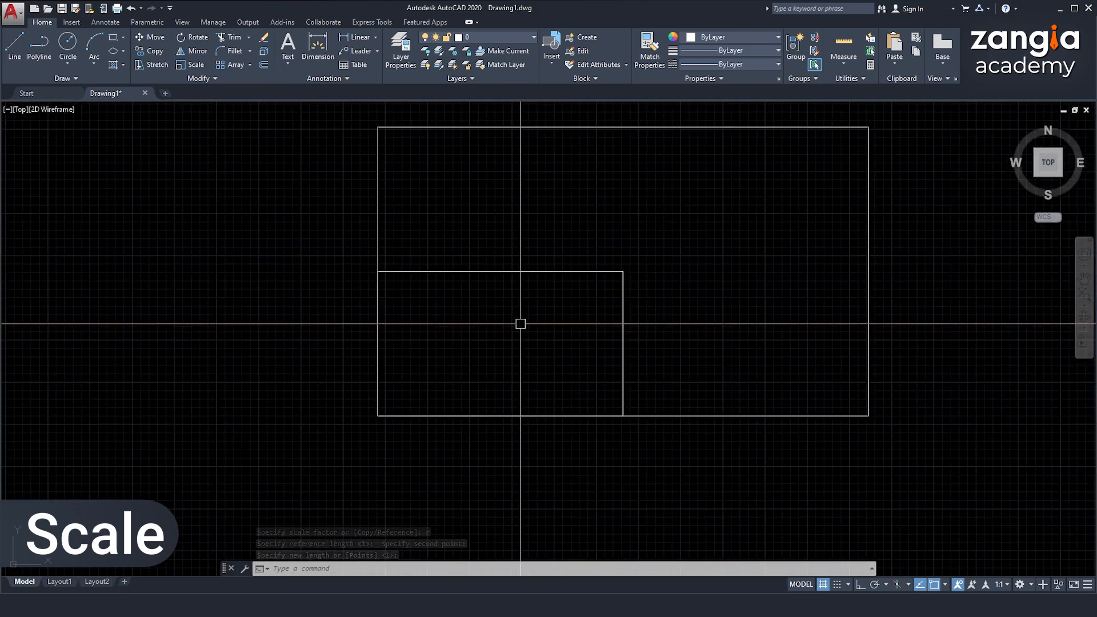
- Draw a horizontal polyline with Ortho on, running outward to the left from the large rectangle's left edge, above the inner rectangle
left_click(471, 255)
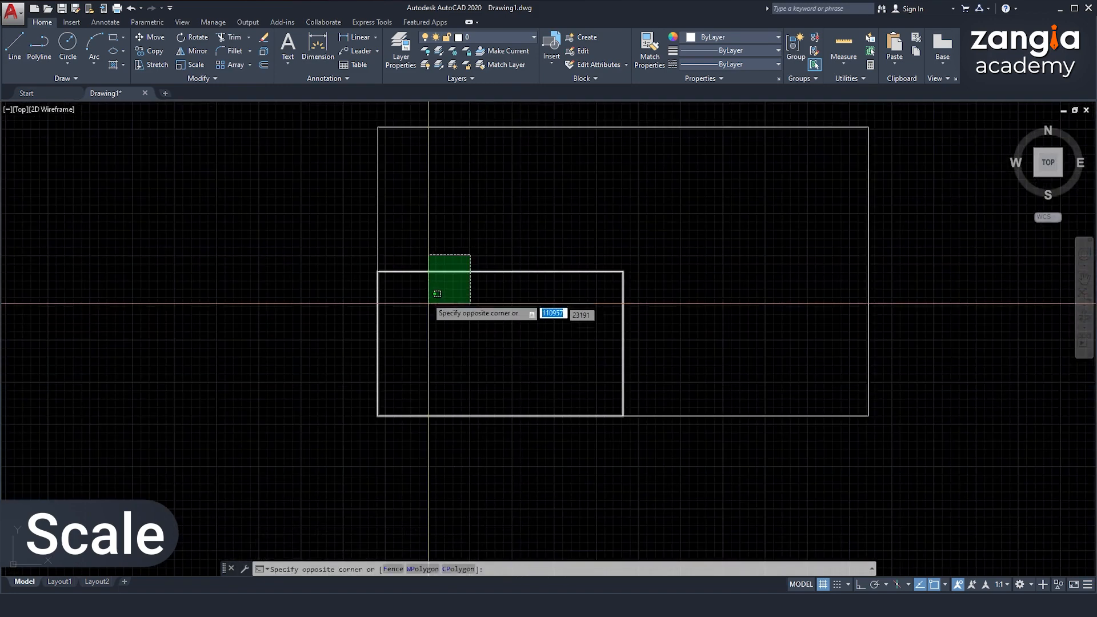
key("Escape")
type("pl")
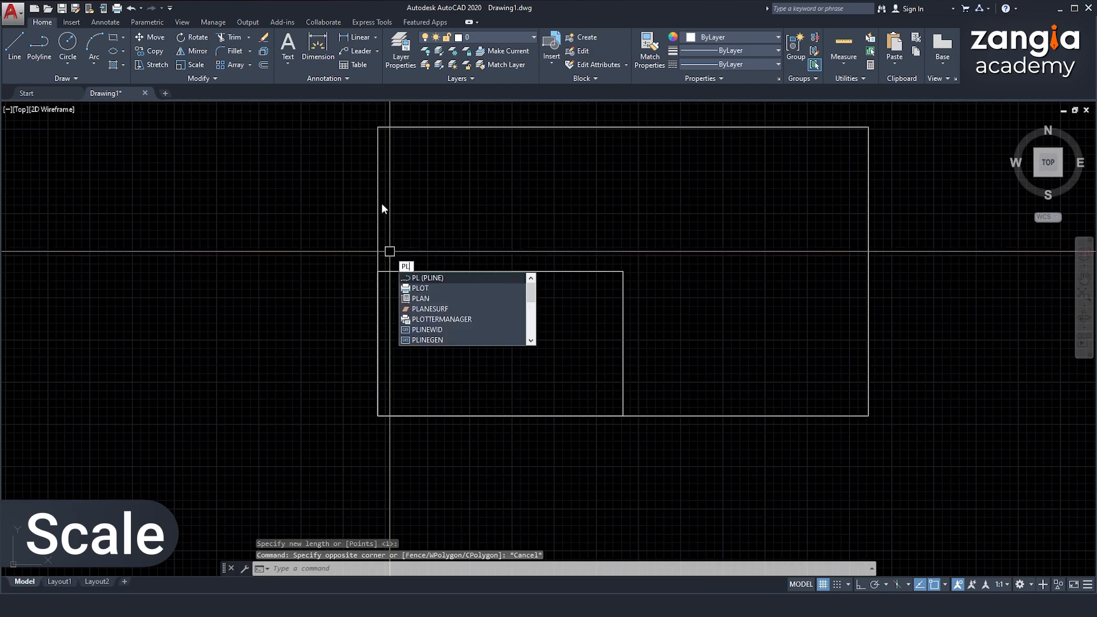
key("Return")
left_click(377, 189)
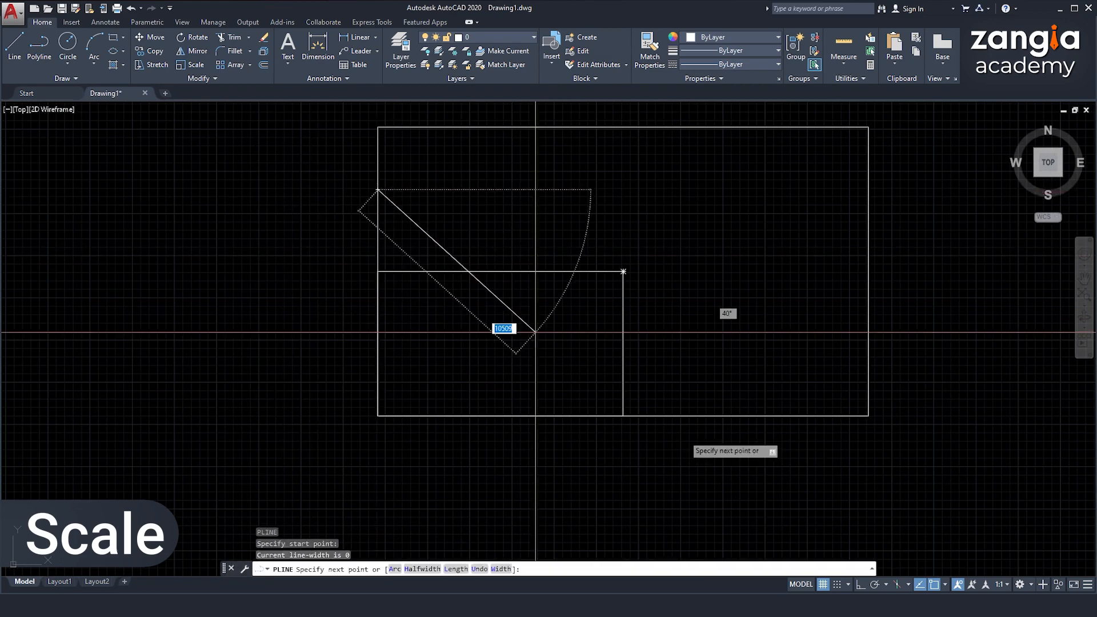
key("F8")
left_click(219, 200)
key("Escape")
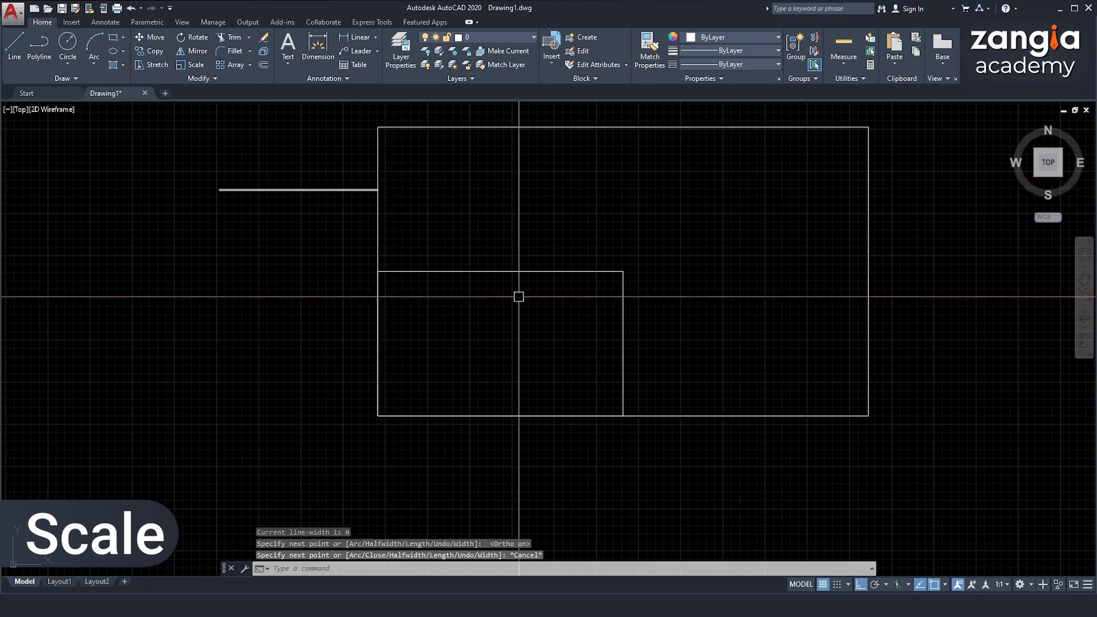
- Scale the inner rectangle by Reference from its lower-left corner, using its left side as reference and the polyline's endpoint as new length
left_click(525, 266)
left_click(434, 277)
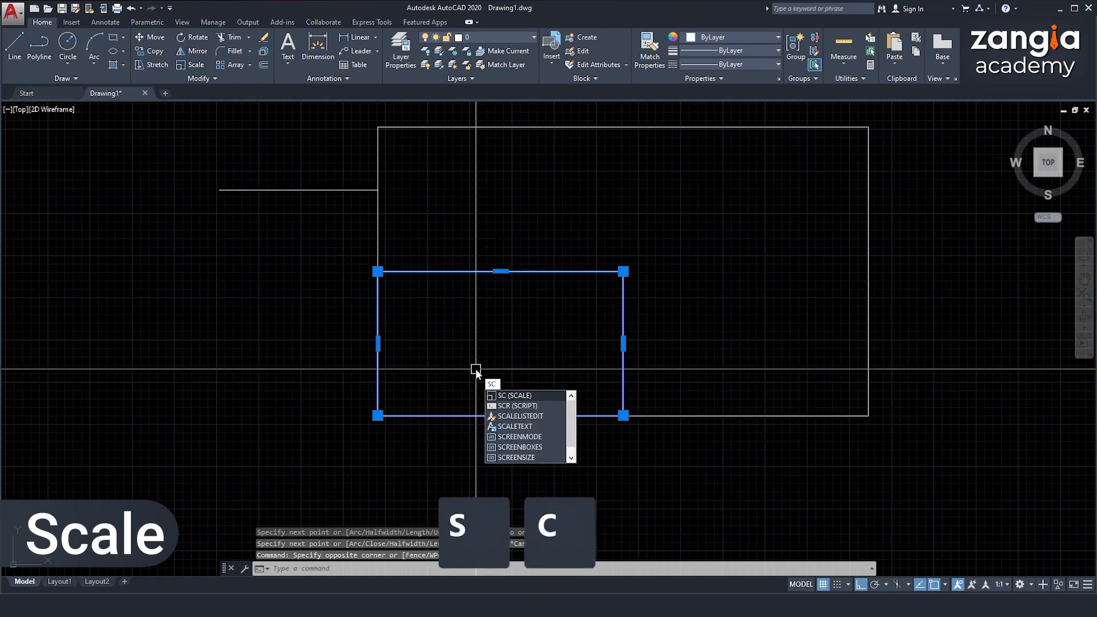
key("Return")
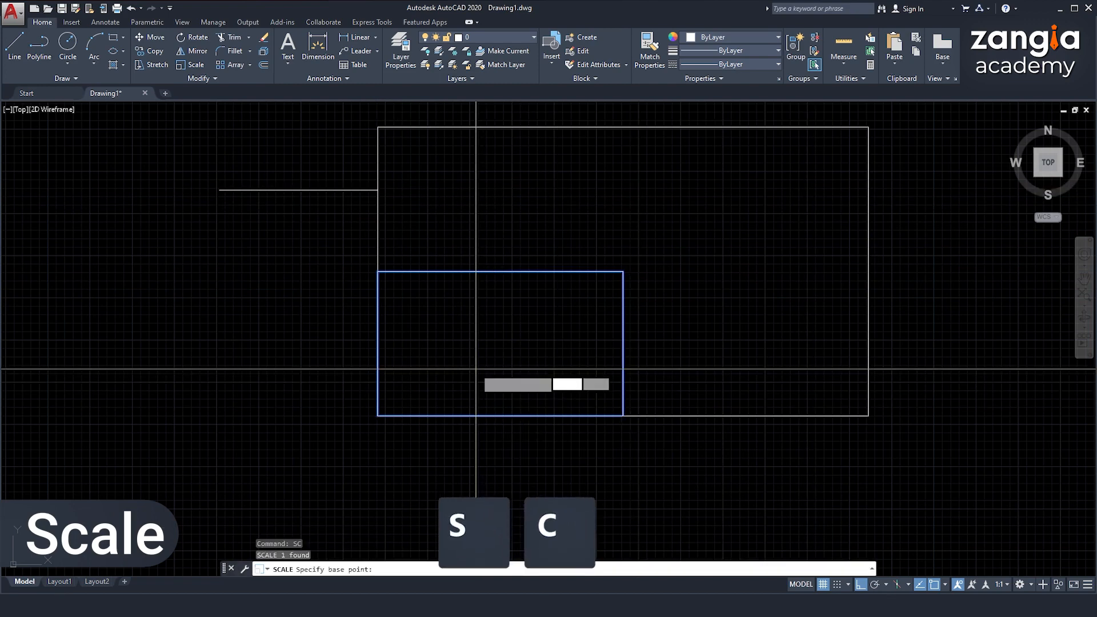
left_click(378, 416)
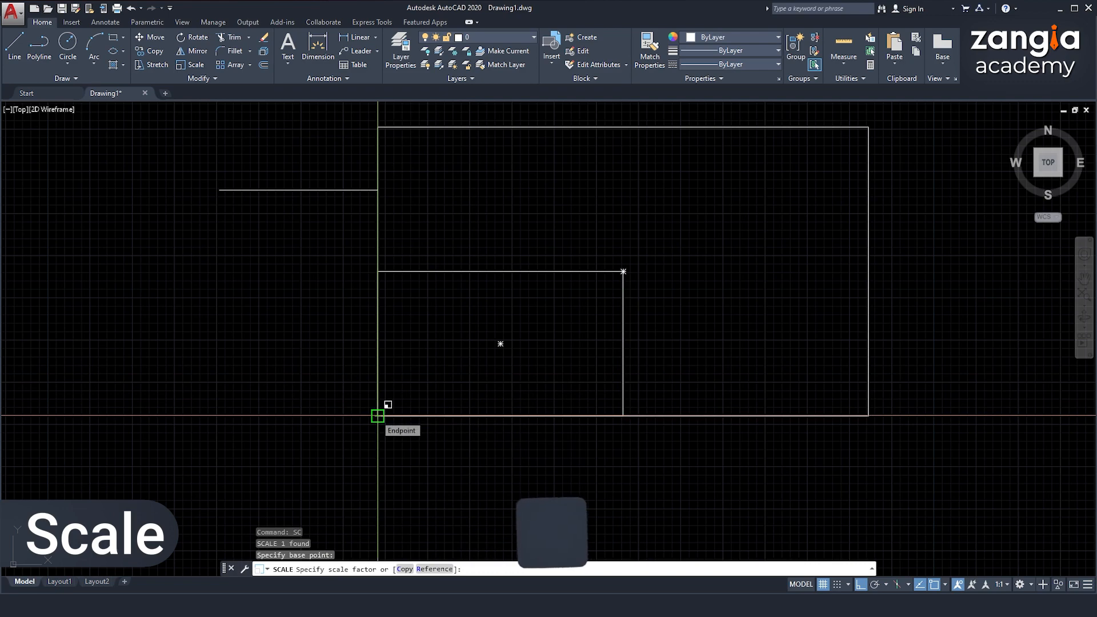
type("r")
key("Return")
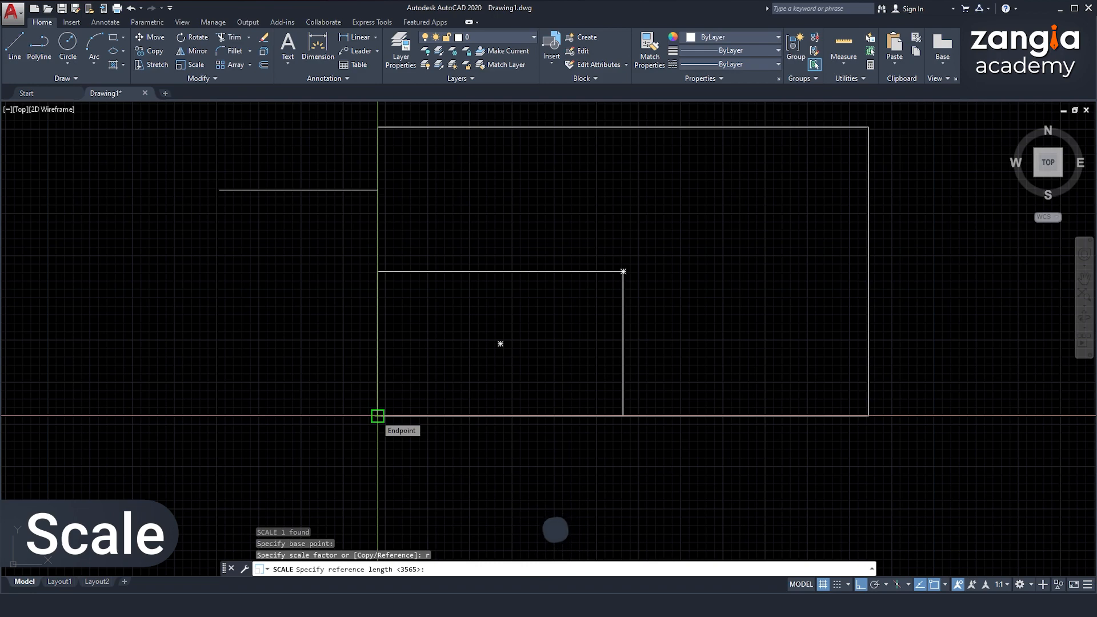
left_click(378, 272)
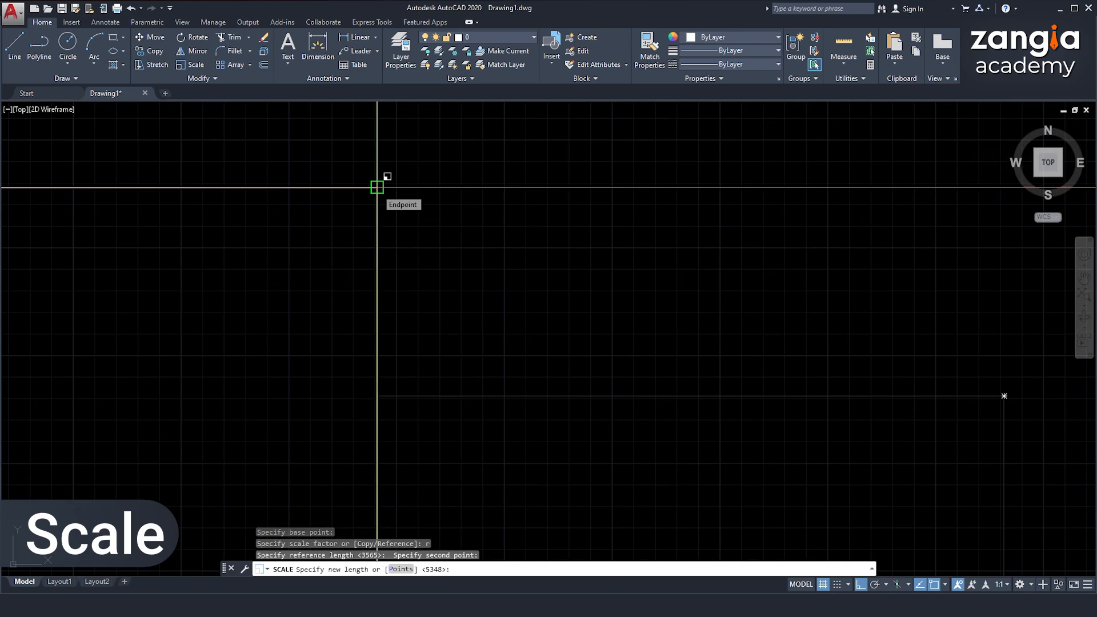
scroll(377, 187, "down", 1)
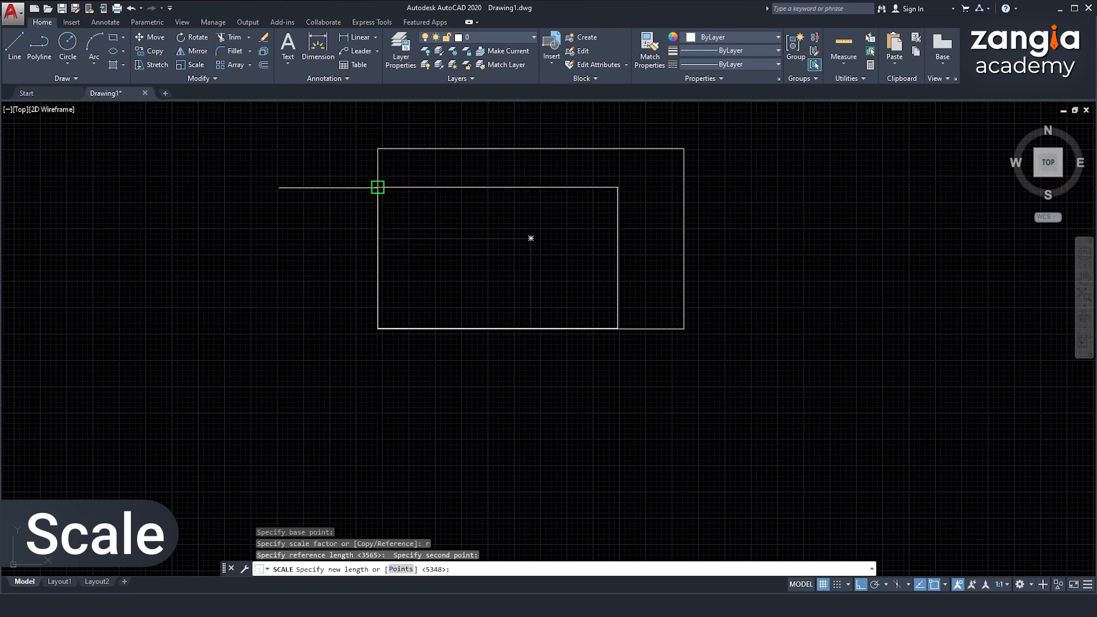
left_click(377, 187)
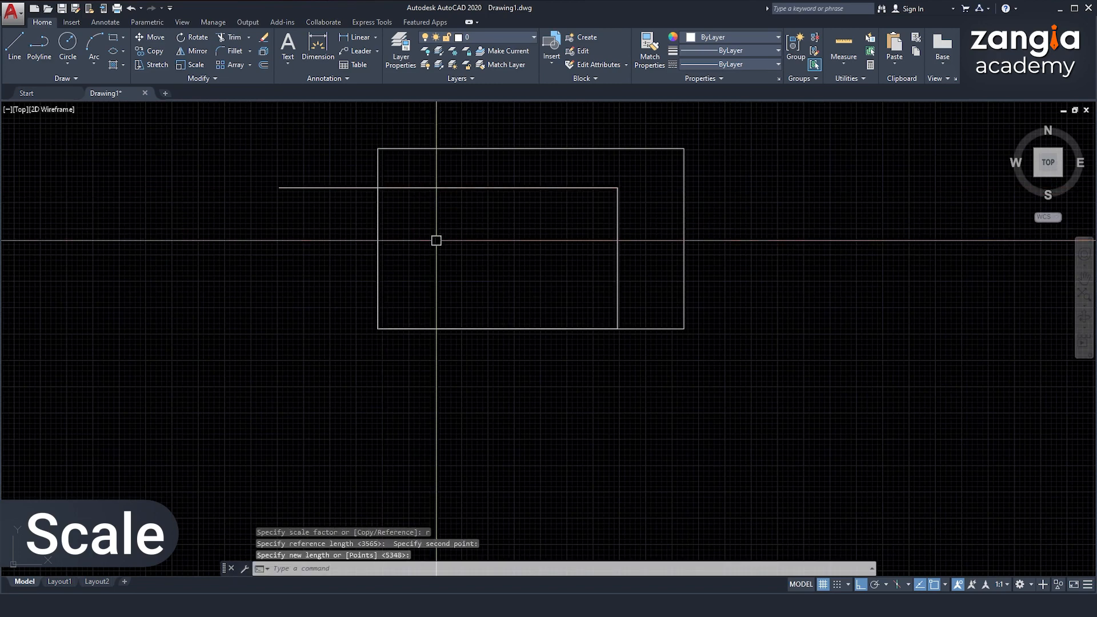
key("Escape")
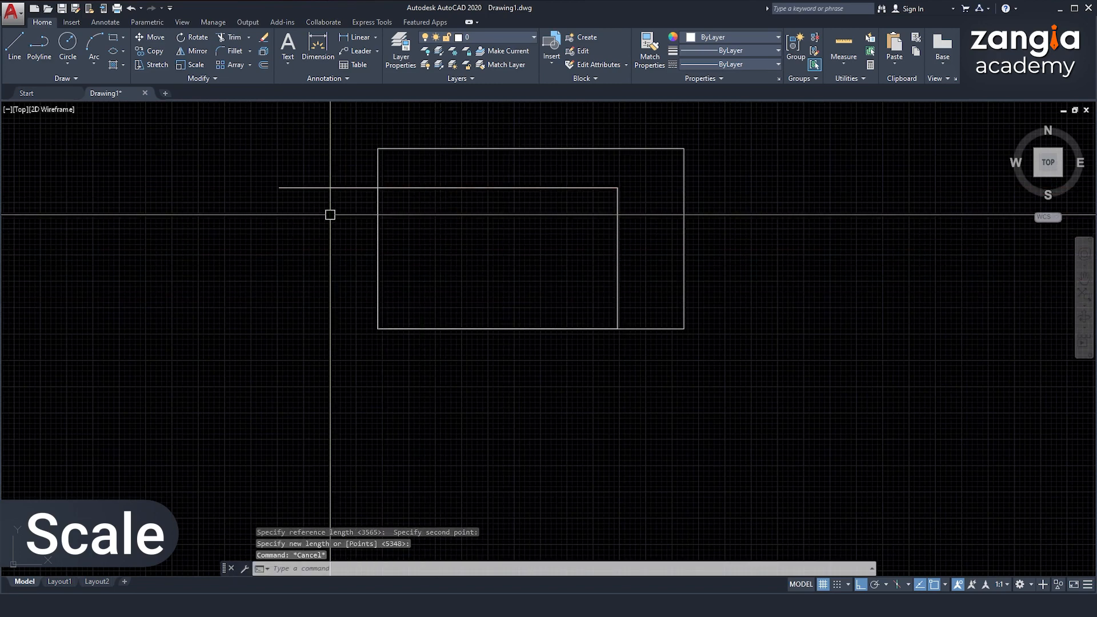
key("Escape")
- Erase the horizontal polyline beside the large rectangle
left_click(356, 215)
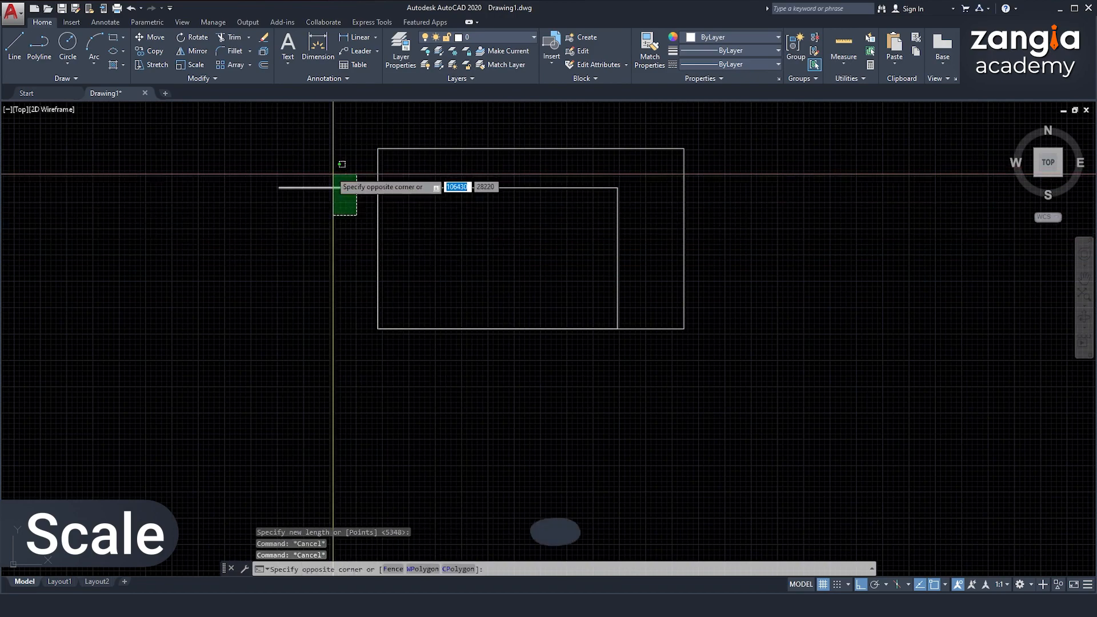
left_click(339, 183)
key("Delete")
key("Escape")
scroll(406, 252, "down", 8)
scroll(423, 252, "up", 4)
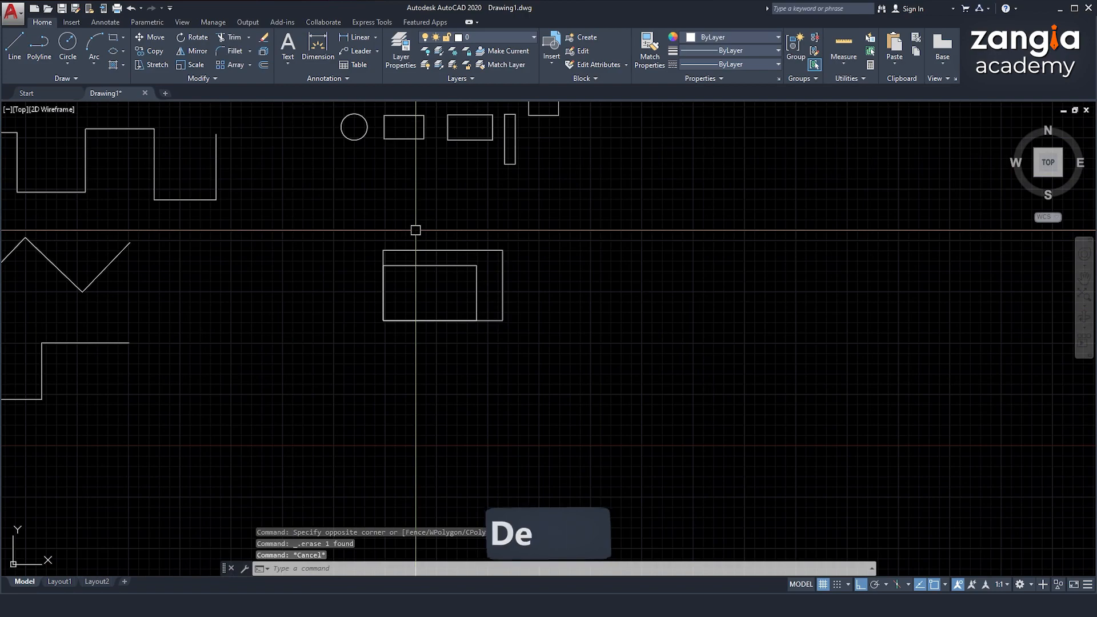
key("Escape")
middle_click_drag(542, 199, 599, 365)
scroll(668, 342, "up", 4)
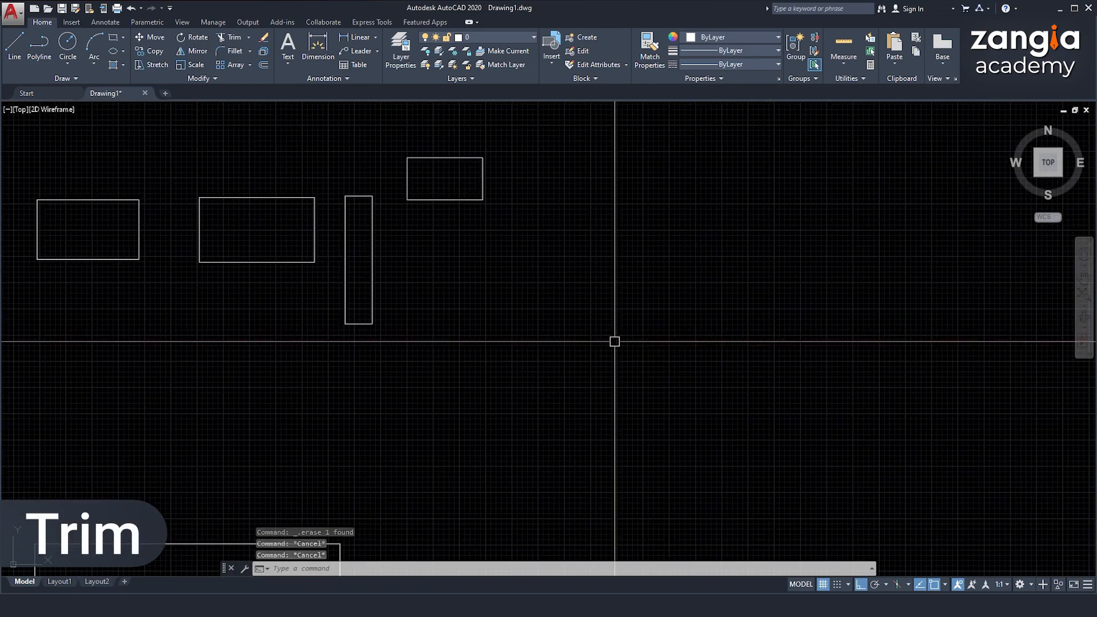
scroll(442, 200, "up", 4)
middle_click_drag(443, 196, 507, 347)
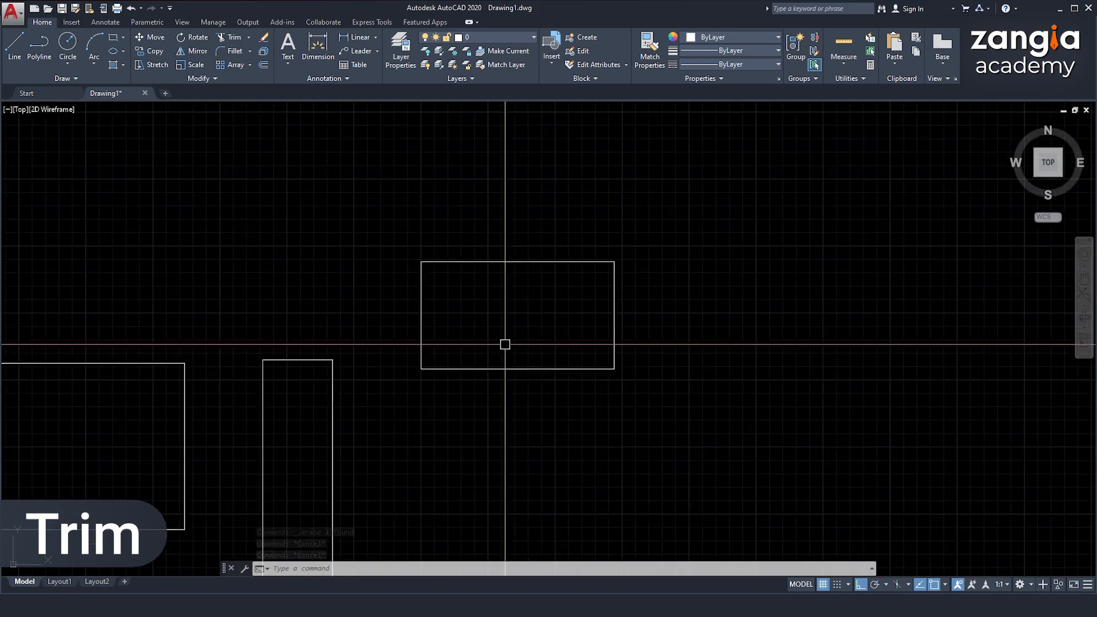
scroll(507, 346, "down", 8)
scroll(505, 346, "up", 8)
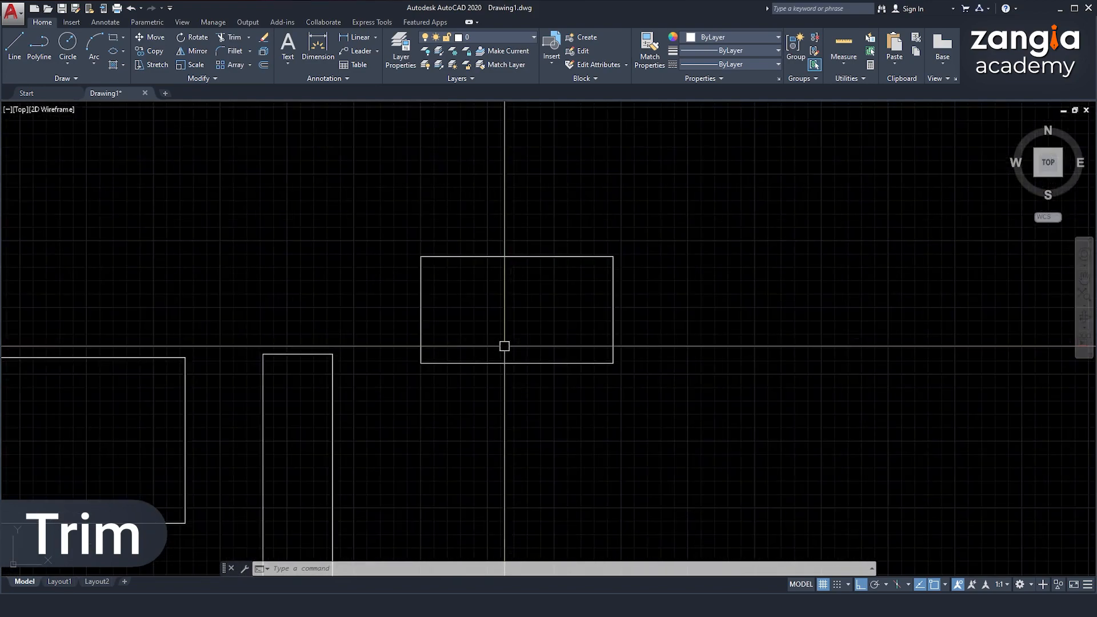
left_click(508, 328)
left_click(494, 370)
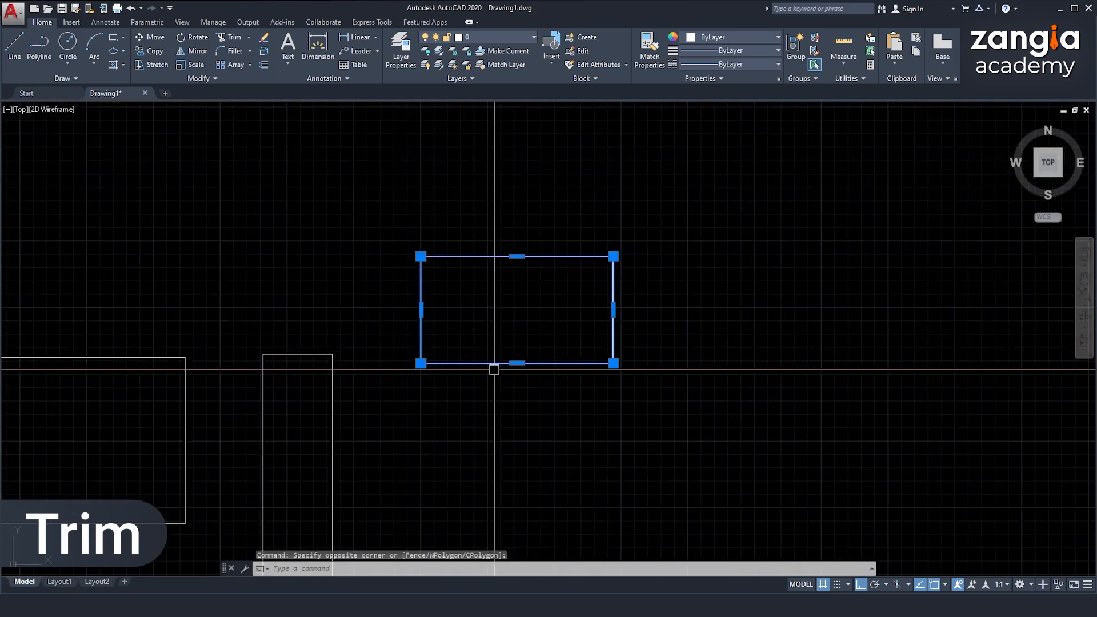
scroll(494, 370, "up", 4)
key("Escape")
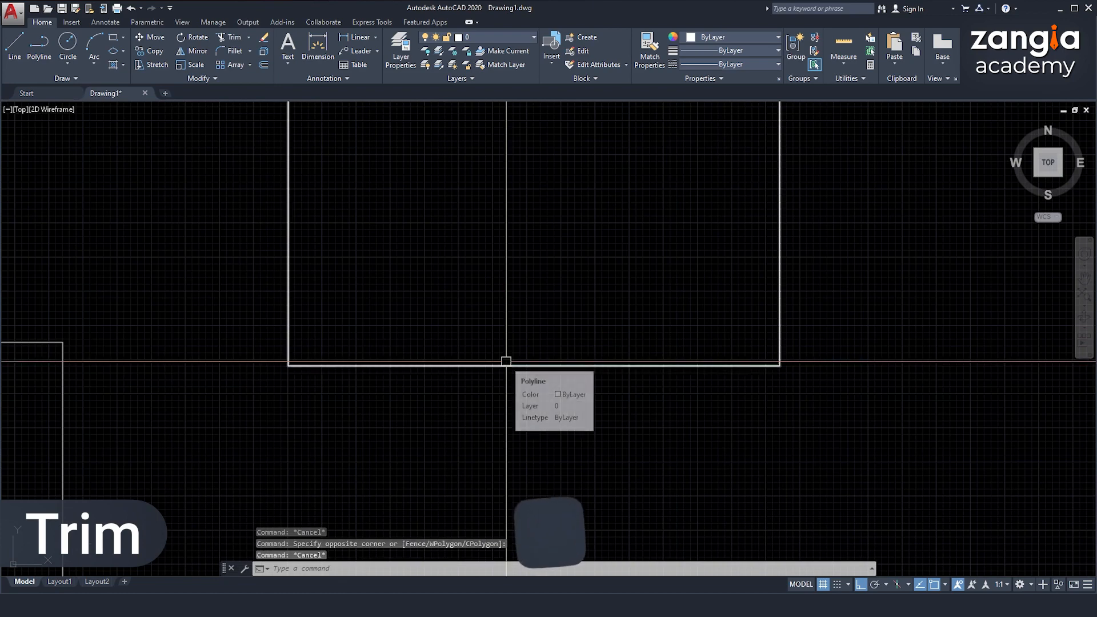
type("li")
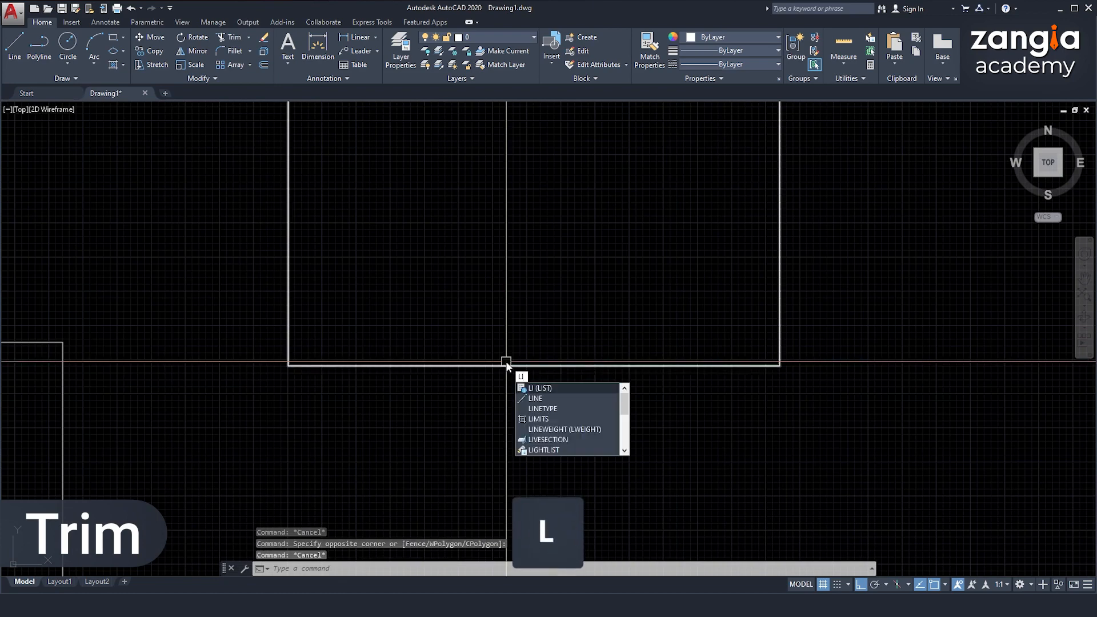
key("Escape")
- Draw a short vertical line crossing the bottom edge of the upper-right rectangle, somewhat right of the edge's middle
type("l")
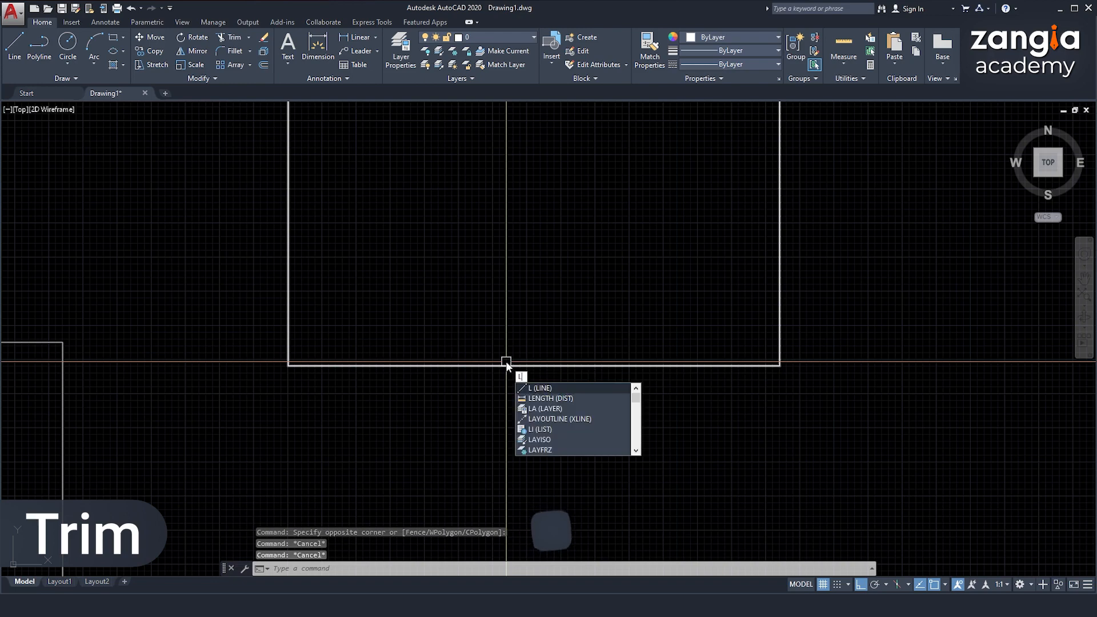
key("Return")
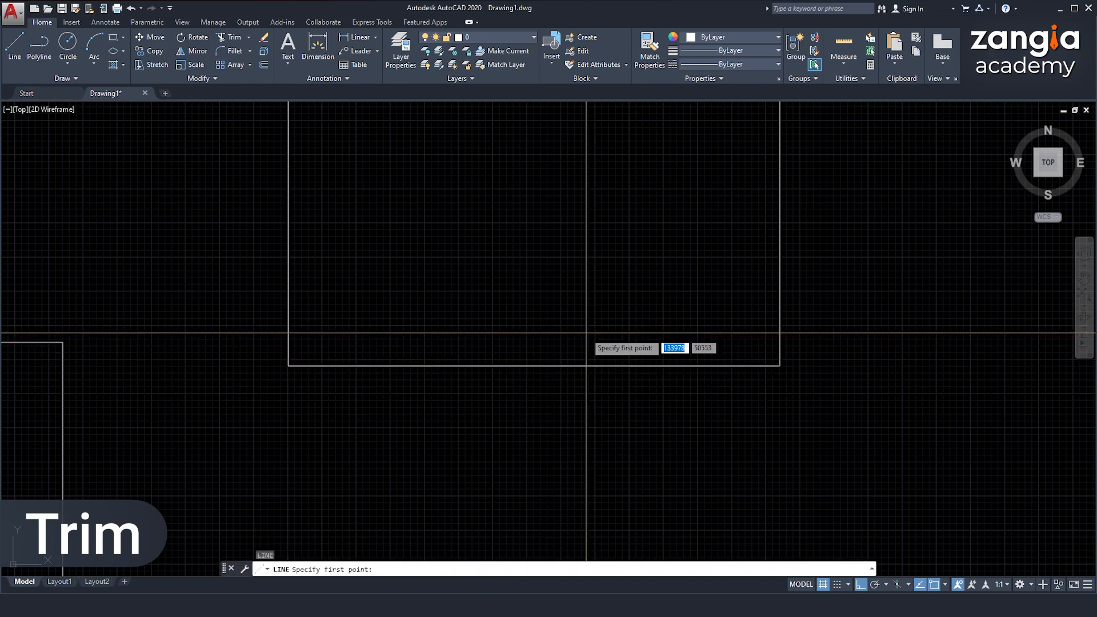
left_click(591, 425)
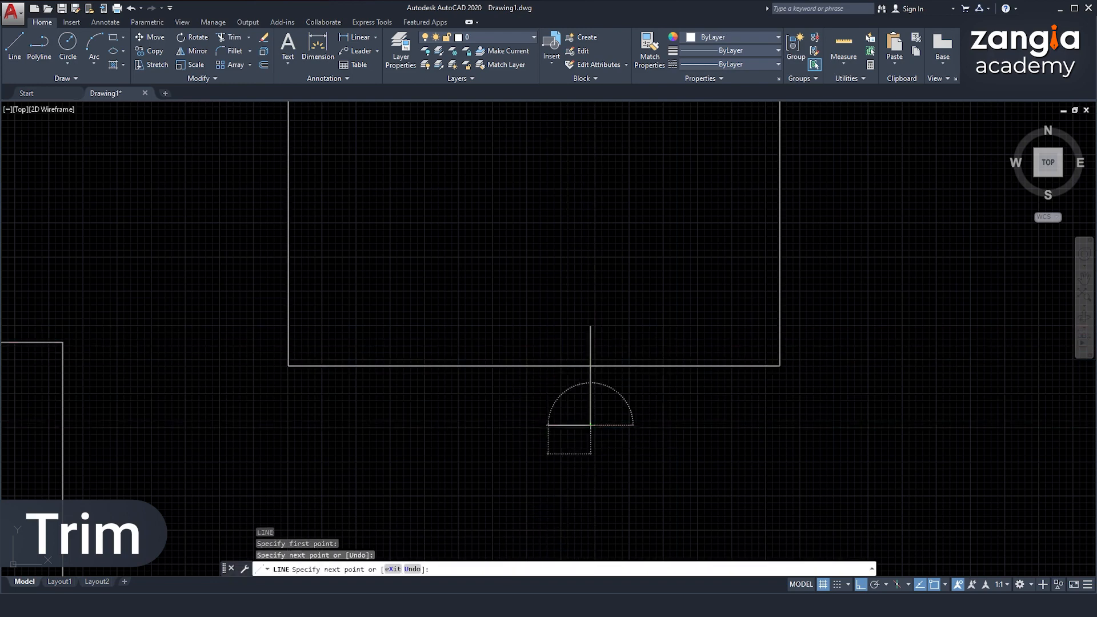
key("Escape")
- Copy the short vertical line horizontally to the left so that both lines cross the rectangle's bottom edge
left_click(627, 464)
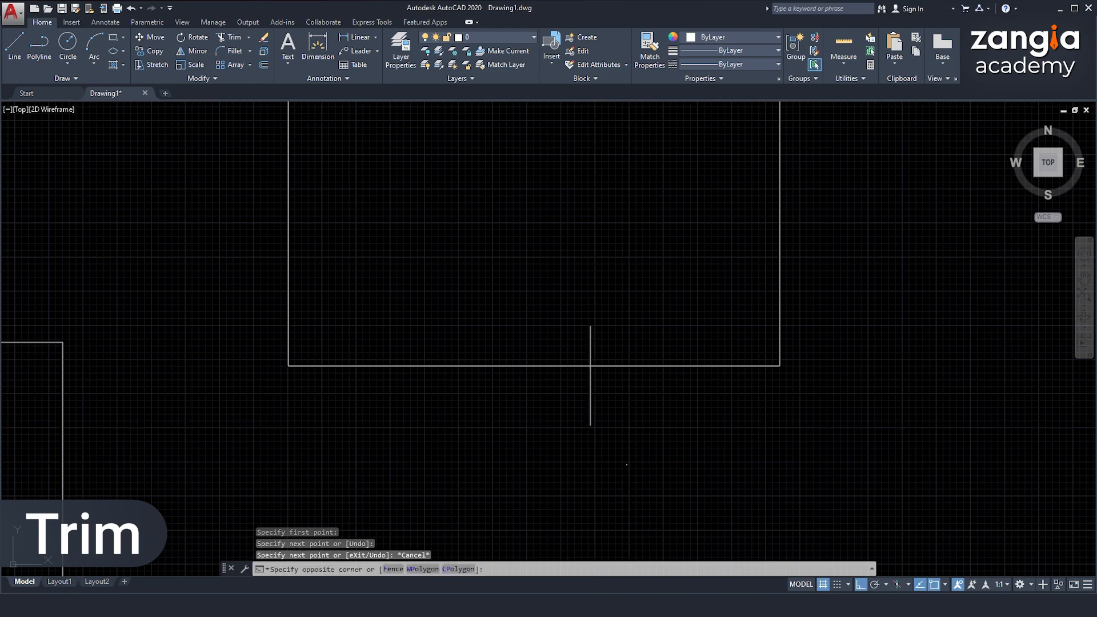
left_click(587, 406)
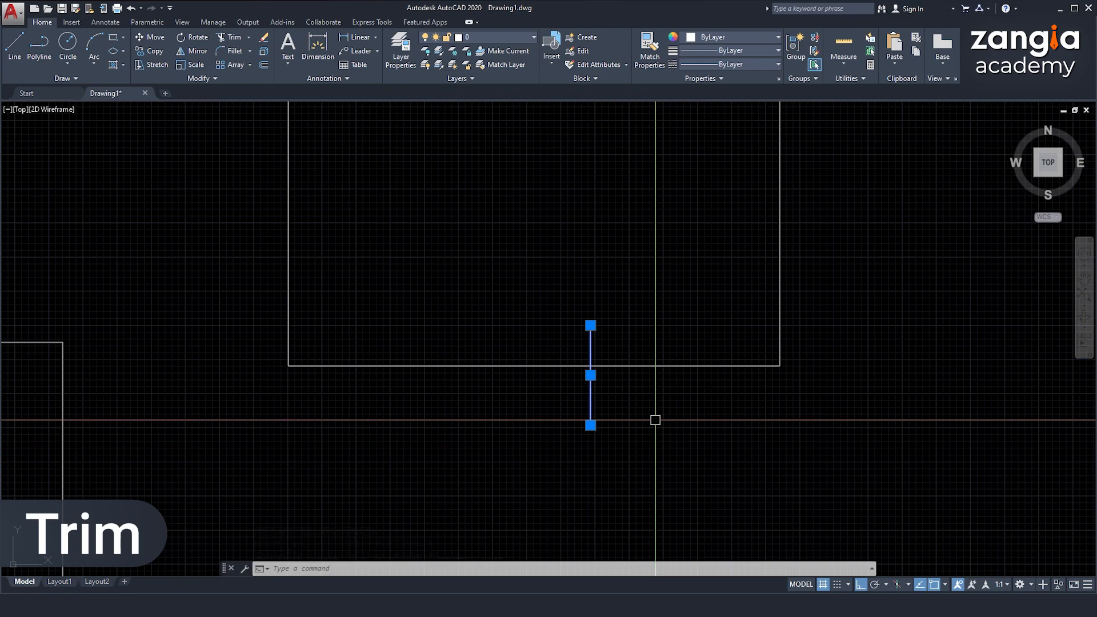
left_click(149, 51)
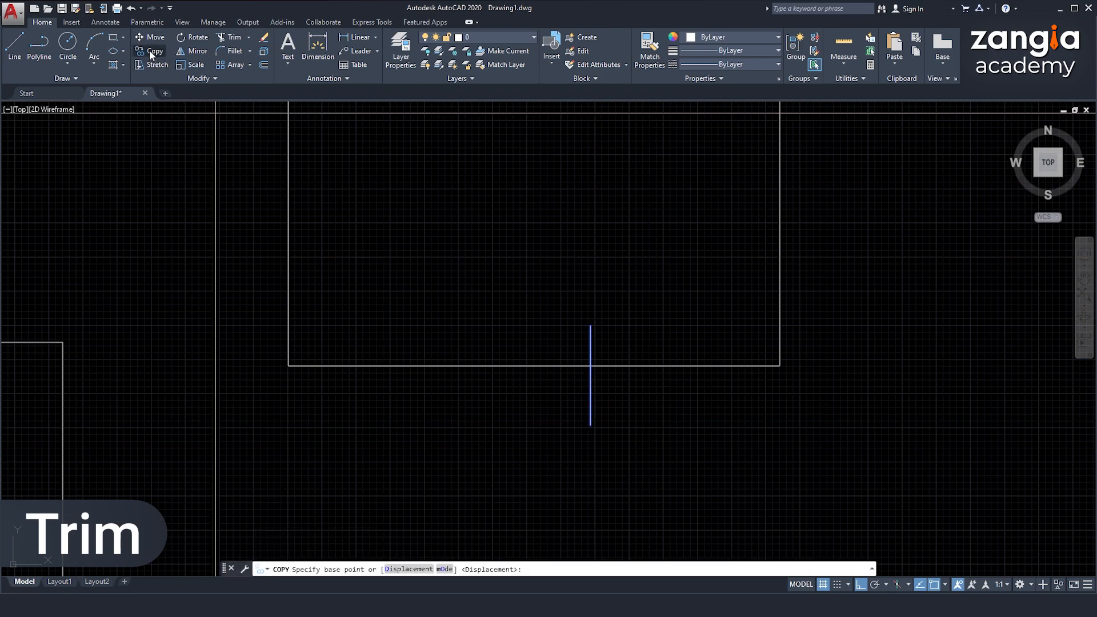
left_click(591, 425)
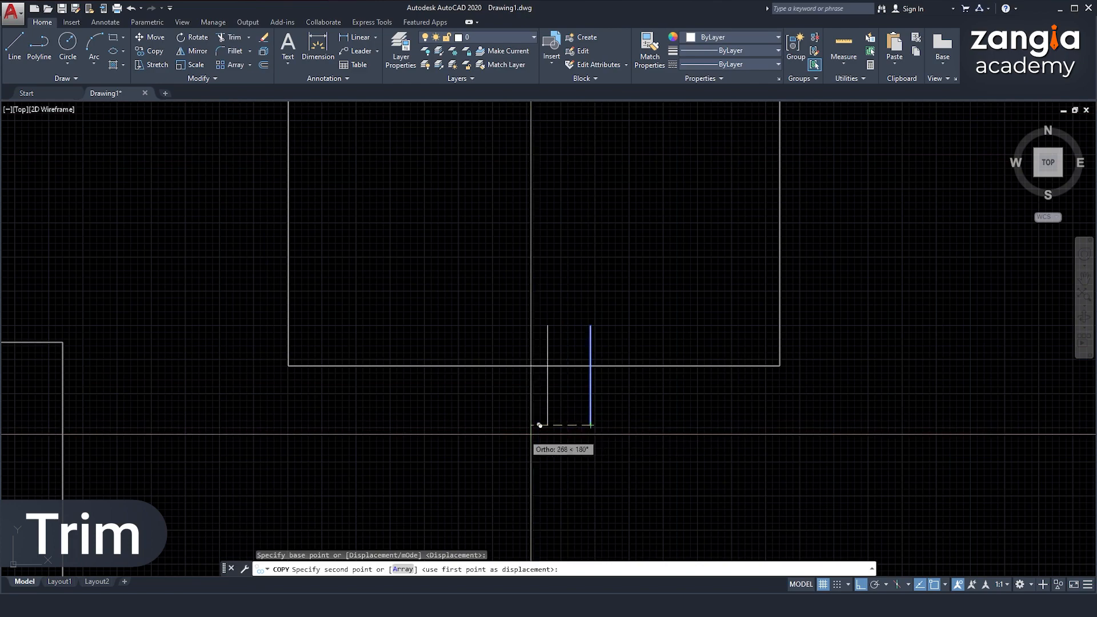
left_click(455, 423)
key("Escape")
scroll(557, 445, "down", 4)
scroll(559, 437, "down", 4)
scroll(551, 443, "up", 8)
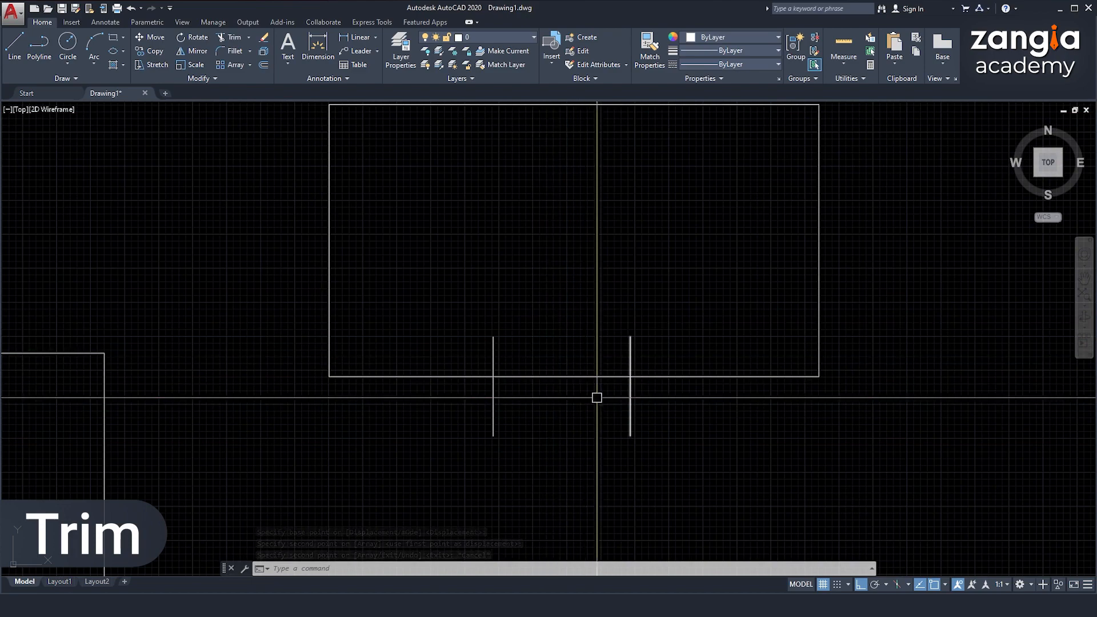
- Trim the rectangle's bottom edge between the two short vertical lines, using both lines as cutting edges
scroll(578, 379, "down", 4)
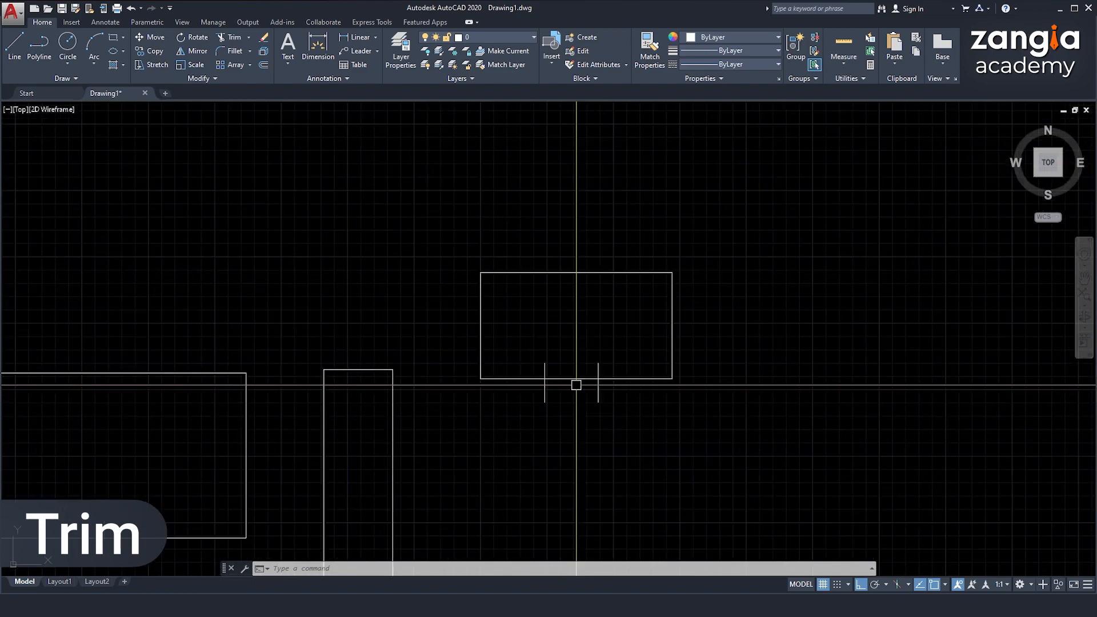
scroll(570, 394, "up", 2)
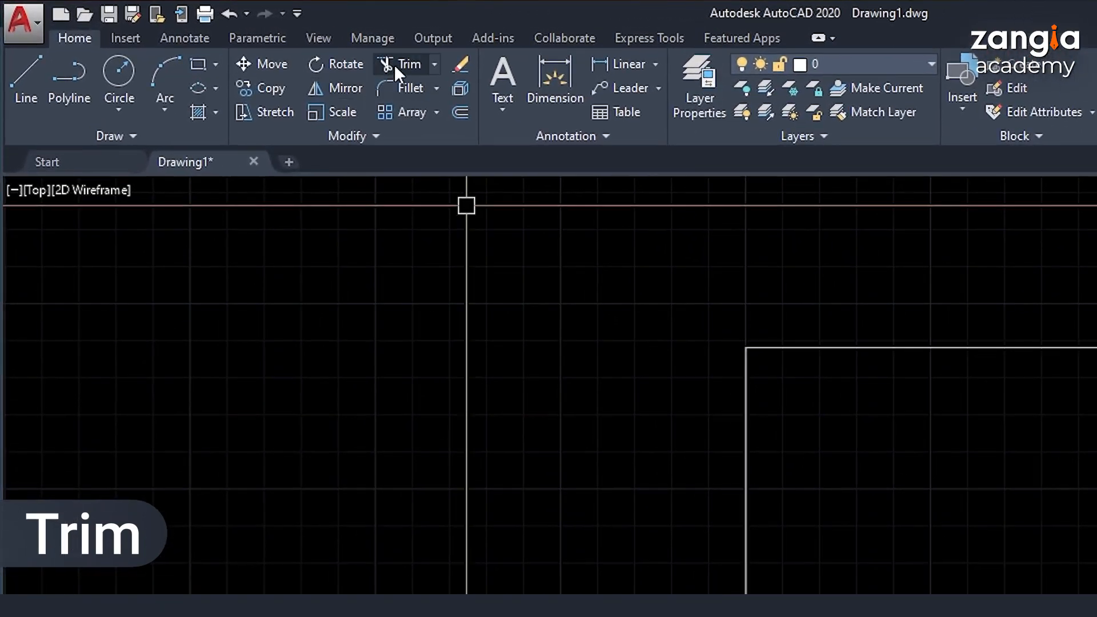
left_click(394, 64)
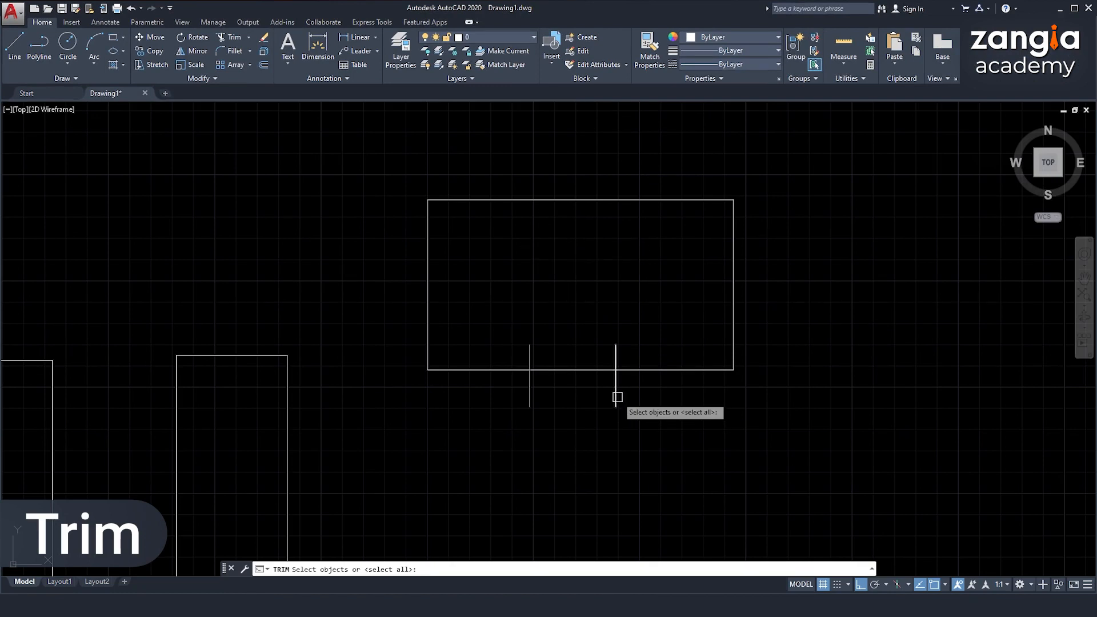
left_click(527, 396)
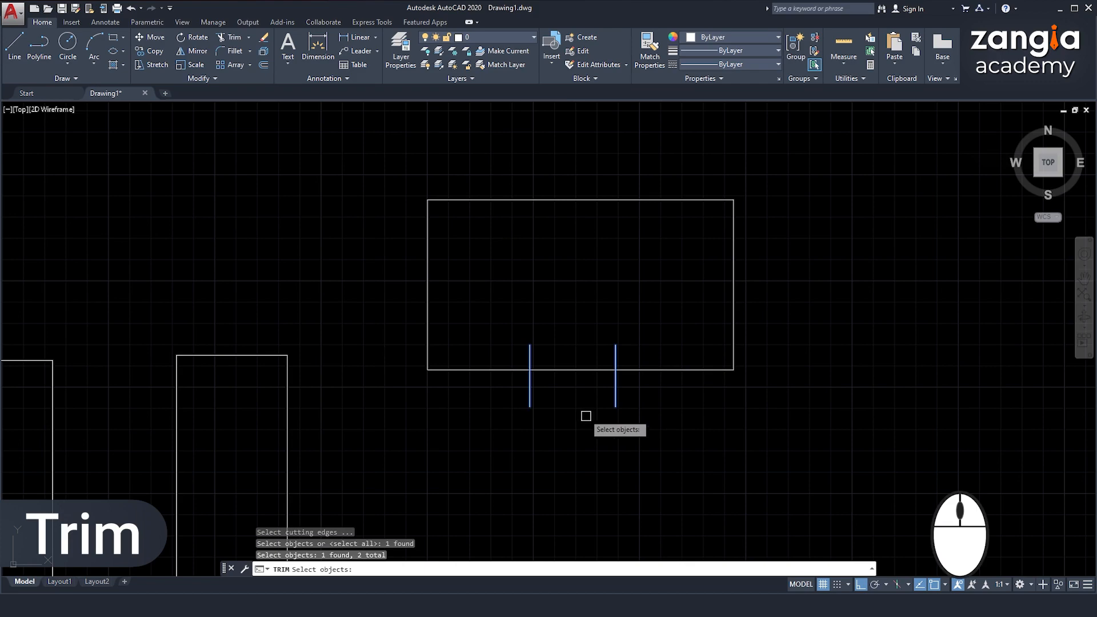
right_click(579, 404)
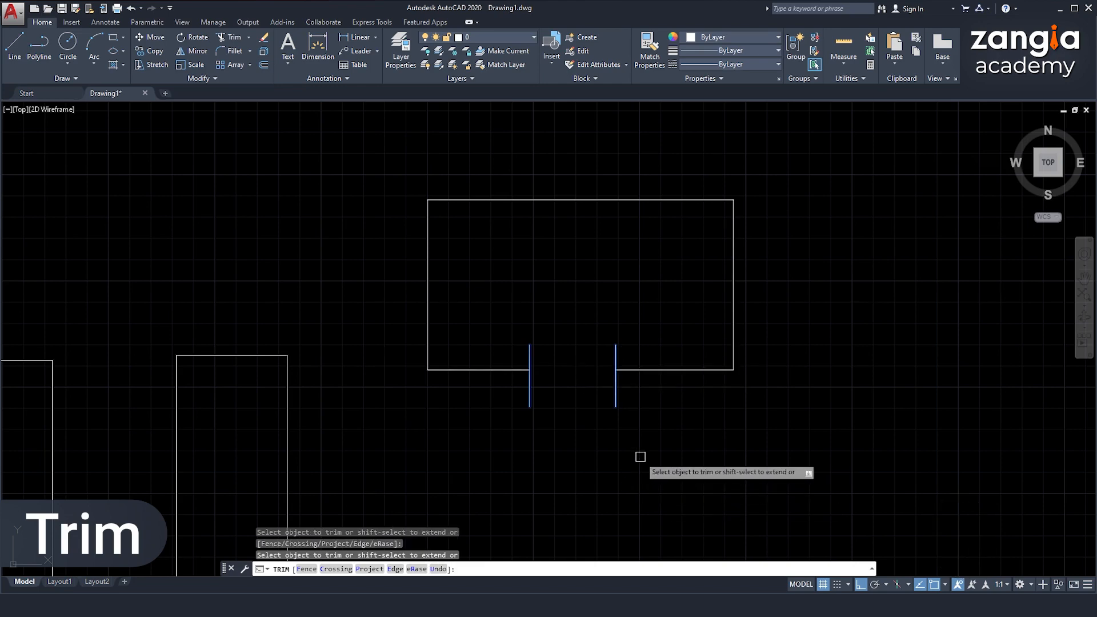
key("Escape")
- Erase the two short vertical lines at the opening in the rectangle's bottom edge
scroll(589, 408, "down", 6)
scroll(587, 406, "up", 6)
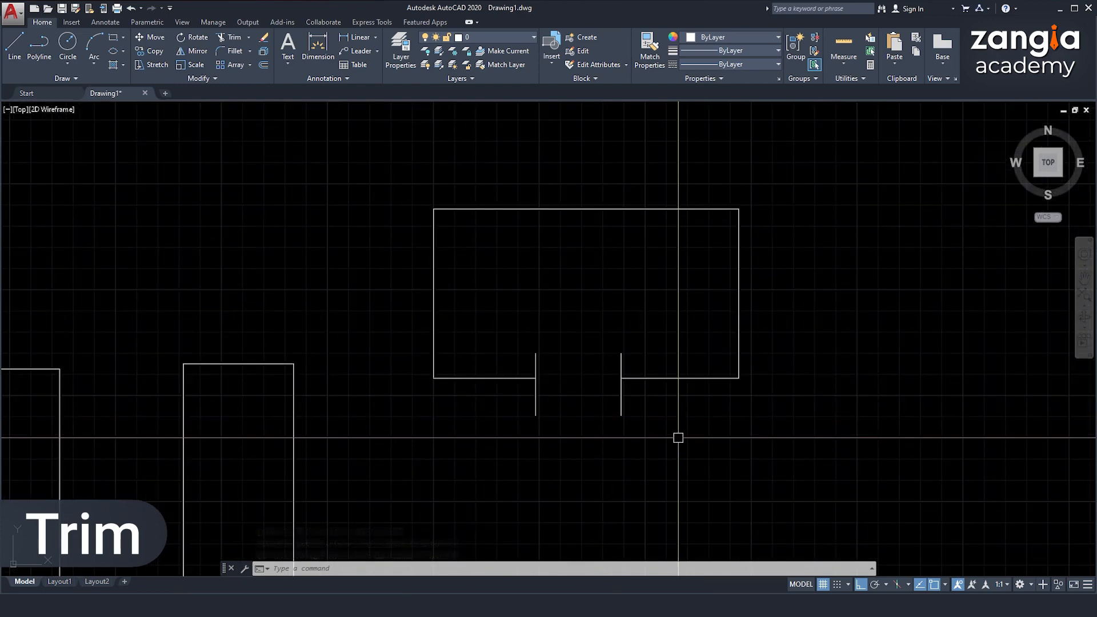
left_click(663, 422)
left_click(504, 393)
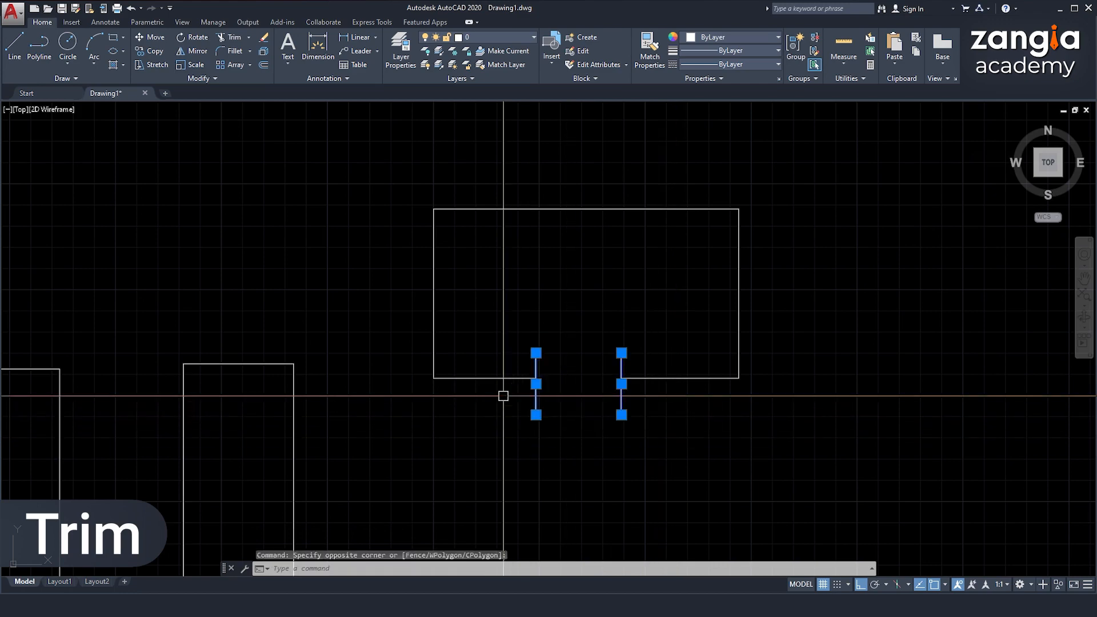
key("Delete")
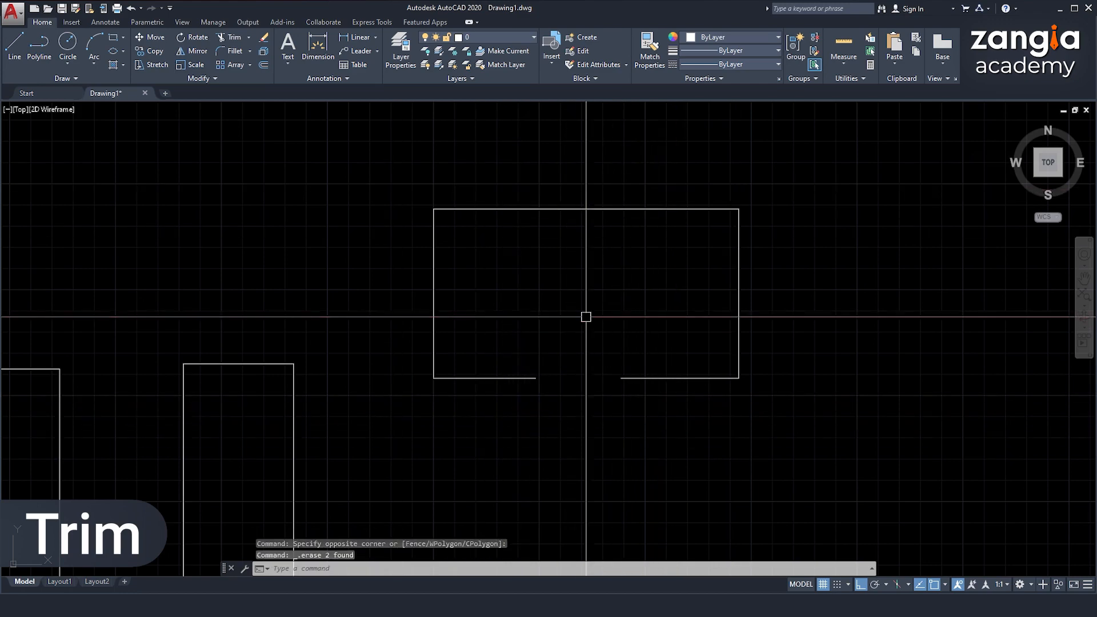
- Trim the large rectangle's left edge above the nested inner rectangle, using both rectangles as cutting edges
scroll(594, 377, "down", 9)
scroll(596, 297, "up", 5)
scroll(596, 297, "up", 4)
scroll(590, 269, "down", 10)
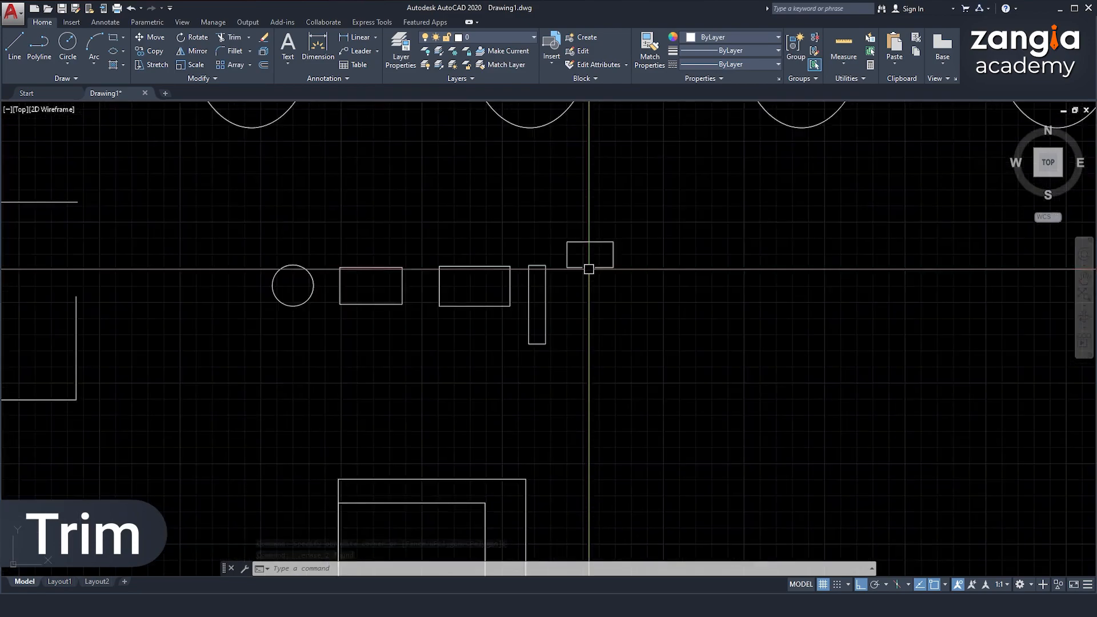
scroll(434, 409, "up", 6)
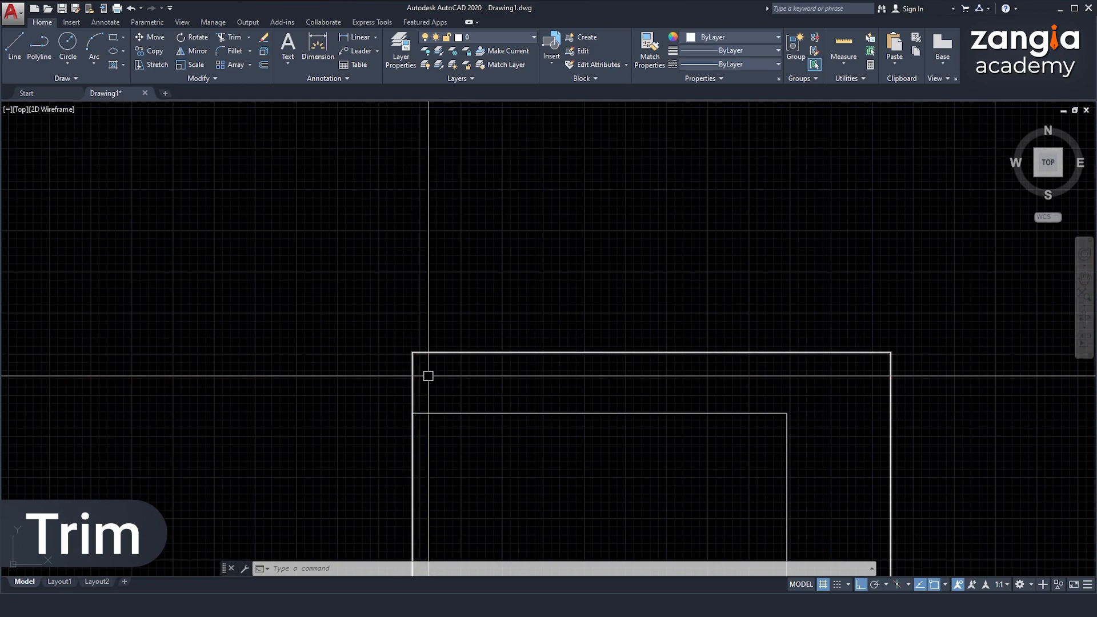
middle_click_drag(455, 373, 492, 345)
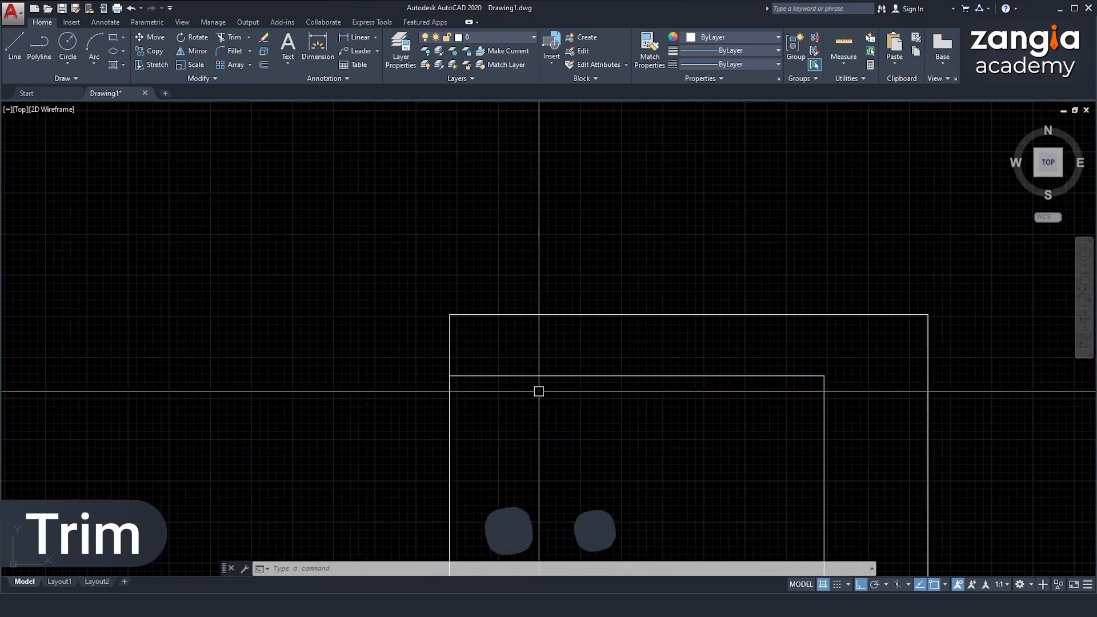
type("r")
key("space")
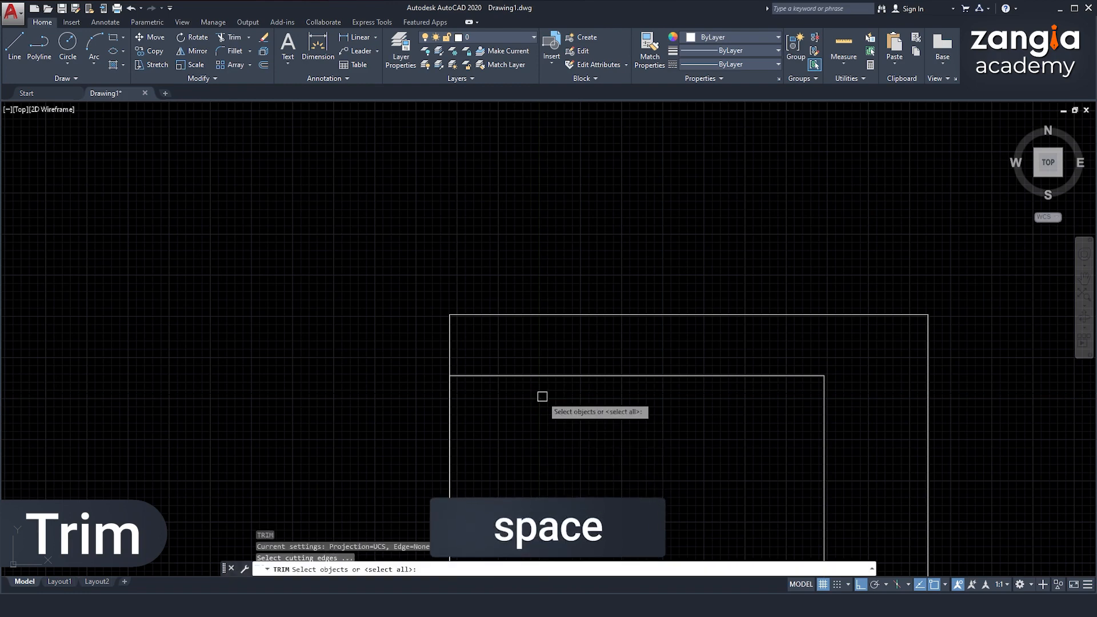
left_click(554, 376)
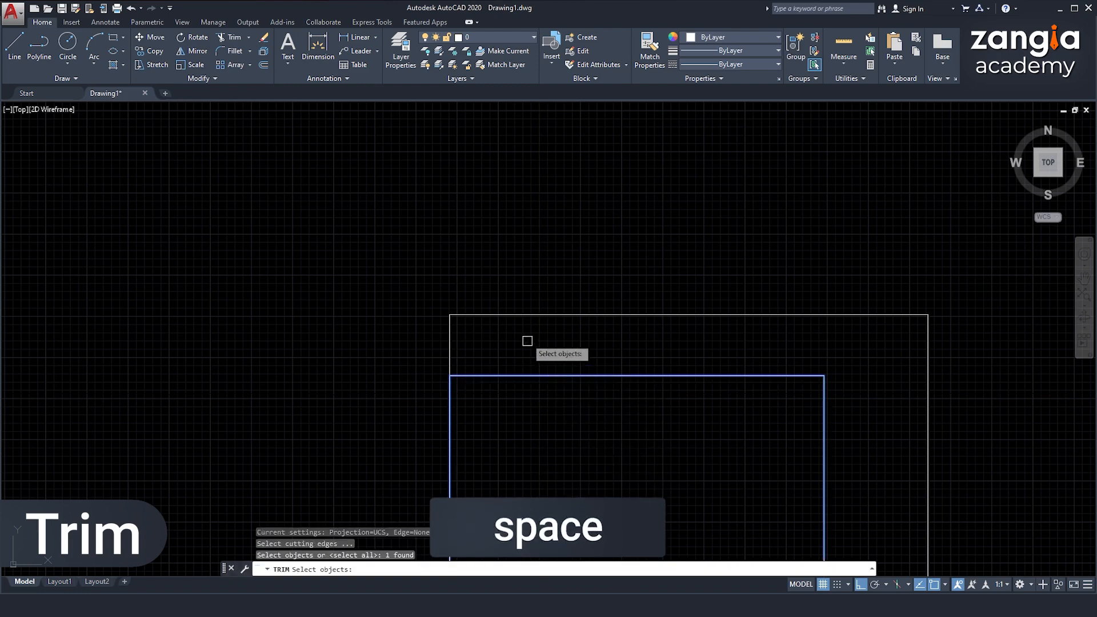
left_click(526, 314)
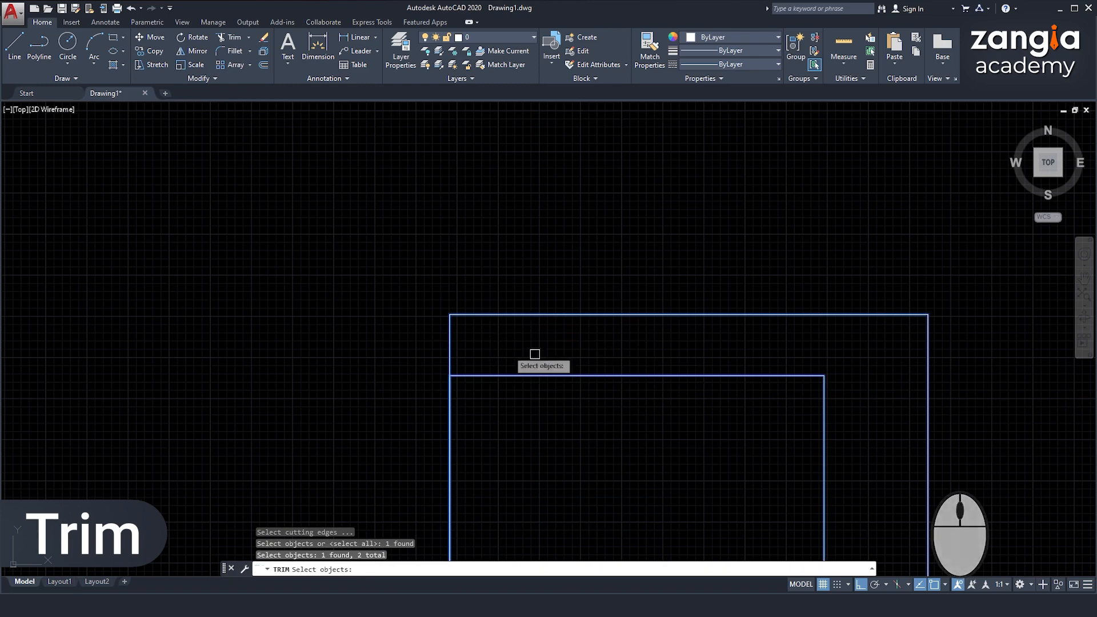
key("space")
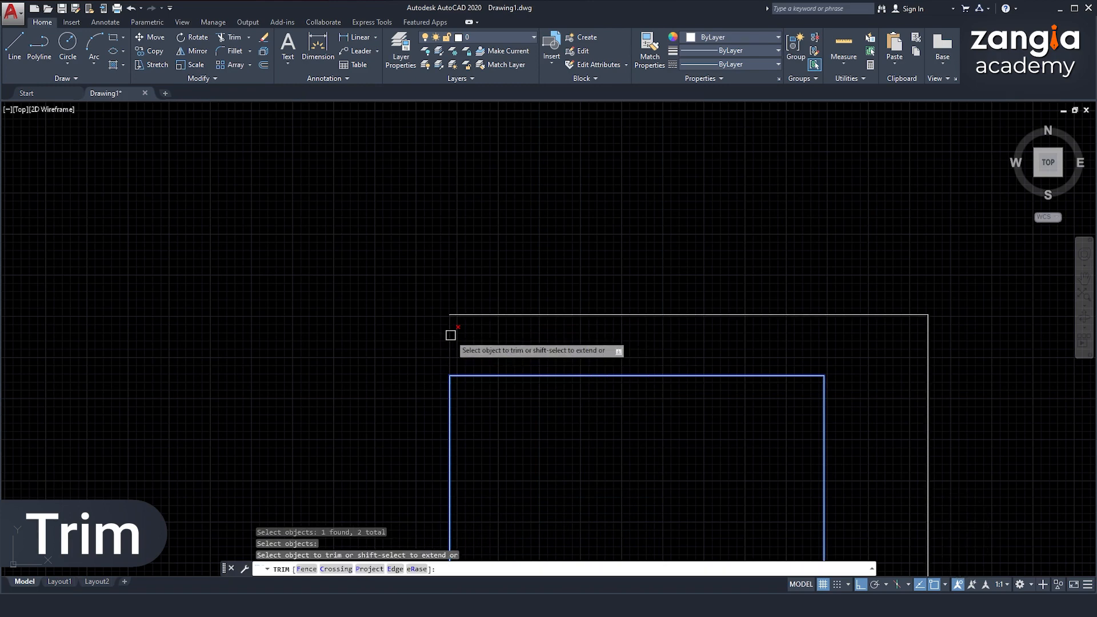
key("Escape")
- Trim the large outline's bottom edge to the right of the inner rectangle, using both shapes as cutting edges
scroll(485, 344, "down", 8)
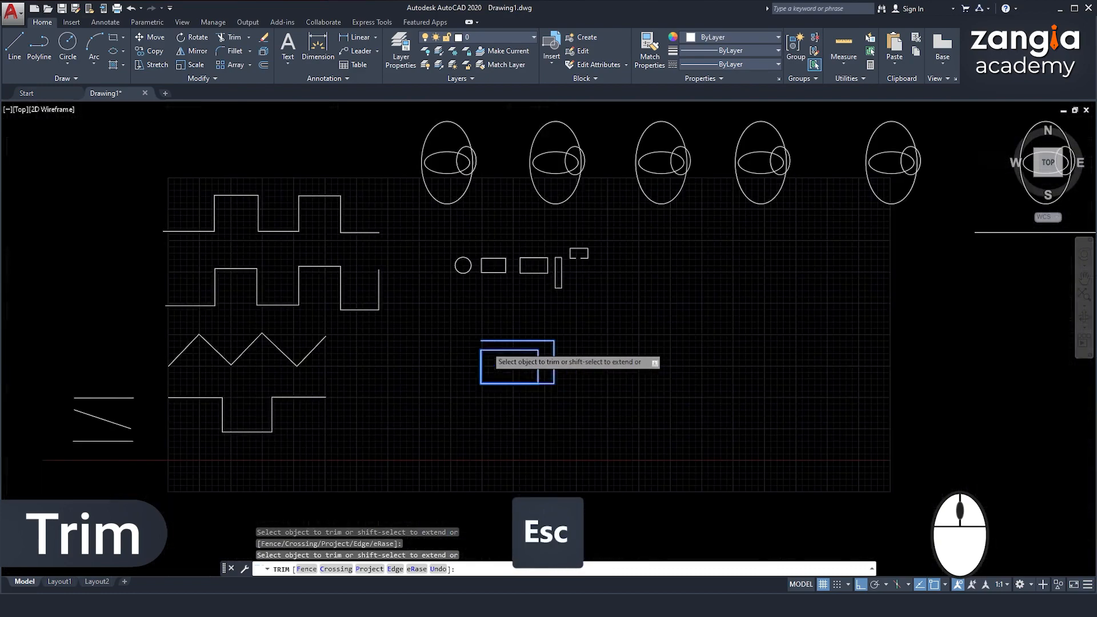
scroll(519, 393, "up", 5)
type("tr")
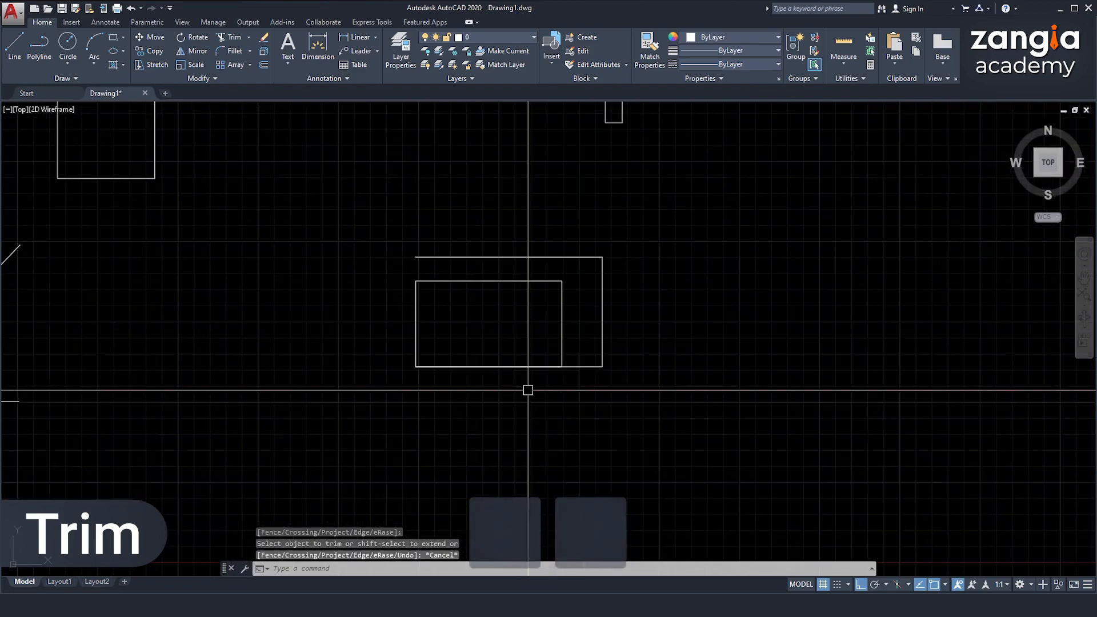
key("space")
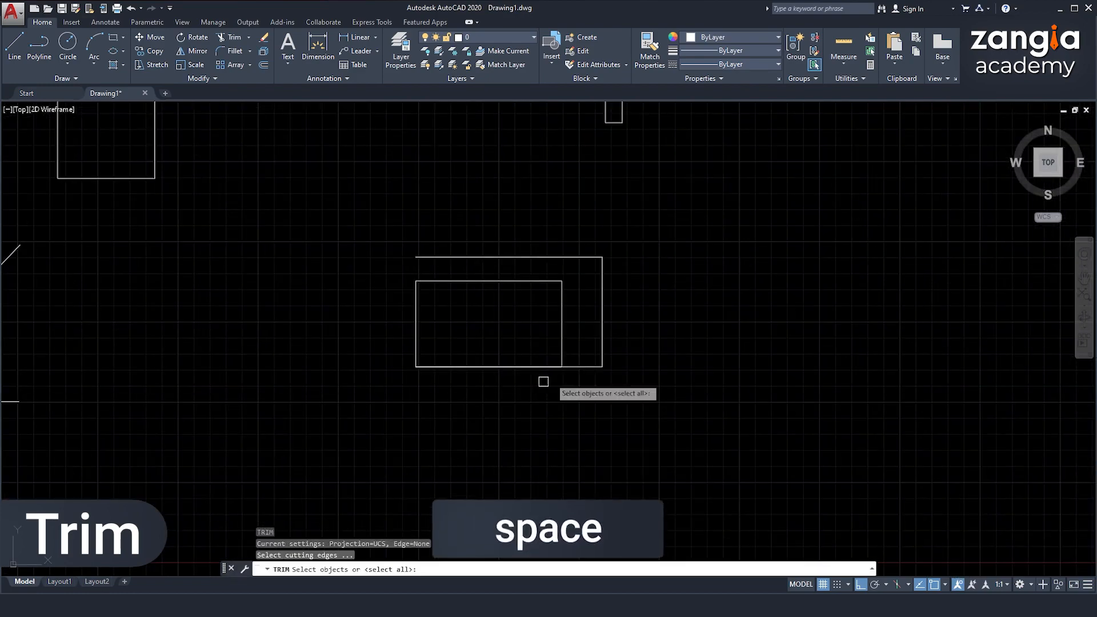
left_click(563, 343)
left_click(602, 349)
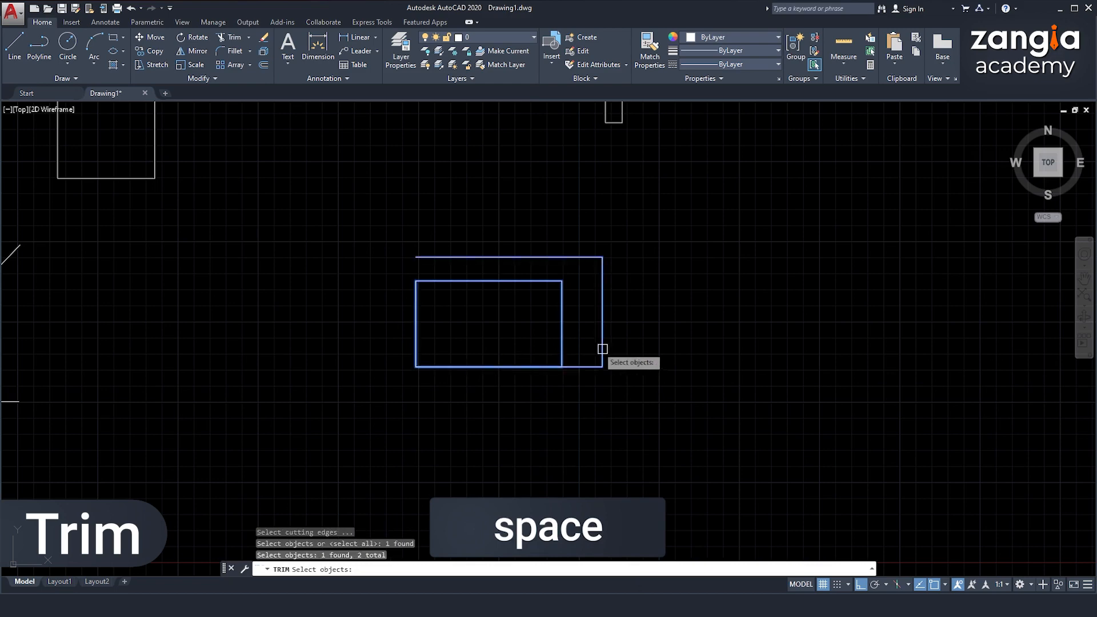
scroll(584, 350, "up", 5)
key("space")
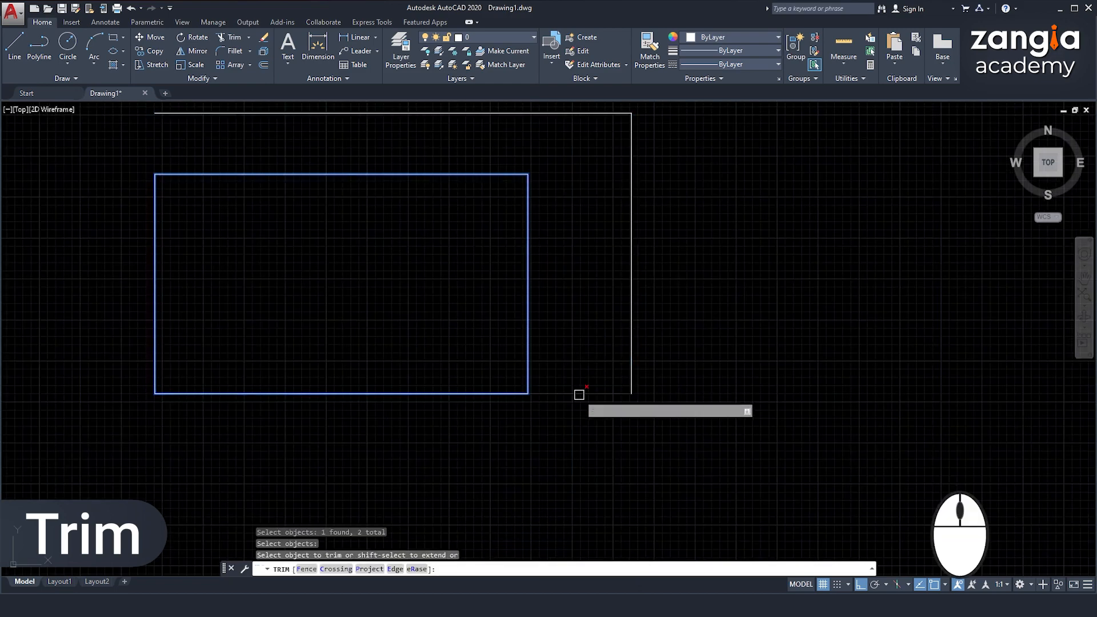
left_click(579, 394)
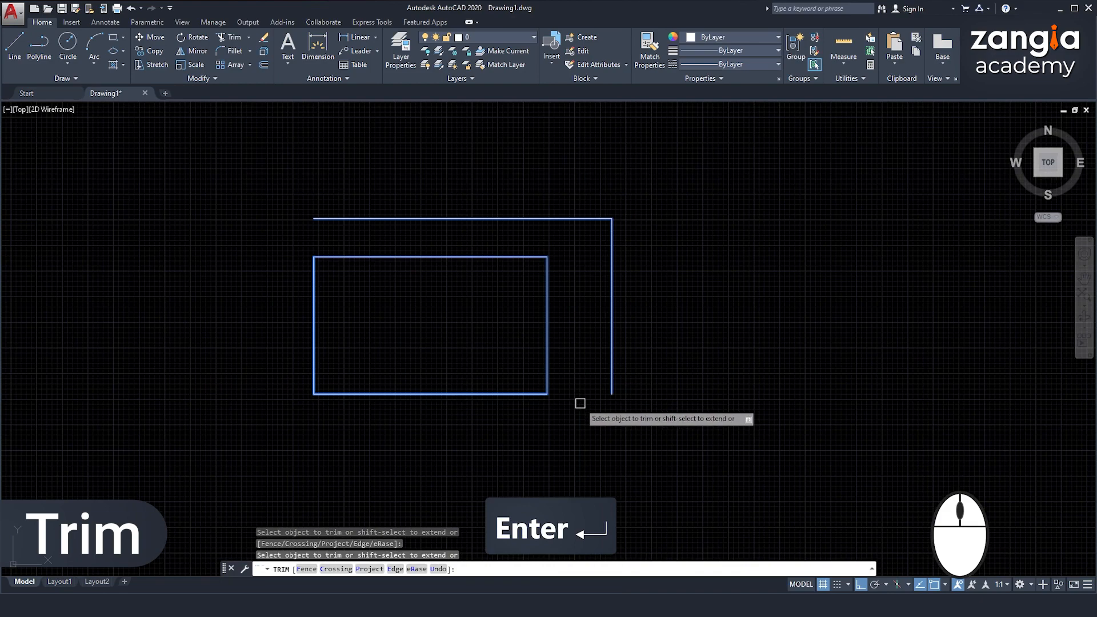
key("Return")
scroll(579, 398, "down", 5)
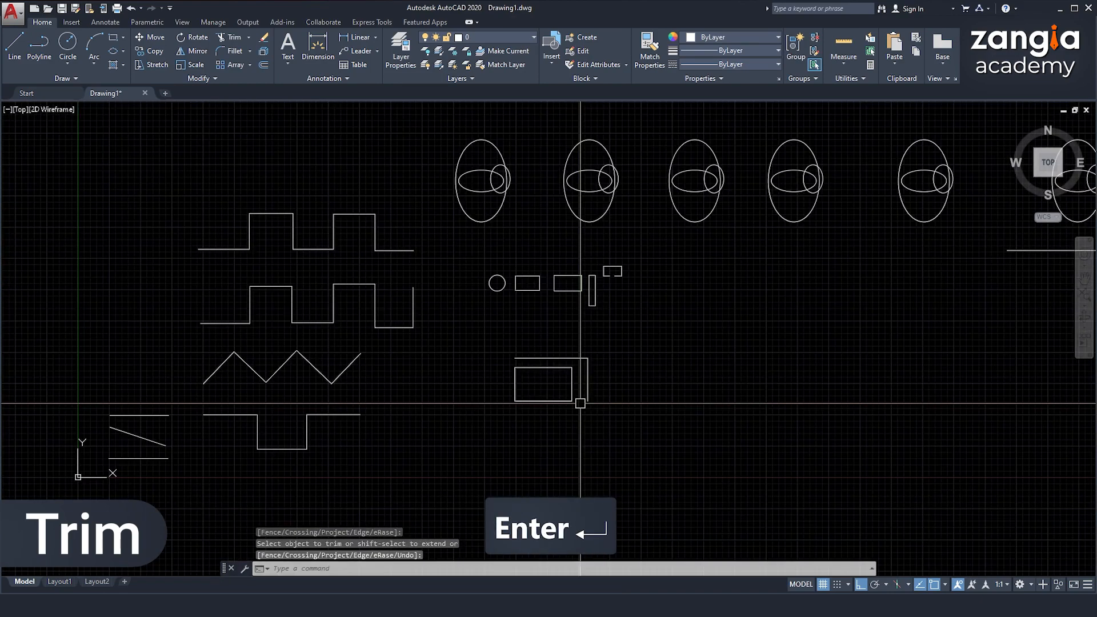
key("Escape")
scroll(605, 394, "up", 2)
key("Escape")
scroll(567, 407, "up", 4)
scroll(585, 309, "down", 2)
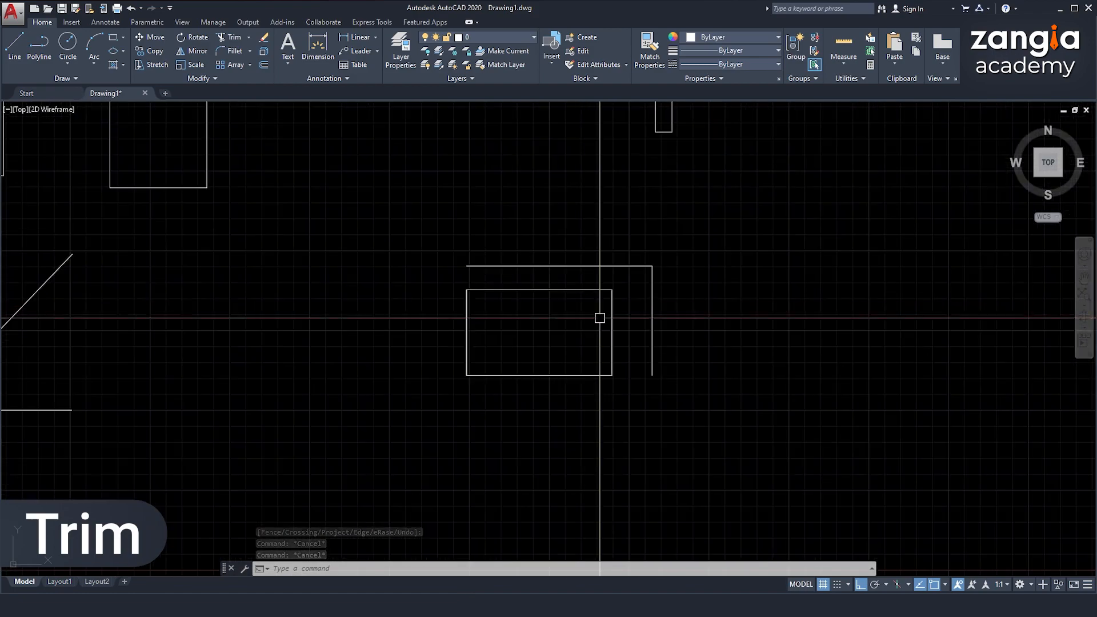
- Examine the upper stepped outline by selecting its individual line segments one at a time
key("Escape")
scroll(502, 332, "down", 3)
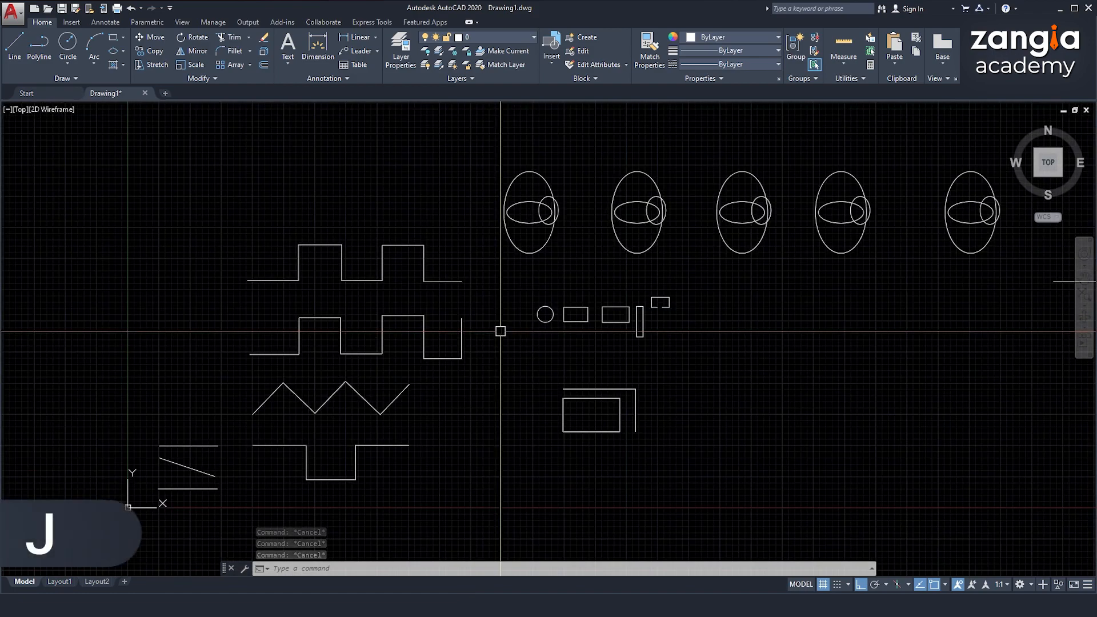
scroll(444, 311, "up", 2)
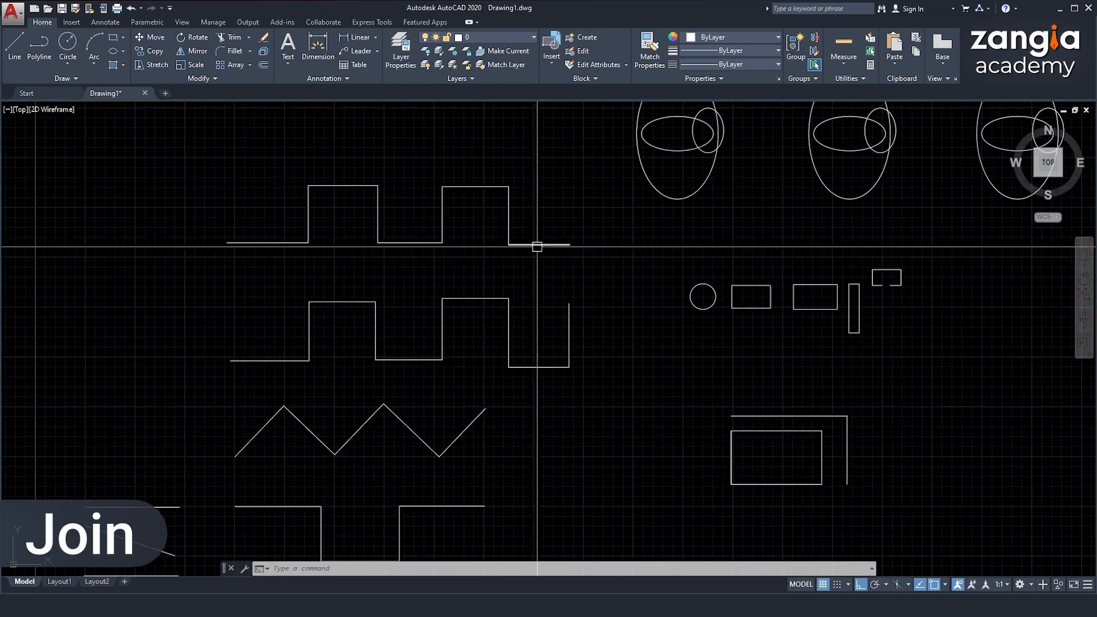
scroll(437, 230, "up", 2)
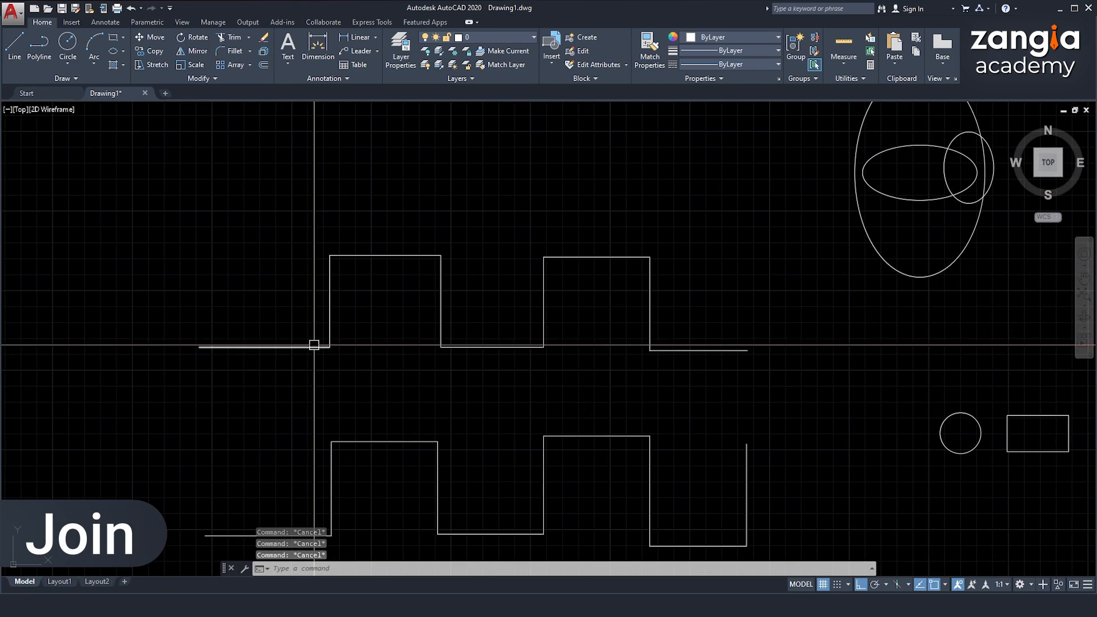
left_click(315, 346)
key("Escape")
left_click(331, 306)
key("Escape")
left_click(440, 293)
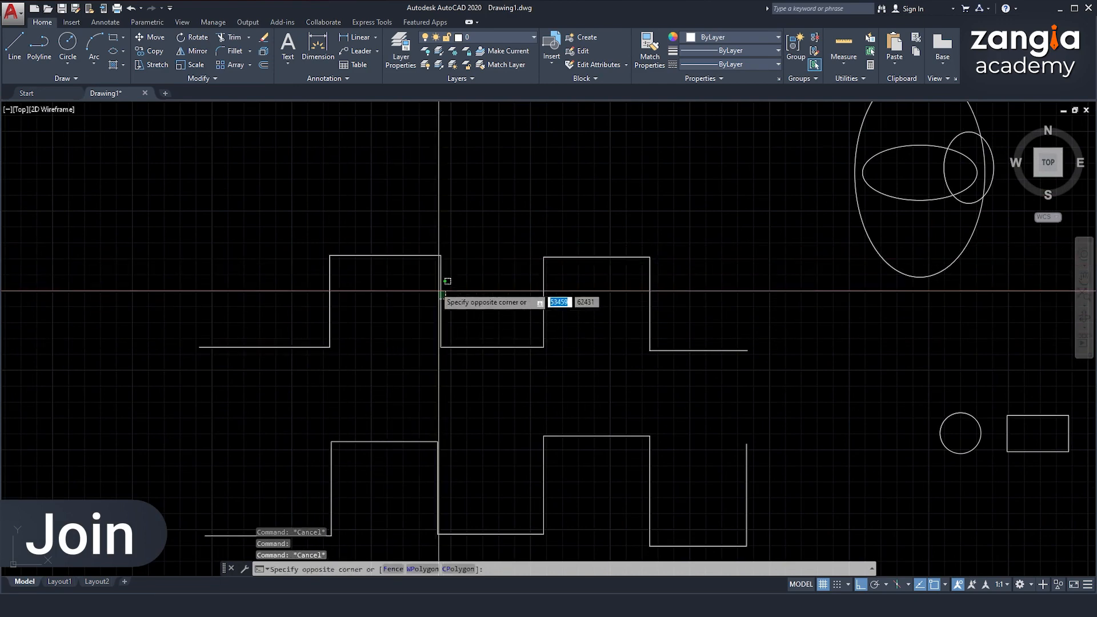
left_click(432, 287)
key("Escape")
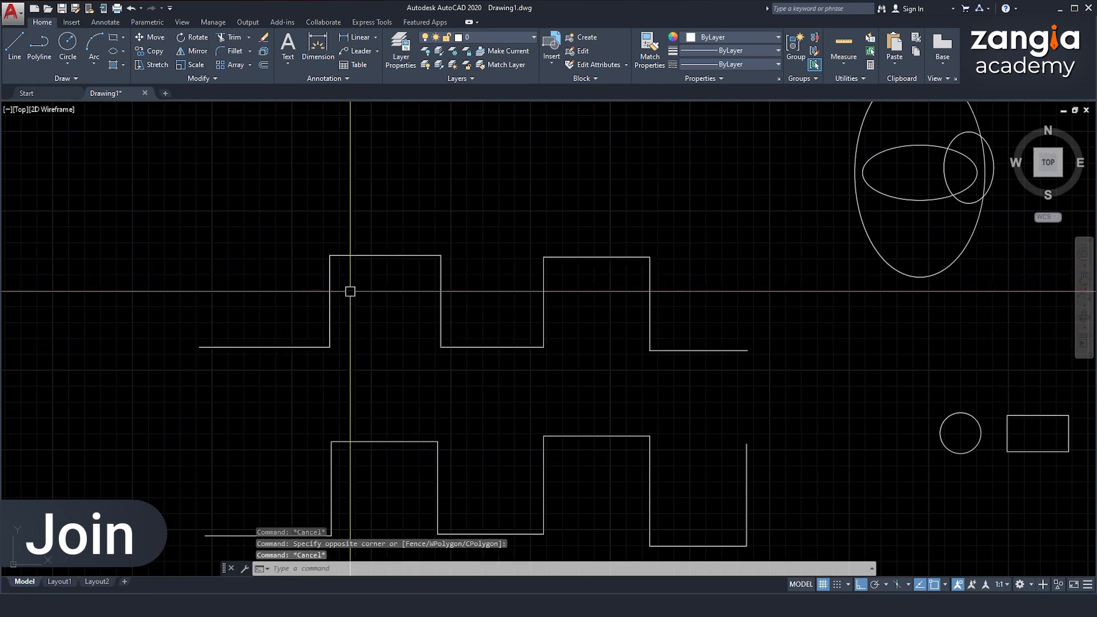
- Join all the line segments of the upper stepped outline into a single polyline
left_click(169, 218)
left_click(801, 391)
type("J")
key("Return")
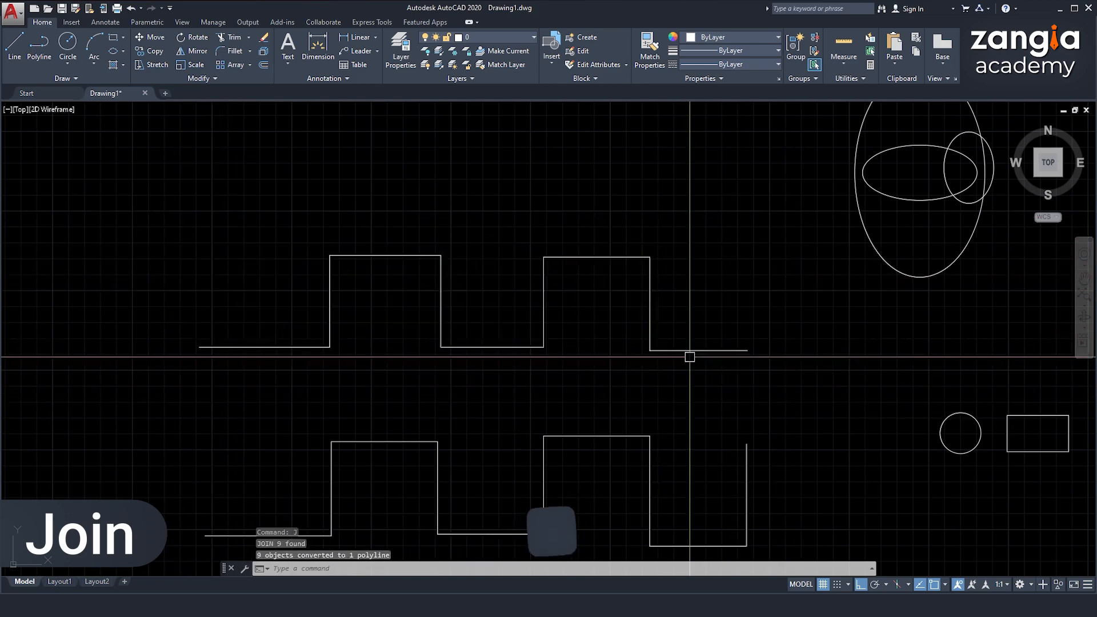
- Examine how the joined upper stepped outline selects compared with the stepped outline below it
left_click(674, 351)
scroll(663, 330, "down", 3)
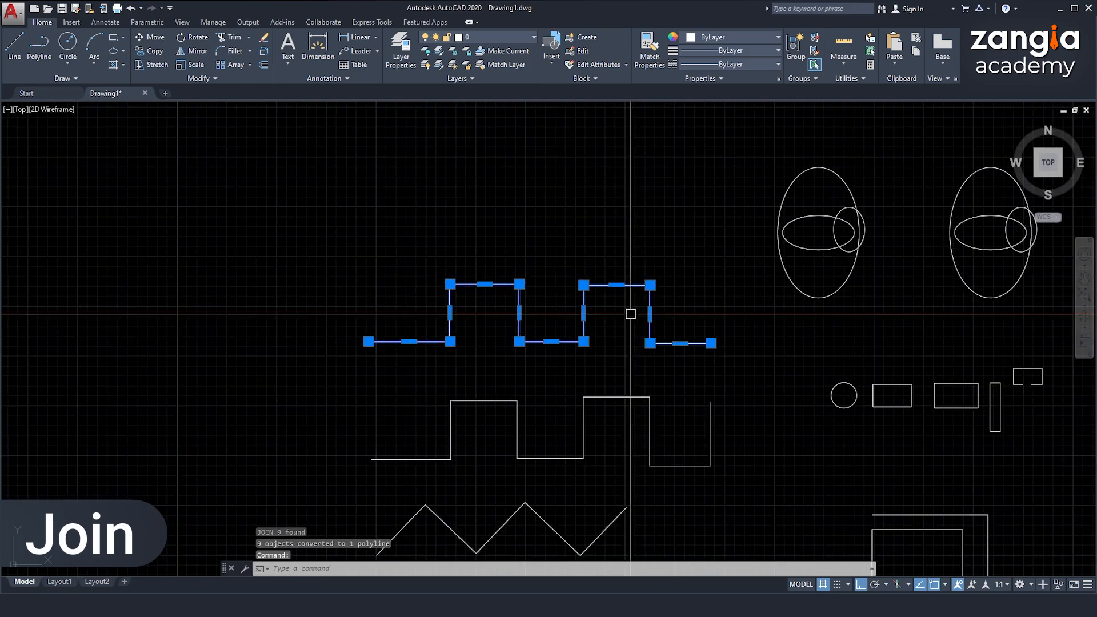
key("Escape")
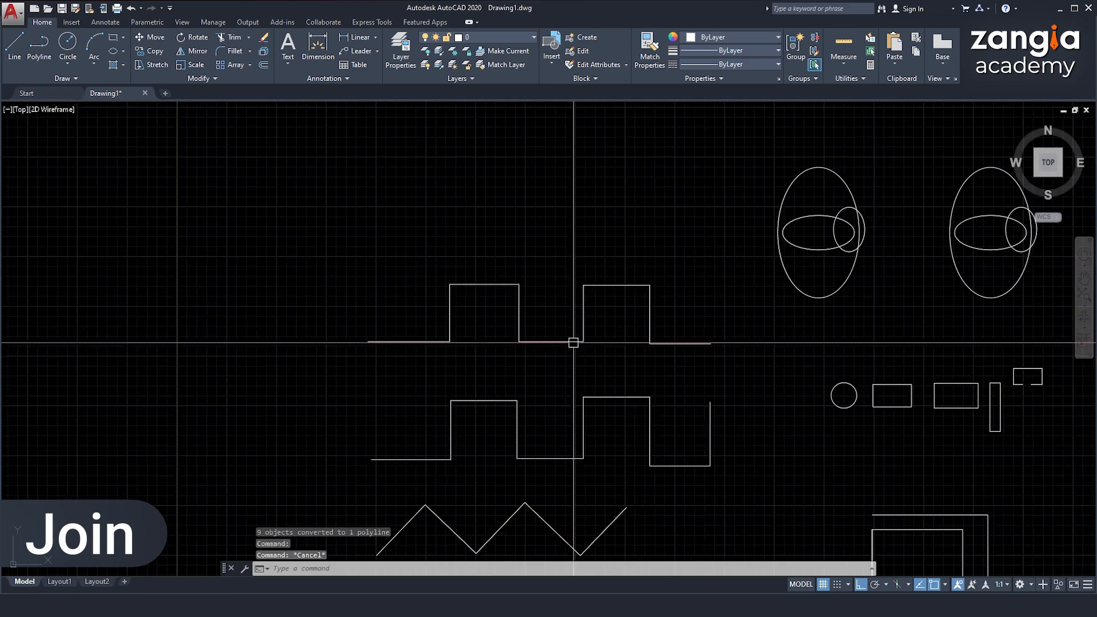
left_click(583, 398)
key("Escape")
left_click(601, 279)
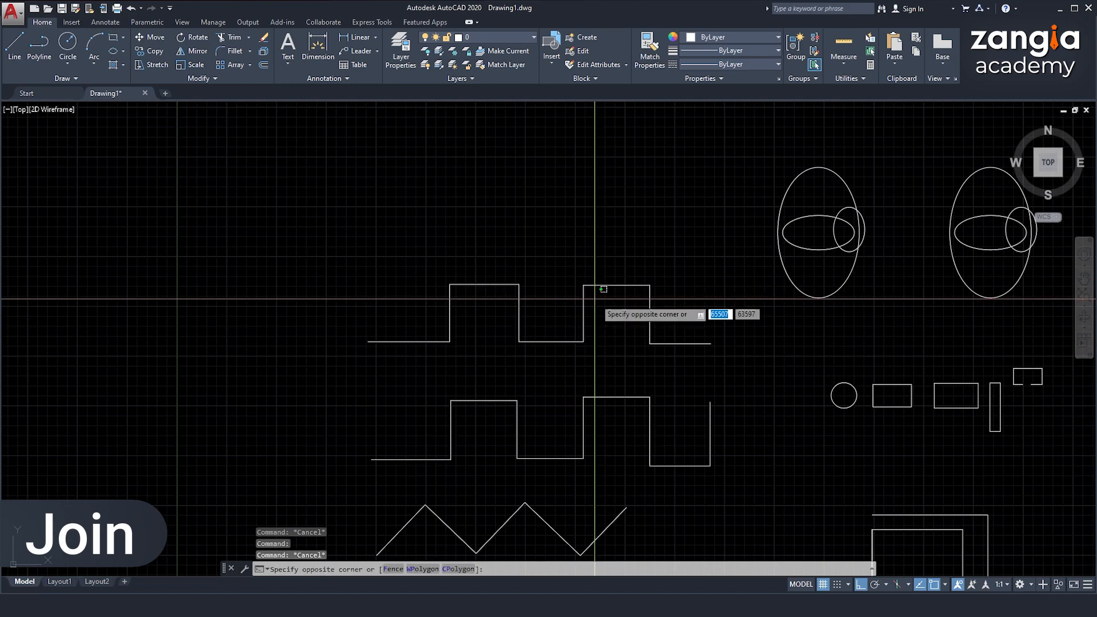
key("Escape")
left_click(587, 285)
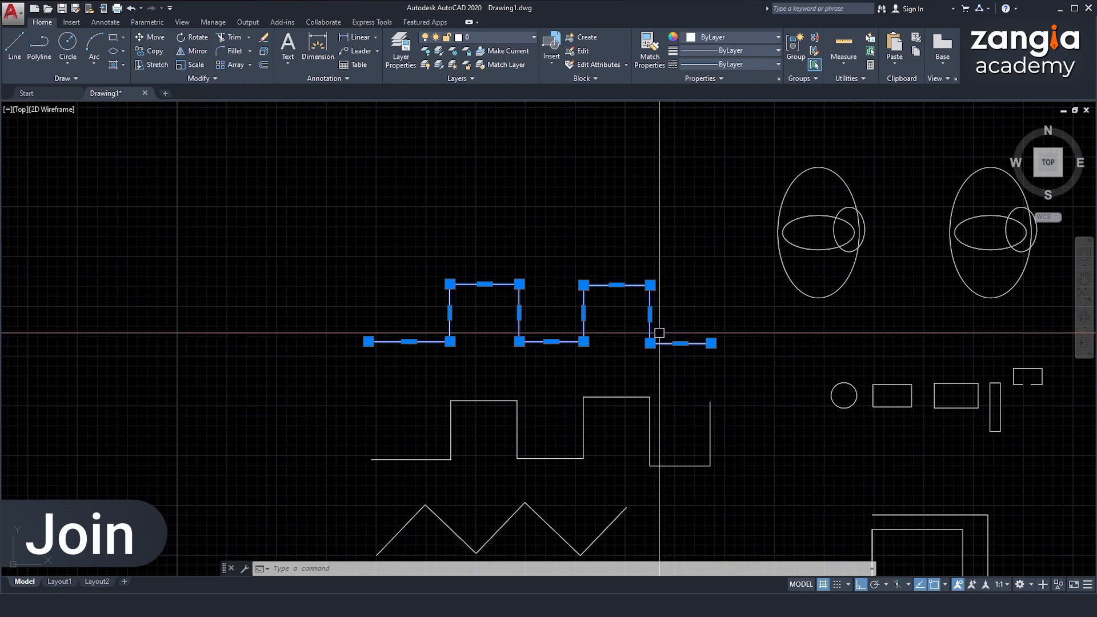
scroll(636, 294, "up", 2)
scroll(599, 315, "down", 2)
scroll(599, 314, "down", 2)
key("Escape")
- Explode the rectangle immediately beside the small circle into separate lines
middle_click_drag(547, 414, 396, 360)
scroll(621, 324, "up", 3)
key("Escape")
key("Escape")
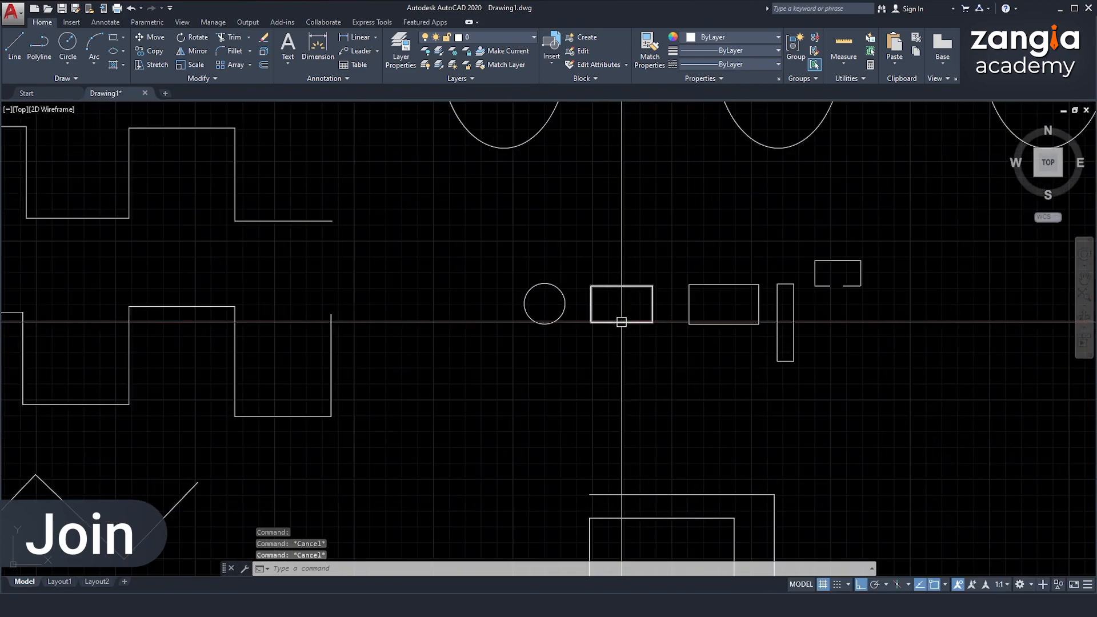
scroll(622, 323, "up", 7)
left_click(612, 355)
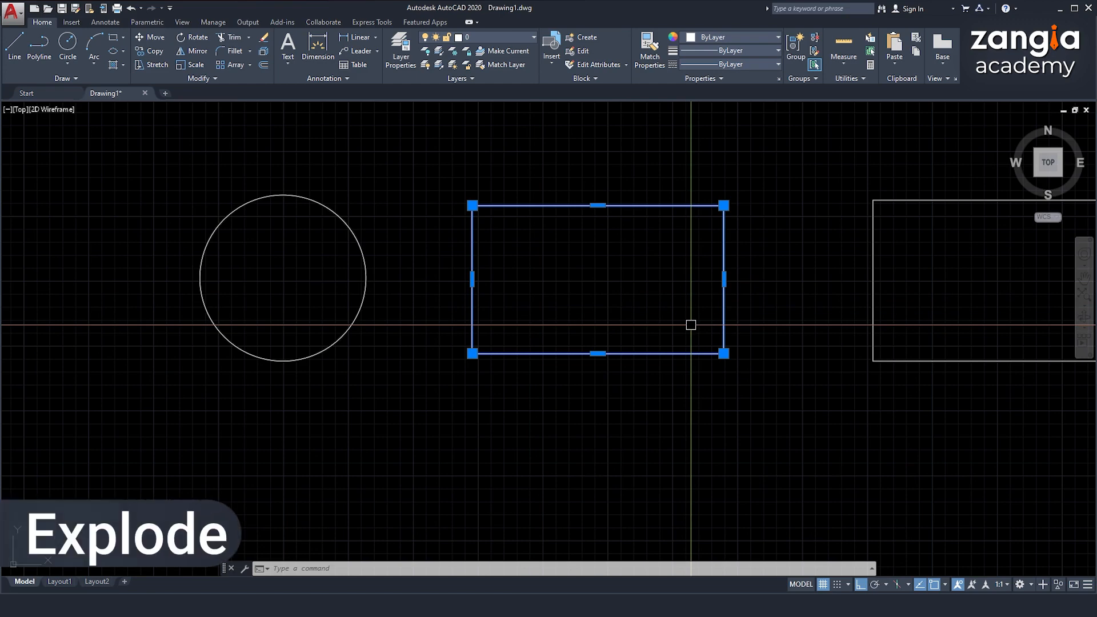
type("EXPL")
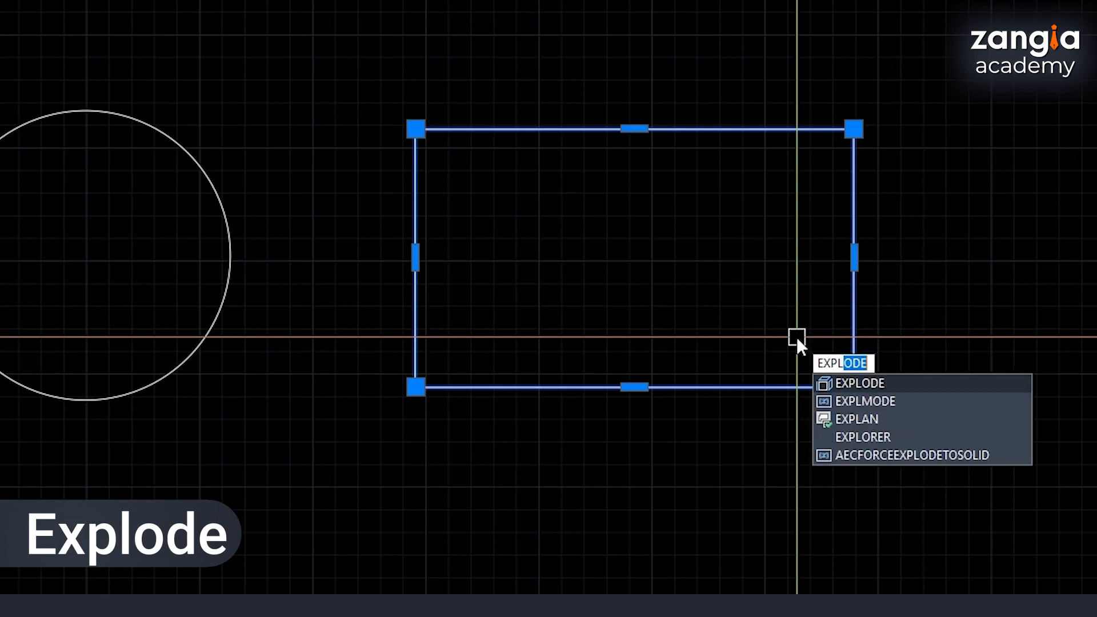
type("OD")
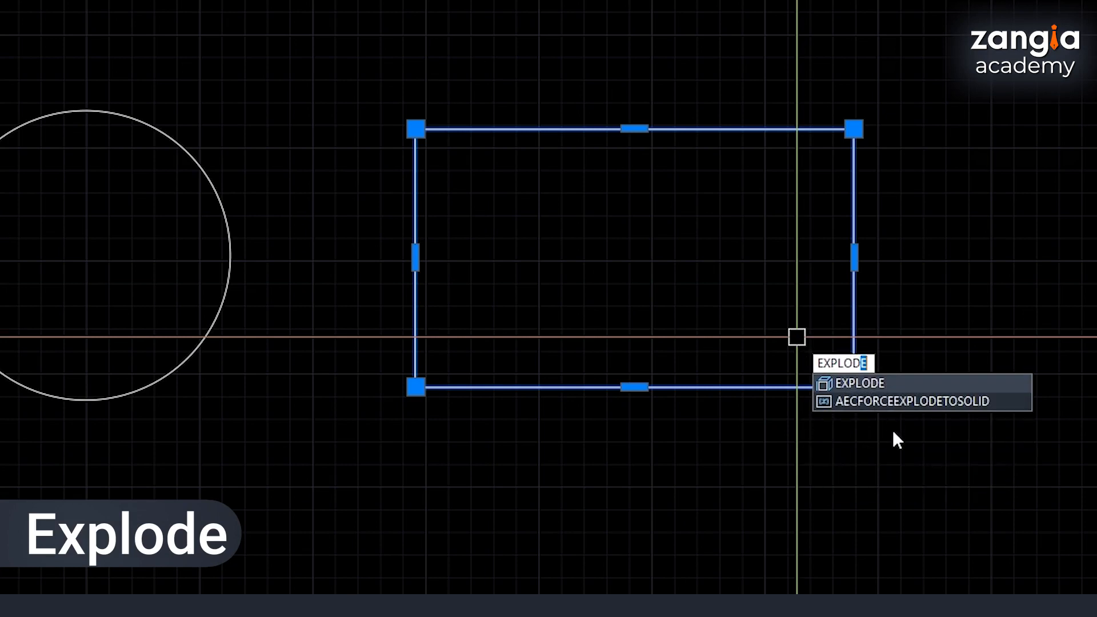
left_click(867, 382)
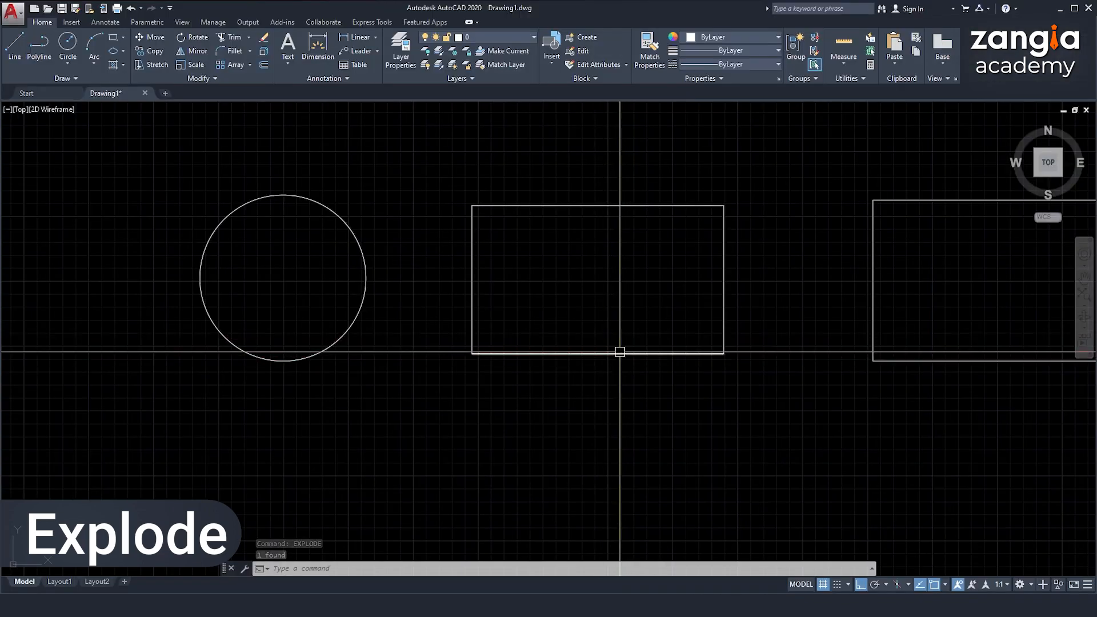
- Examine the exploded rectangle by selecting each side individually and all four sides together
key("Escape")
left_click(581, 353)
key("Escape")
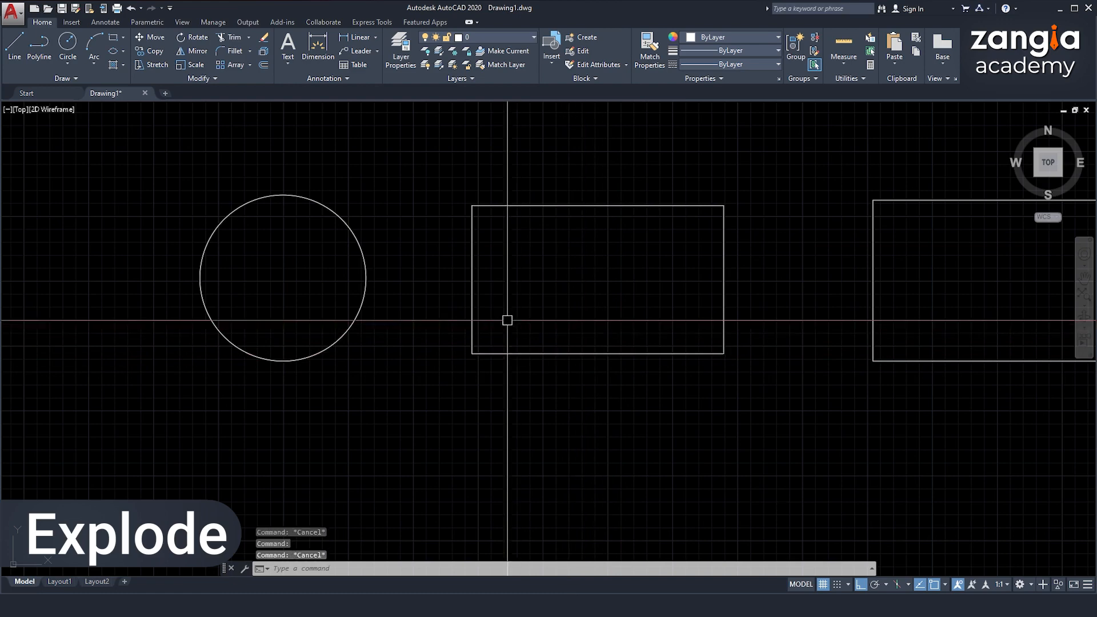
left_click(472, 221)
key("Escape")
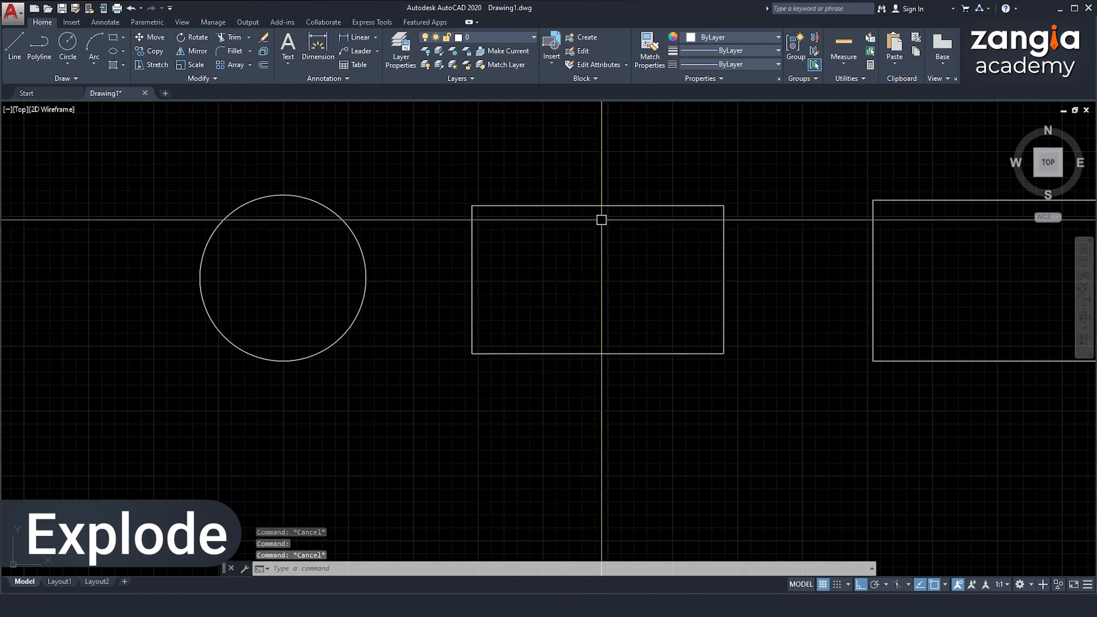
left_click(603, 205)
key("Escape")
left_click(724, 276)
key("Escape")
left_click(677, 353)
key("Escape")
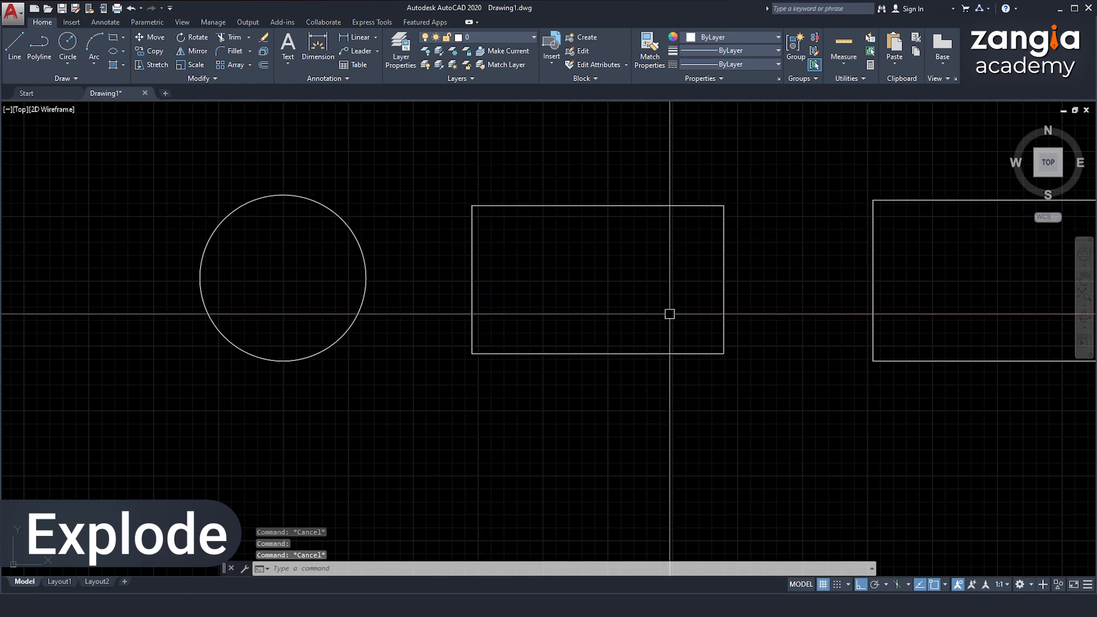
left_click(456, 164)
left_click(755, 394)
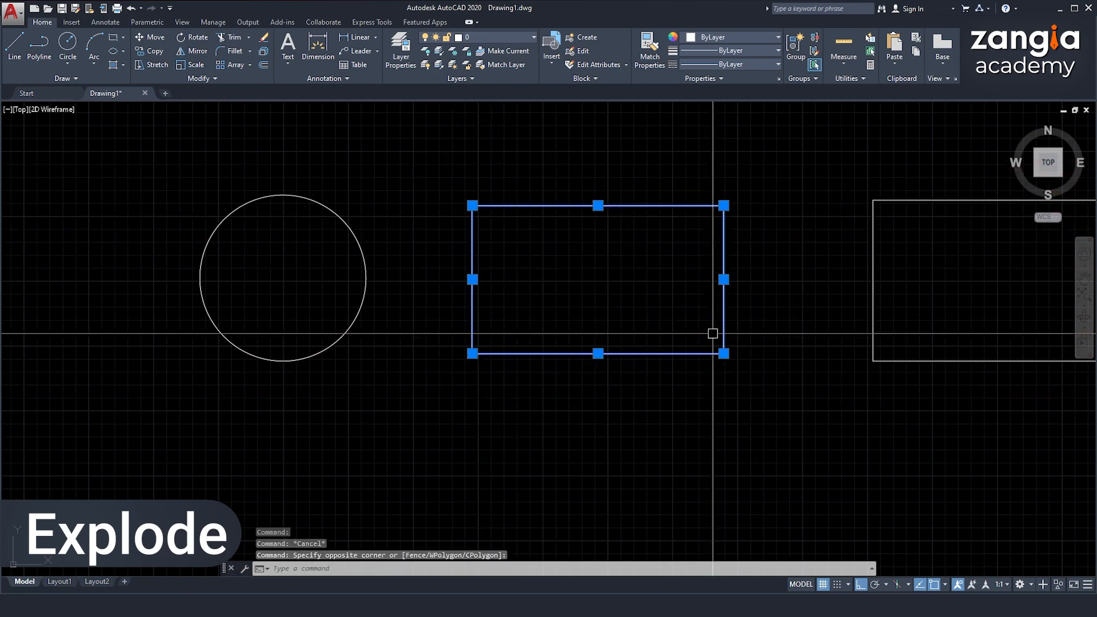
scroll(689, 325, "down", 6)
key("Escape")
key("Escape")
- Compare how the exploded rectangle's sides select against the neighbouring intact rectangle
left_click(681, 316)
left_click(653, 253)
key("Escape")
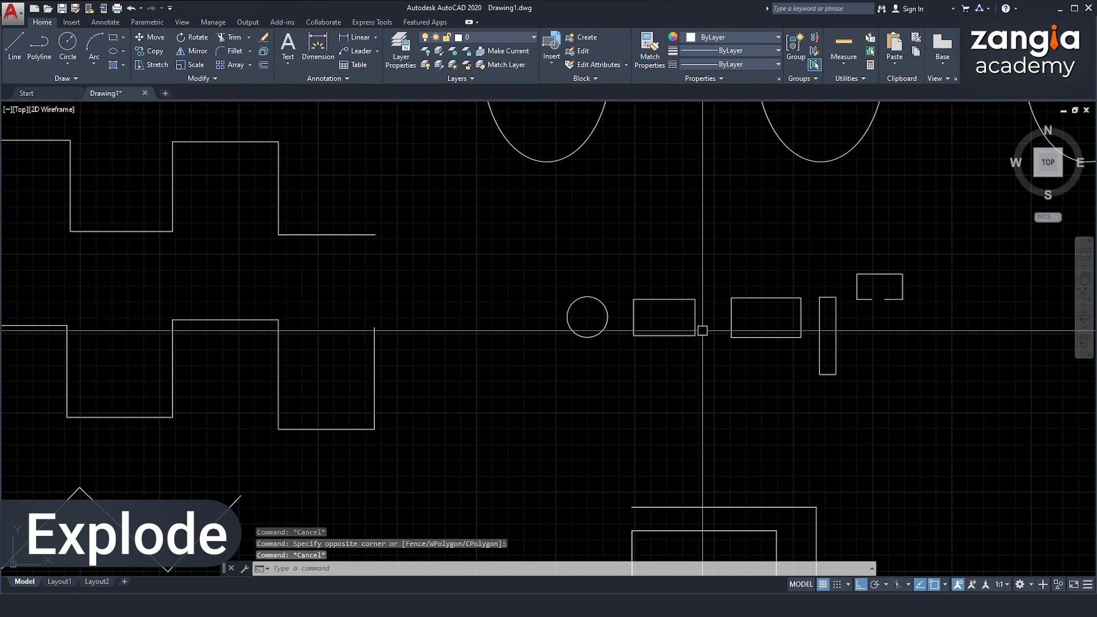
left_click(695, 321)
key("Escape")
left_click(665, 336)
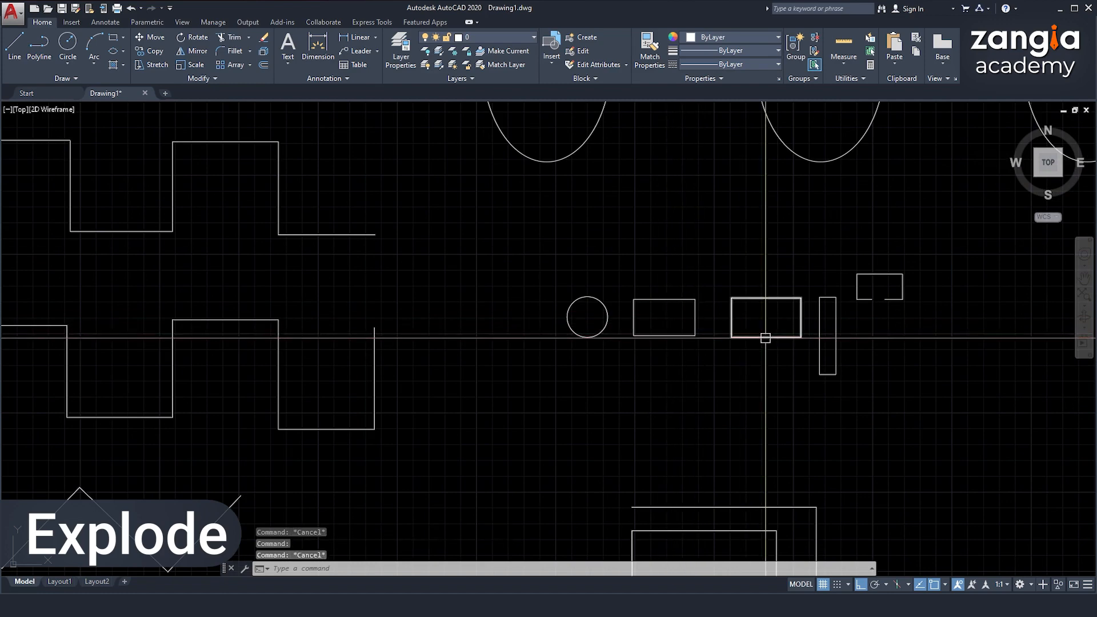
left_click(766, 338)
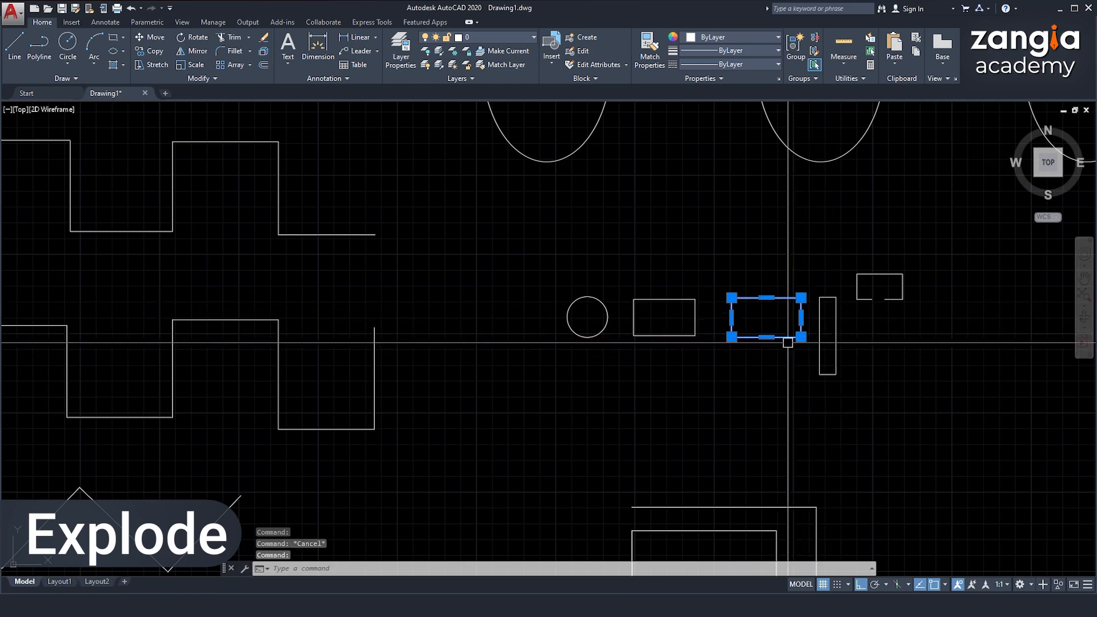
left_click(662, 335)
left_click(667, 293)
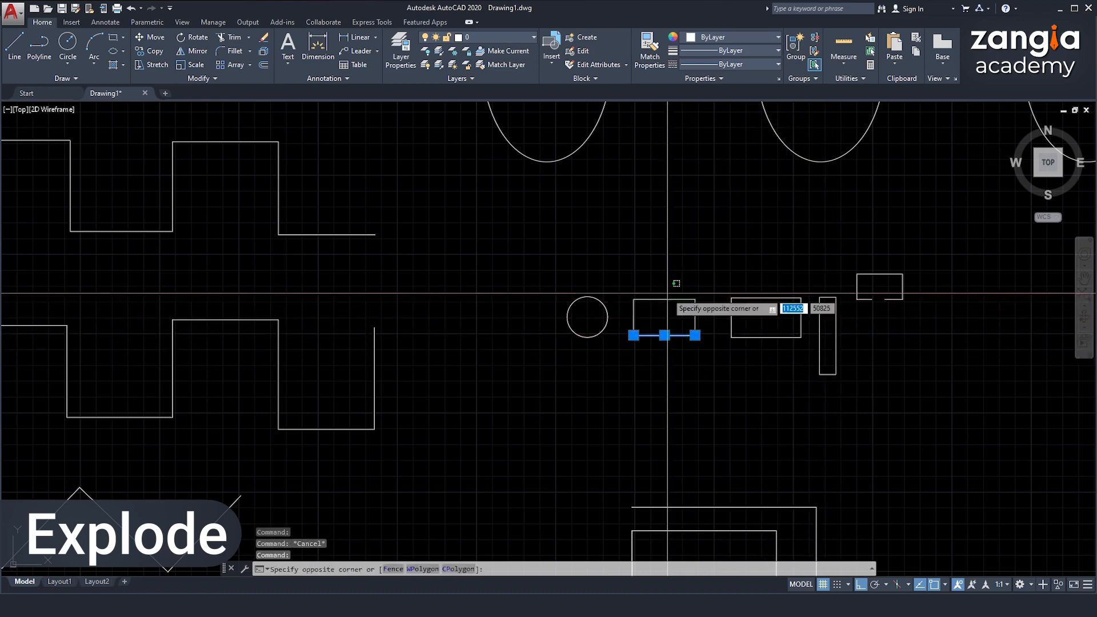
left_click(651, 300)
key("Escape")
- Join the four sides of the exploded rectangle back into one polyline and check its selection
scroll(485, 352, "down", 4)
scroll(485, 352, "up", 10)
left_click(360, 338)
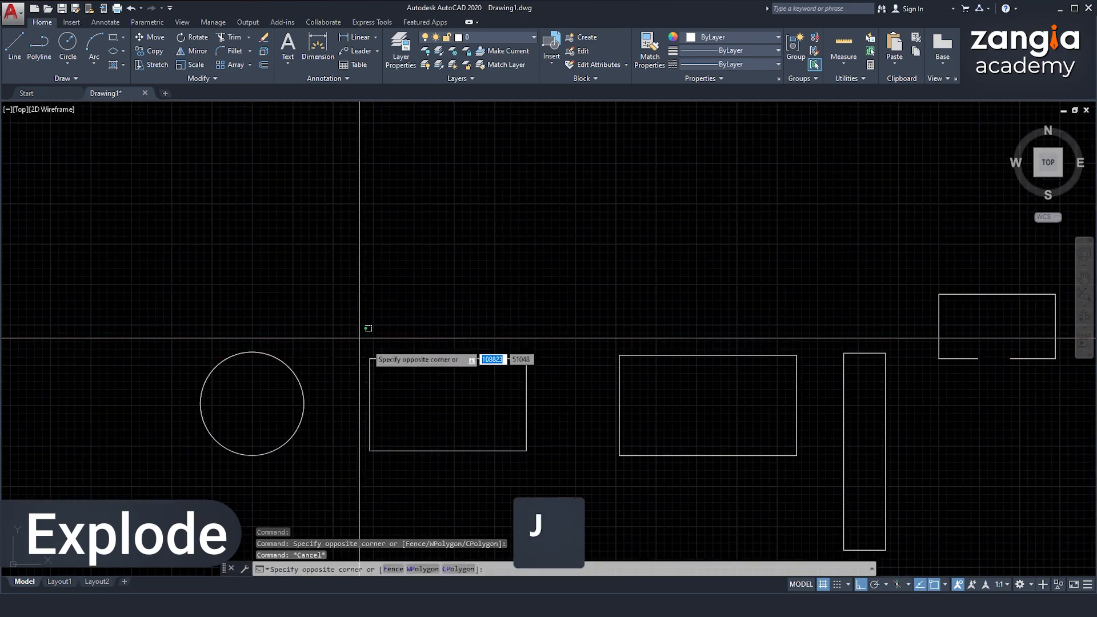
left_click(550, 464)
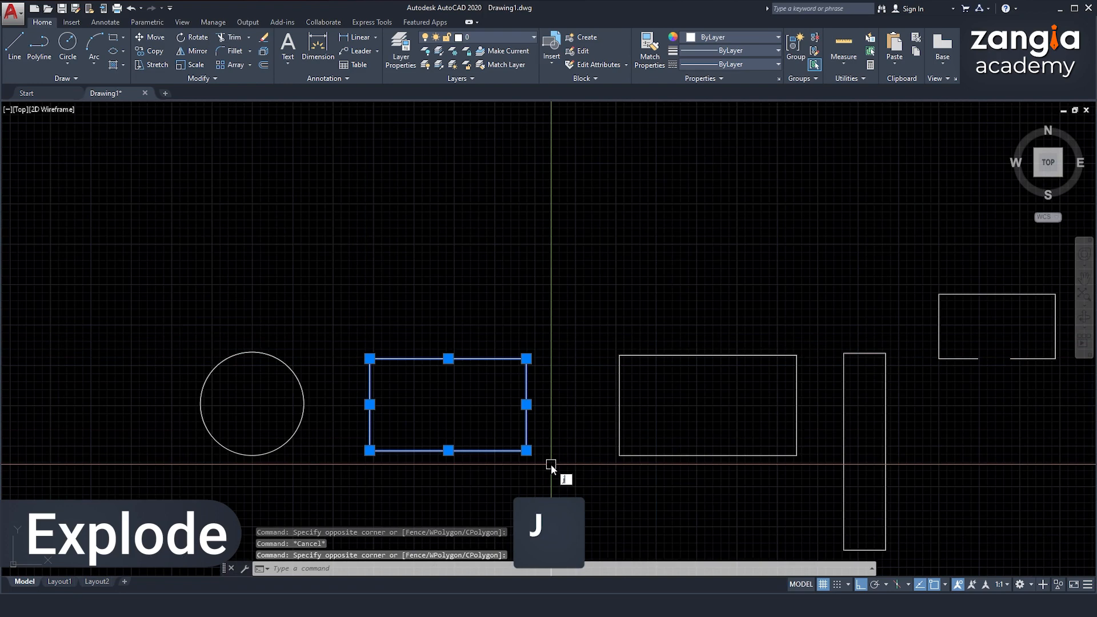
key("space")
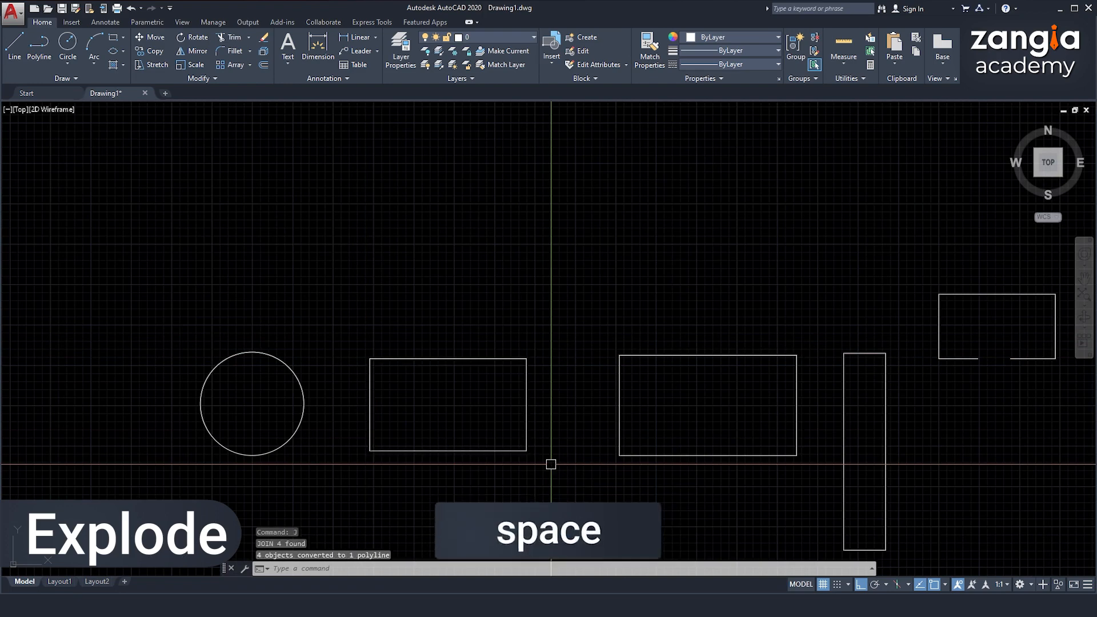
key("Escape")
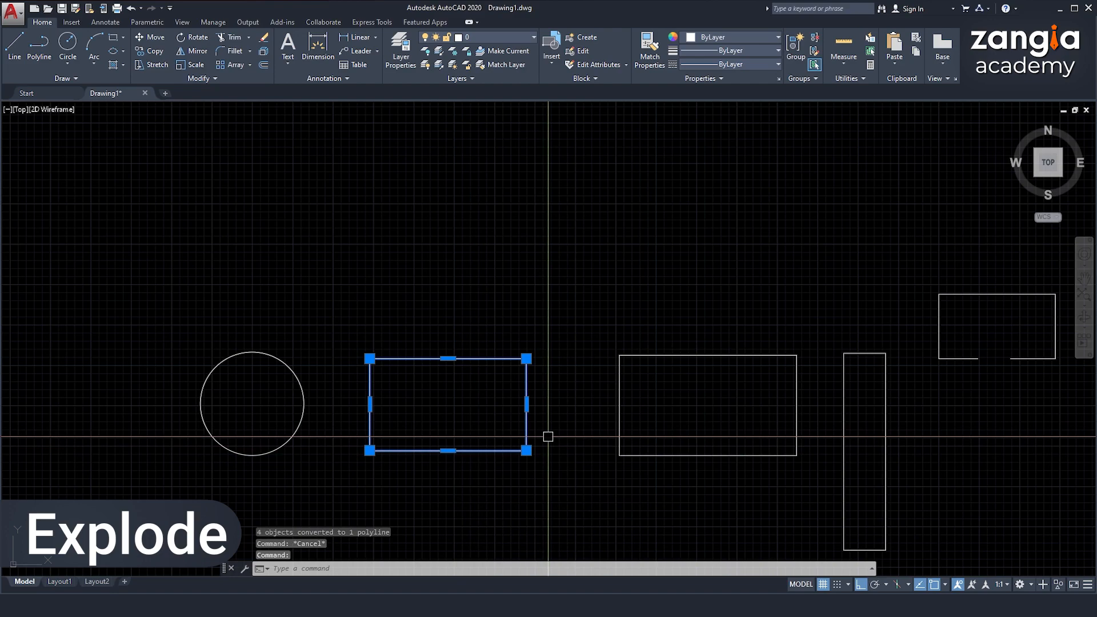
scroll(548, 437, "down", 2)
middle_click_drag(599, 441, 537, 364)
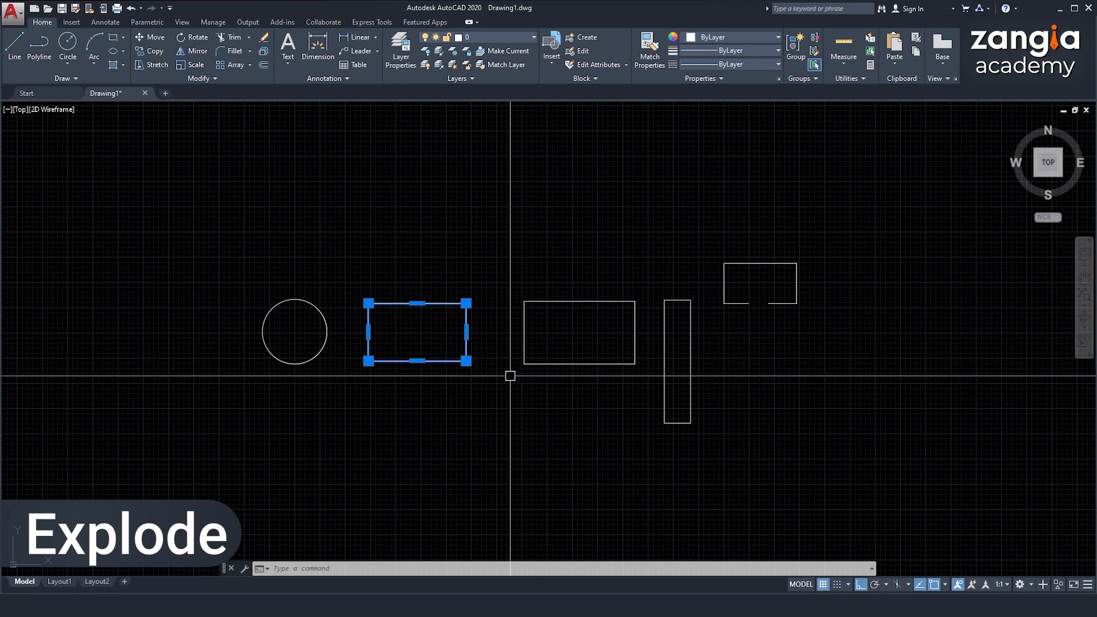
key("Escape")
scroll(481, 366, "down", 4)
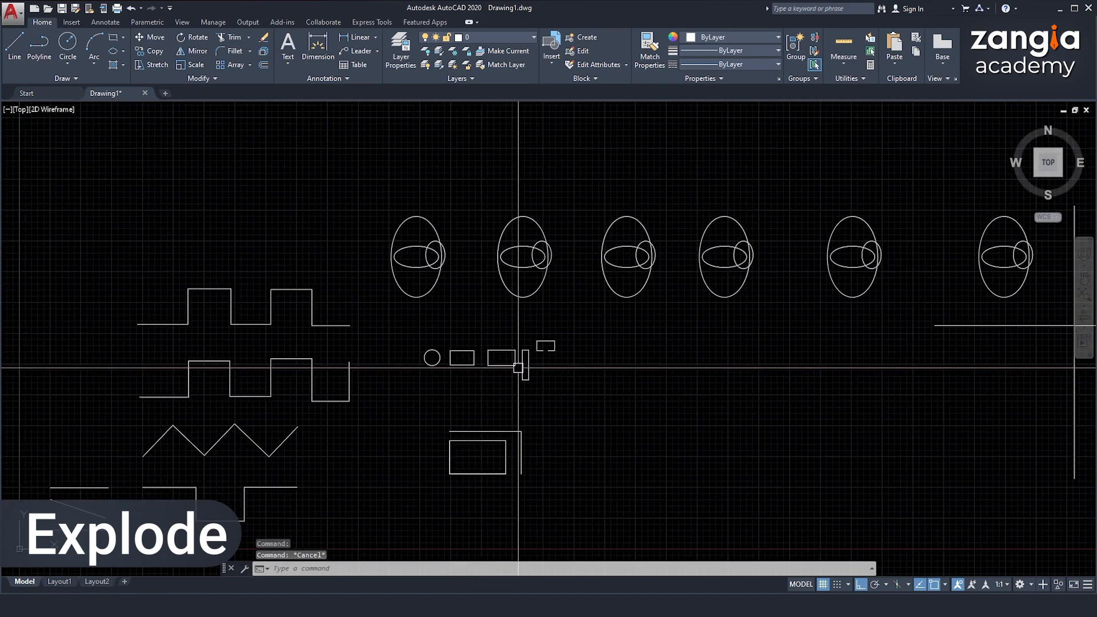
middle_click_drag(524, 443, 685, 321)
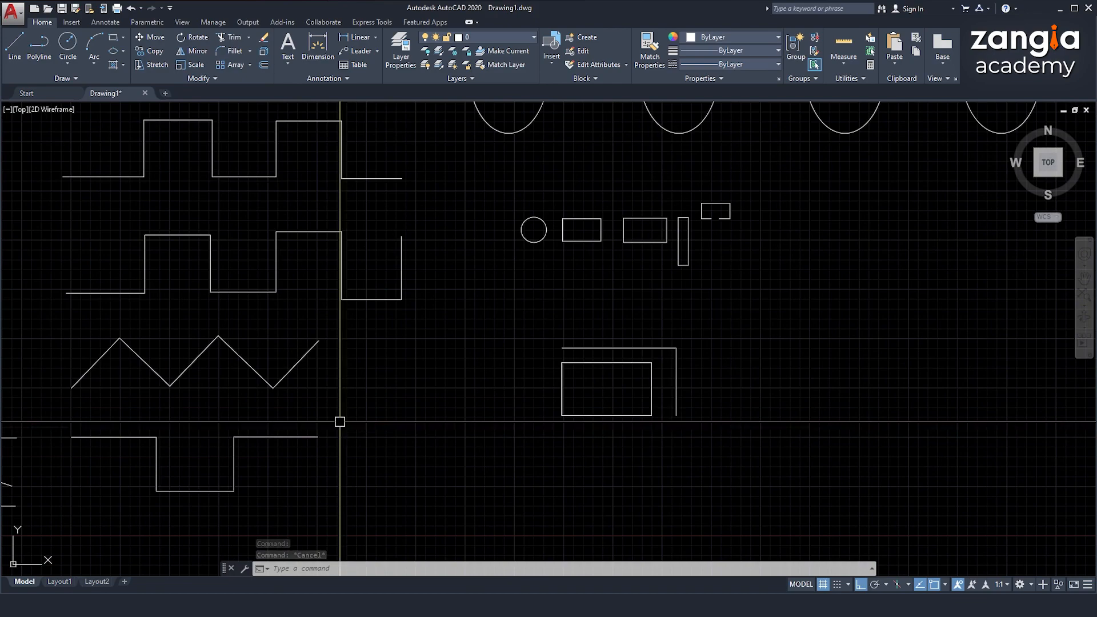
middle_click_drag(389, 374, 608, 372)
scroll(517, 355, "up", 5)
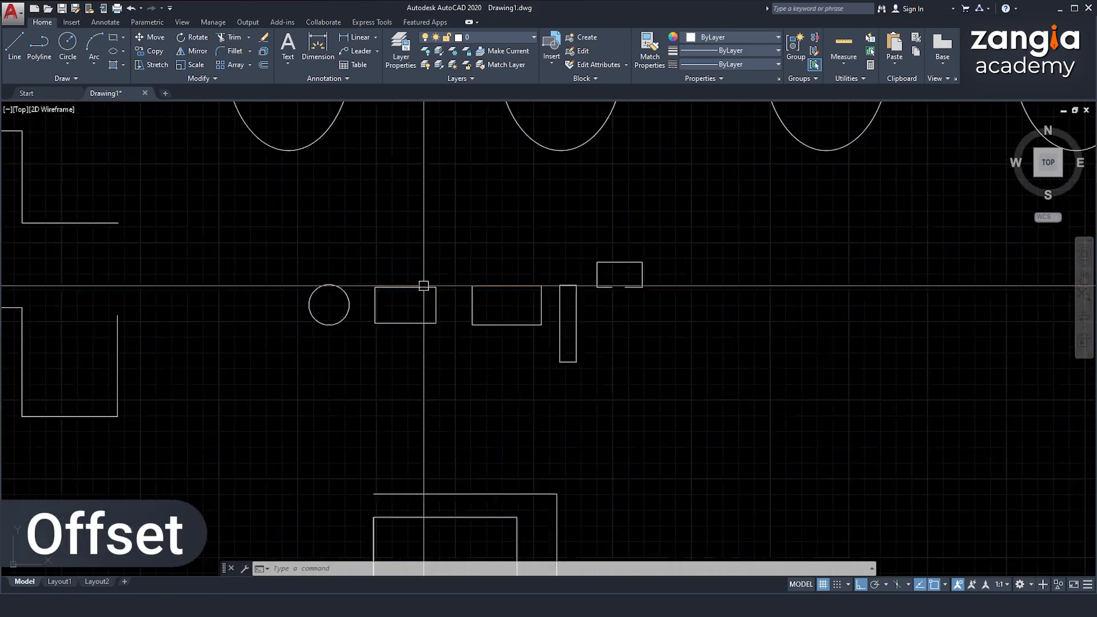
left_click(621, 293)
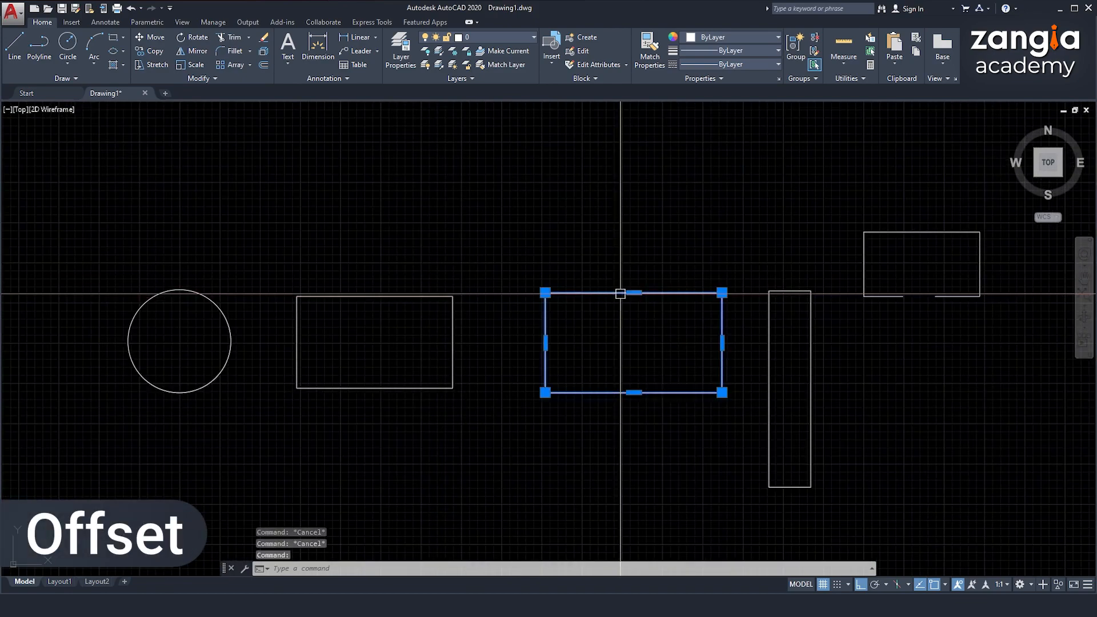
scroll(619, 303, "up", 4)
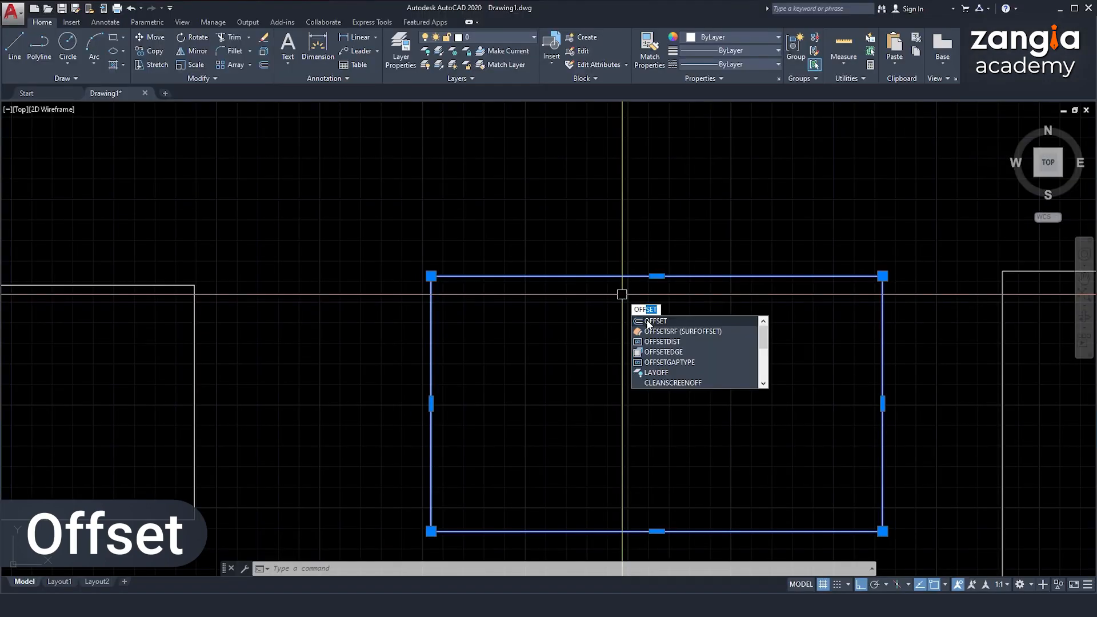
key("Return")
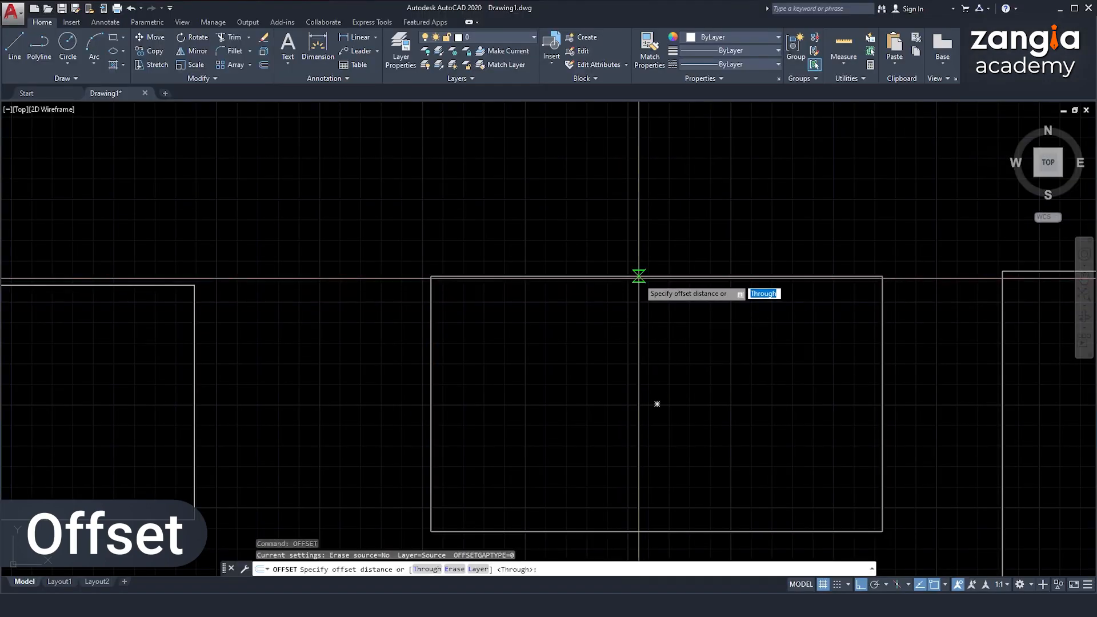
key("Escape")
scroll(624, 298, "down", 3)
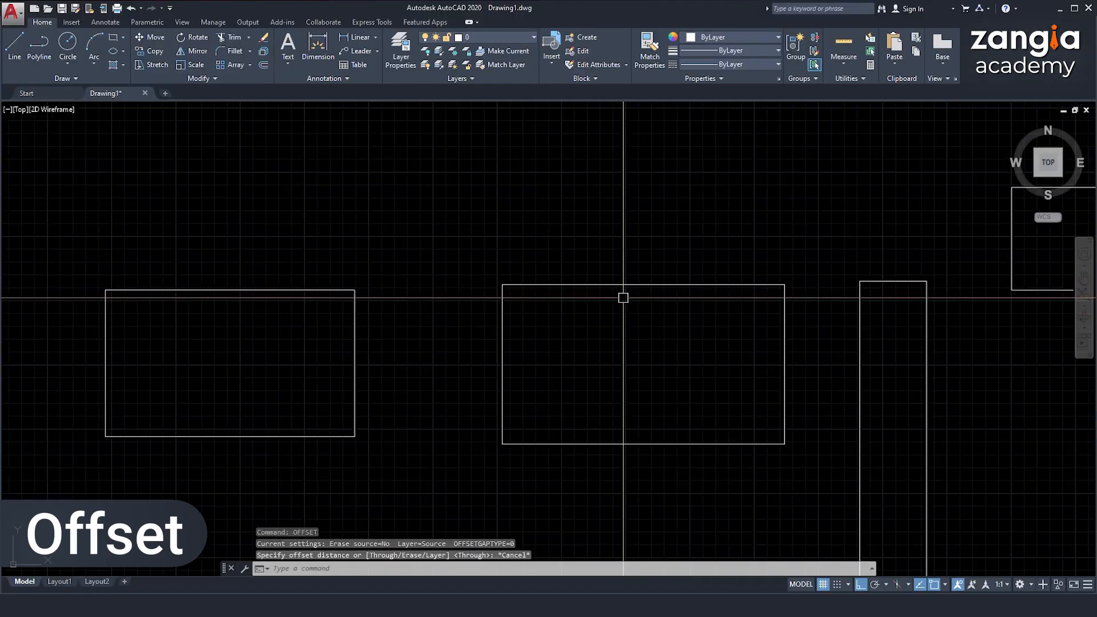
- Offset the rectangle beside the tall narrow rectangle inward by a distance of 500
left_click(484, 251)
left_click(824, 480)
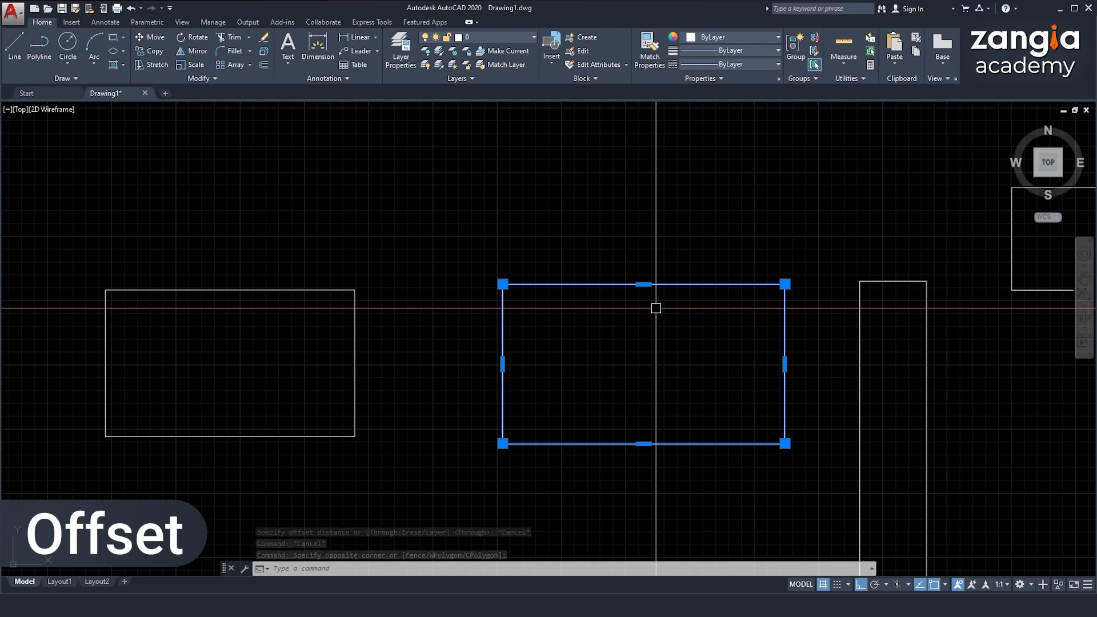
type("of")
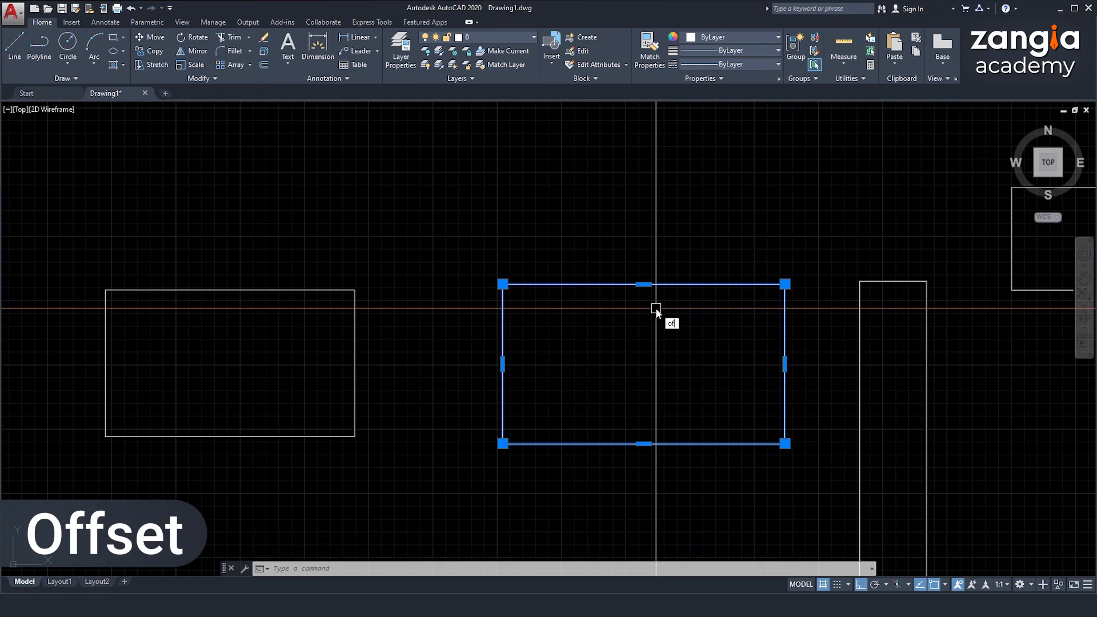
type("f")
key("Return")
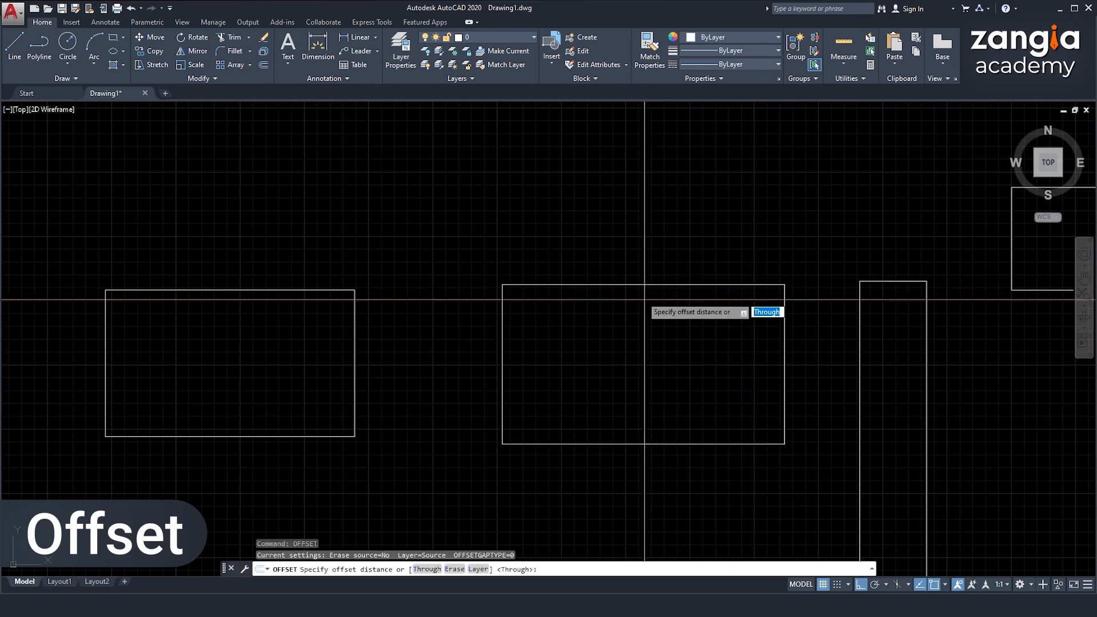
left_click(643, 285)
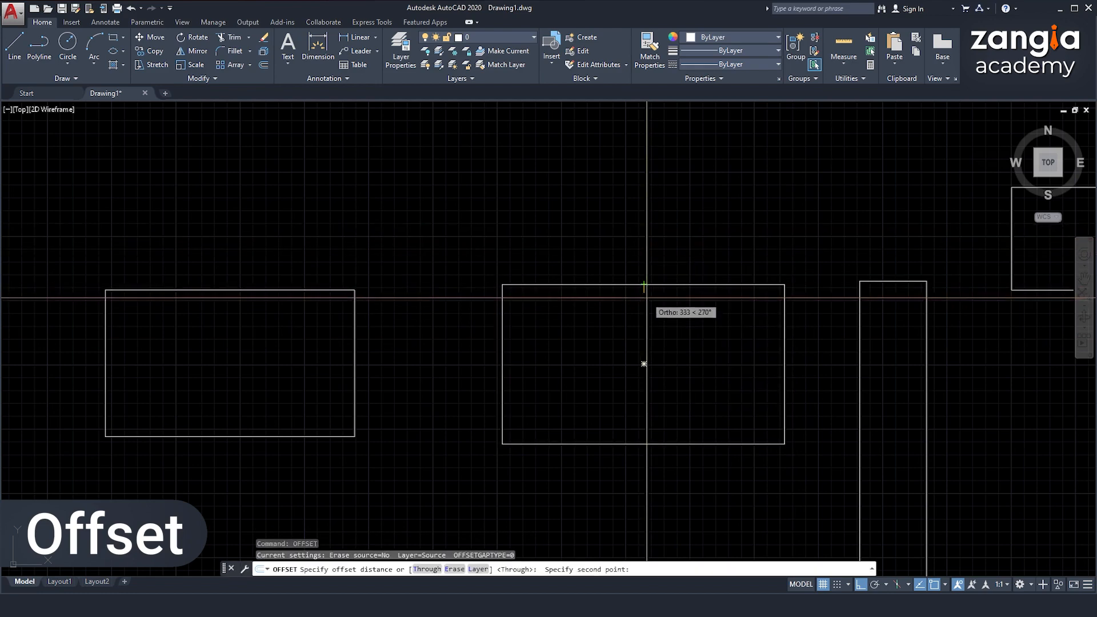
type("500")
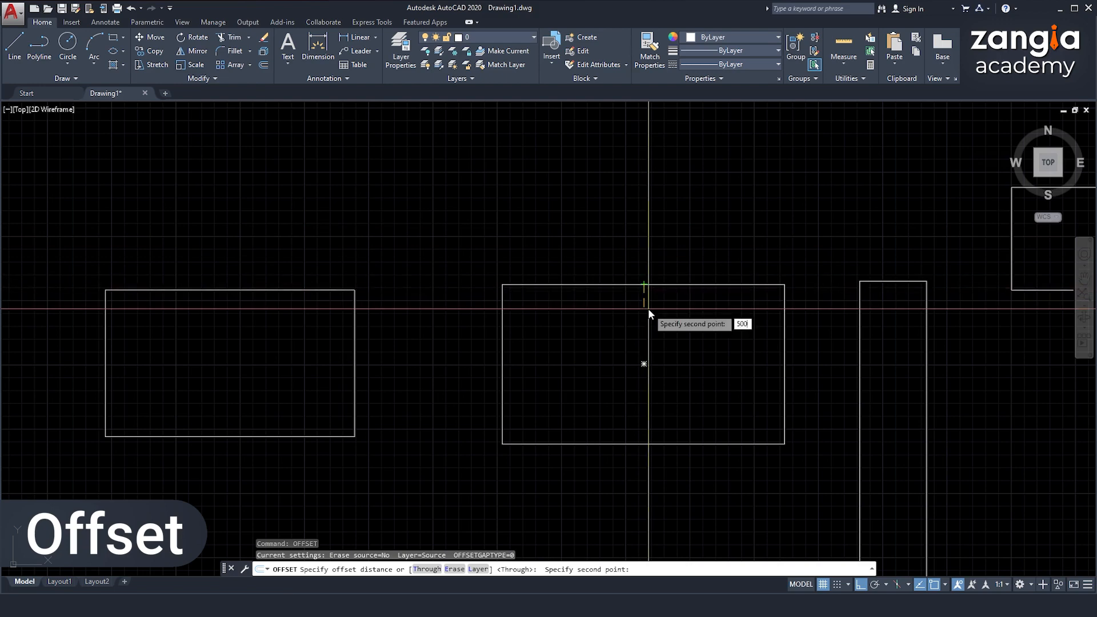
key("Return")
left_click(648, 309)
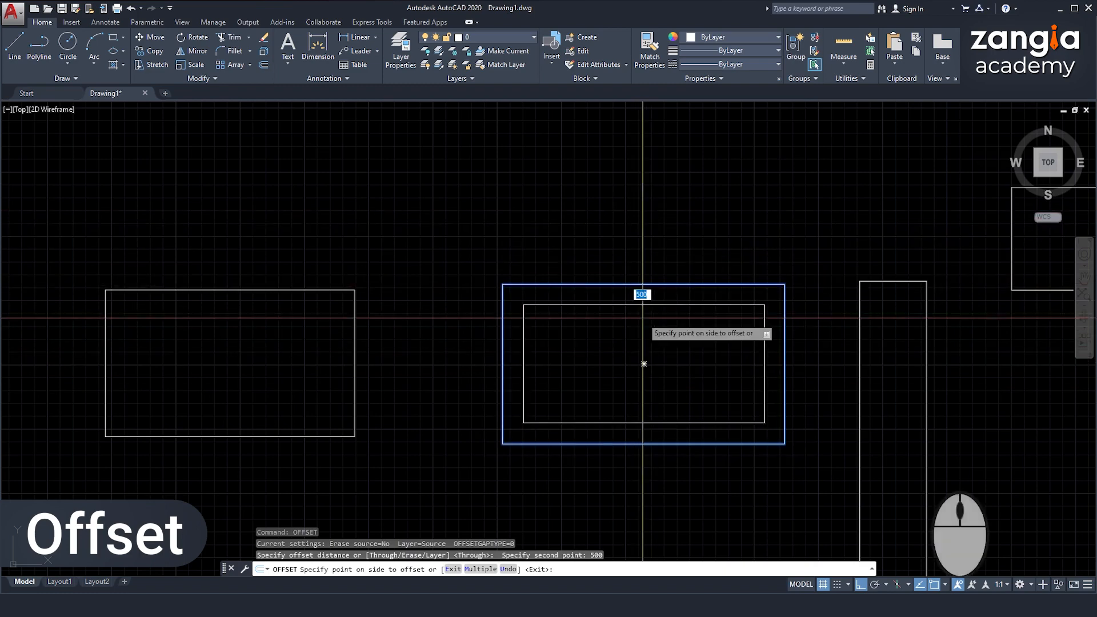
left_click(645, 321)
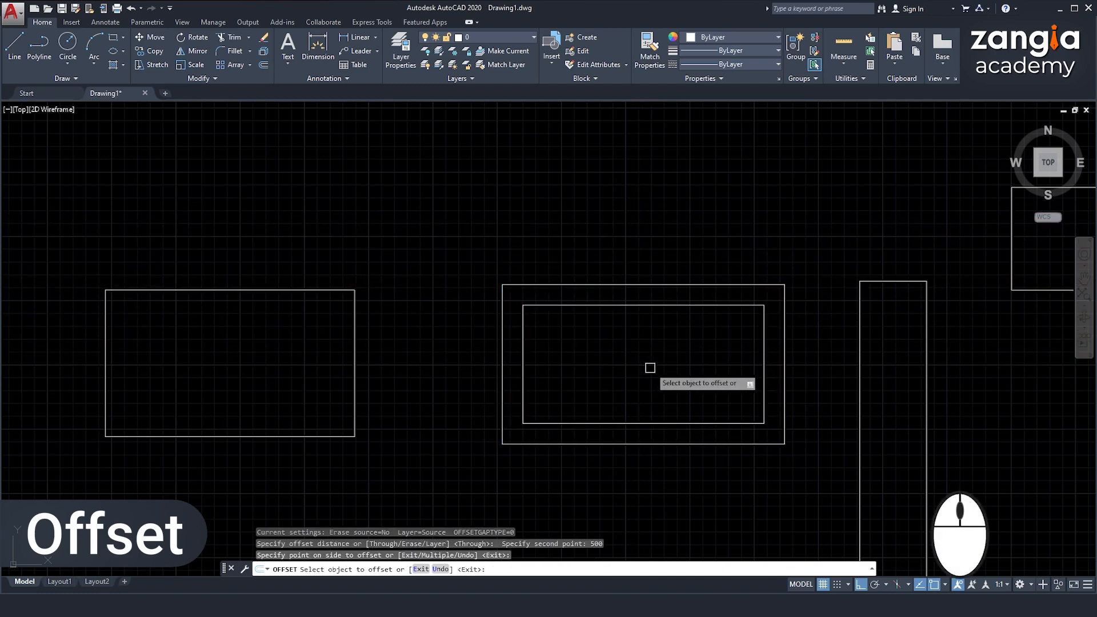
- Offset the innermost rectangle inward at the same distance twice in a row to add two more nested rectangles
middle_click_drag(667, 335, 615, 315)
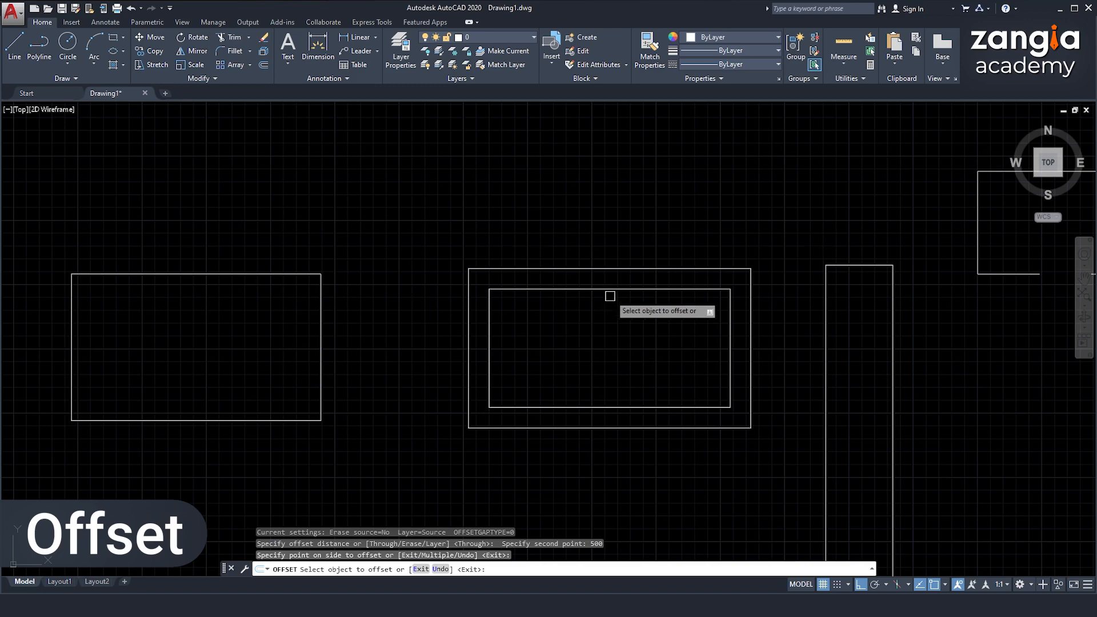
left_click(610, 291)
left_click(612, 340)
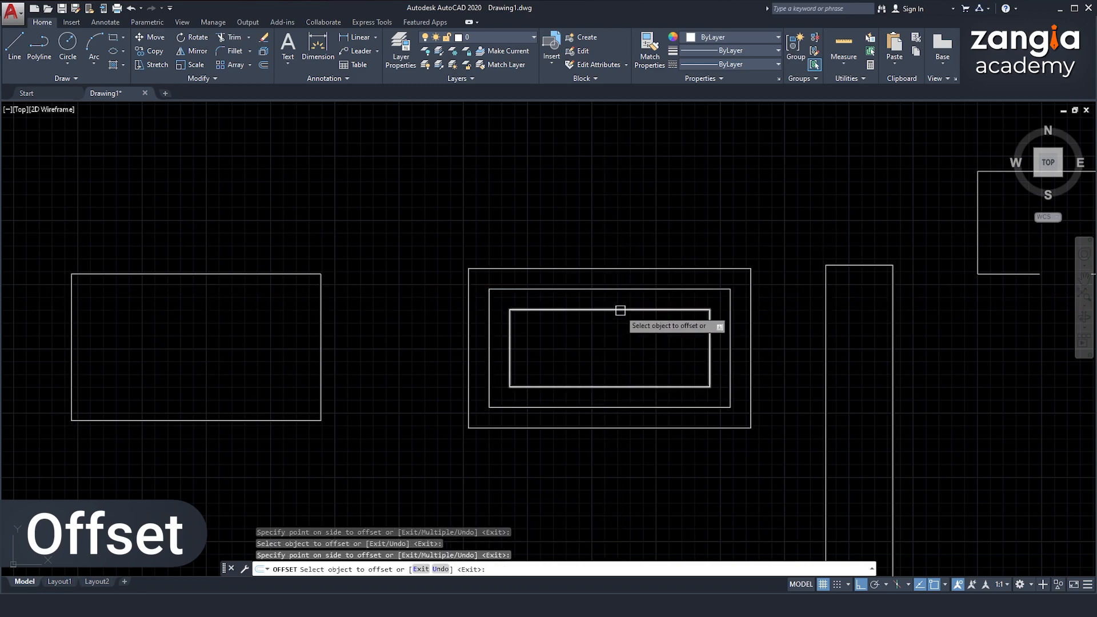
left_click(627, 309)
left_click(609, 346)
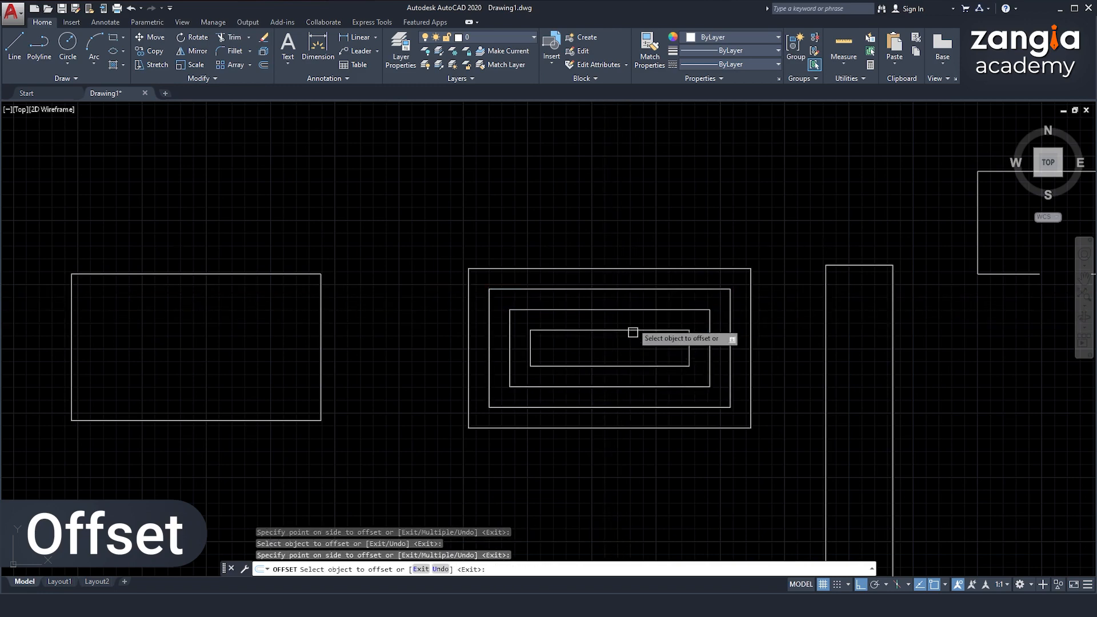
- Offset the original outermost rectangle outward at the same distance and finish the Offset command
left_click(633, 268)
left_click(632, 242)
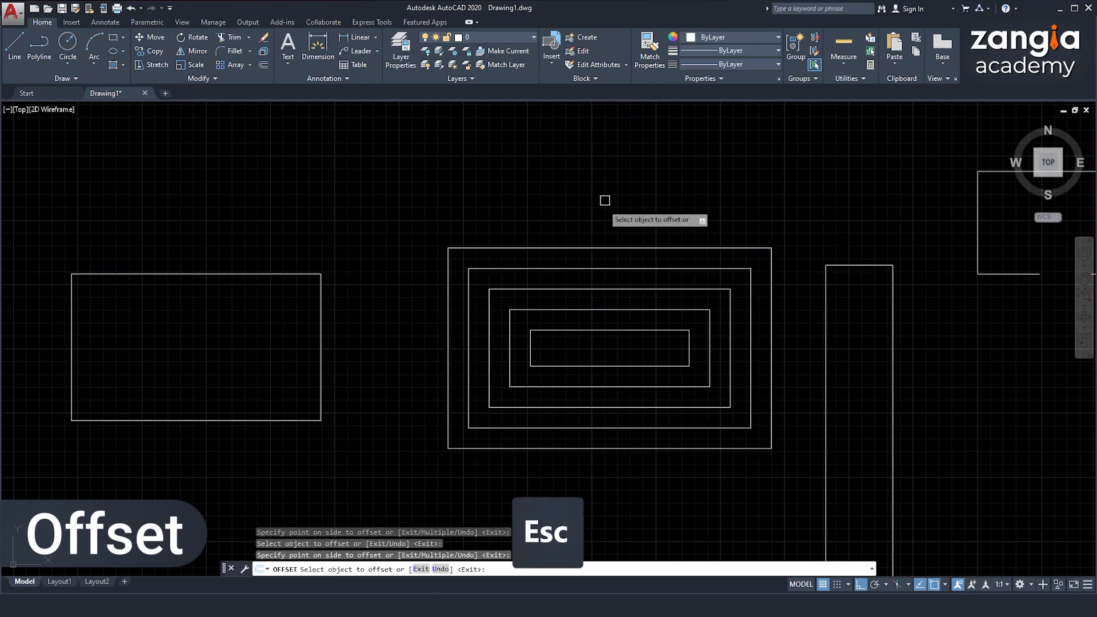
key("Escape")
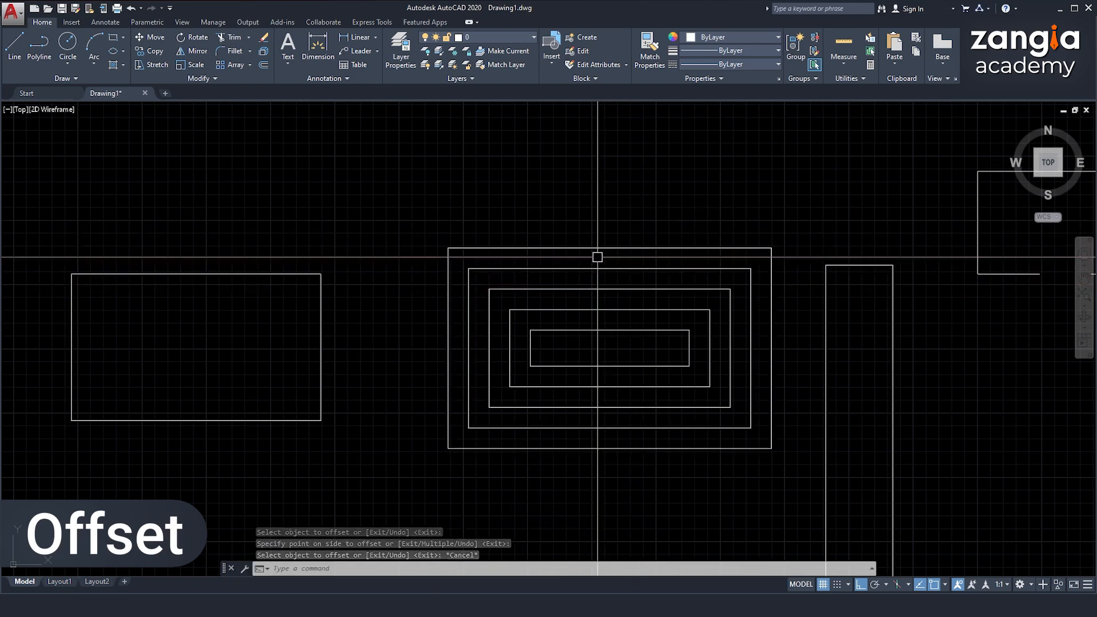
scroll(598, 257, "up", 2)
scroll(597, 258, "down", 2)
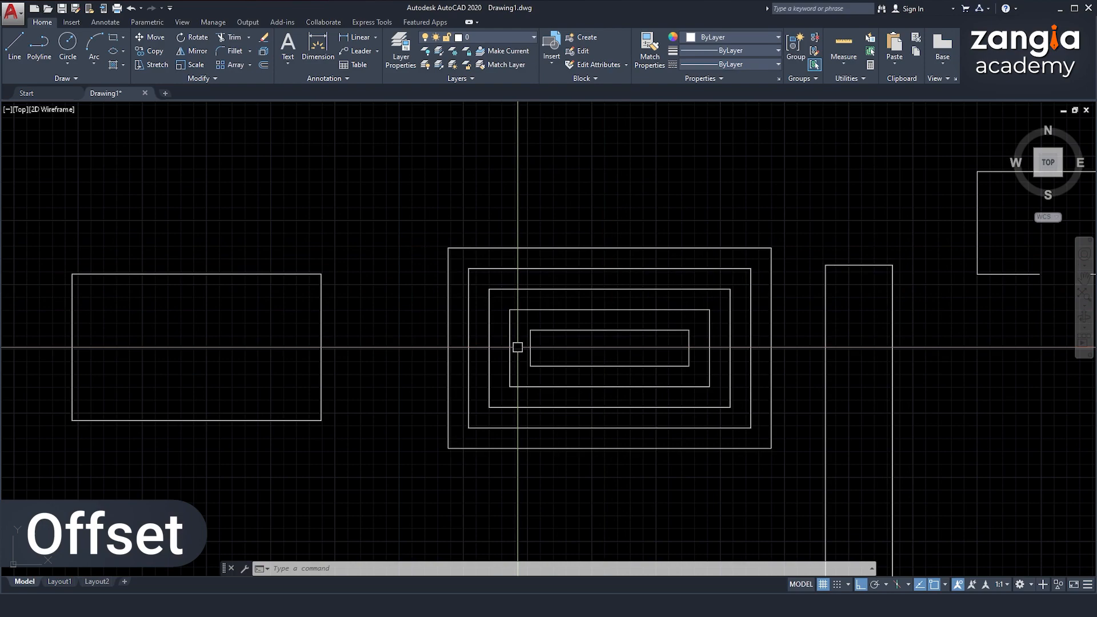
- Offset the stepped polyline just above the zigzag by 150 toward its lower side to form a double line
scroll(581, 319, "down", 6)
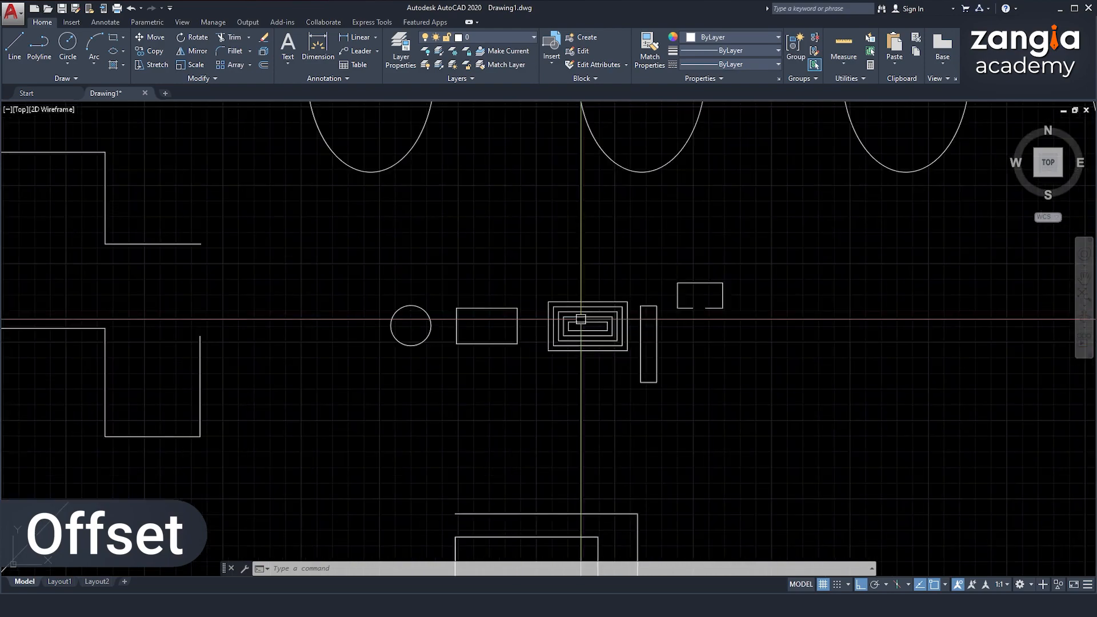
middle_click_drag(590, 293, 603, 463)
scroll(595, 497, "up", 8)
scroll(548, 447, "down", 12)
middle_click_drag(189, 518, 490, 345)
scroll(490, 345, "up", 3)
left_click(486, 387)
type("O")
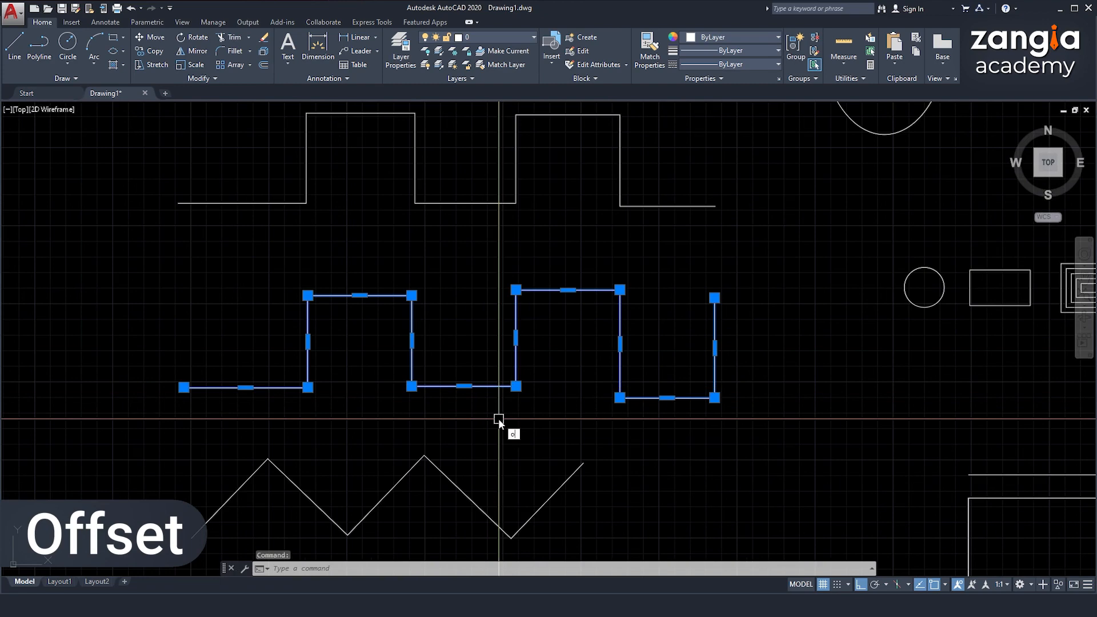
type("FF")
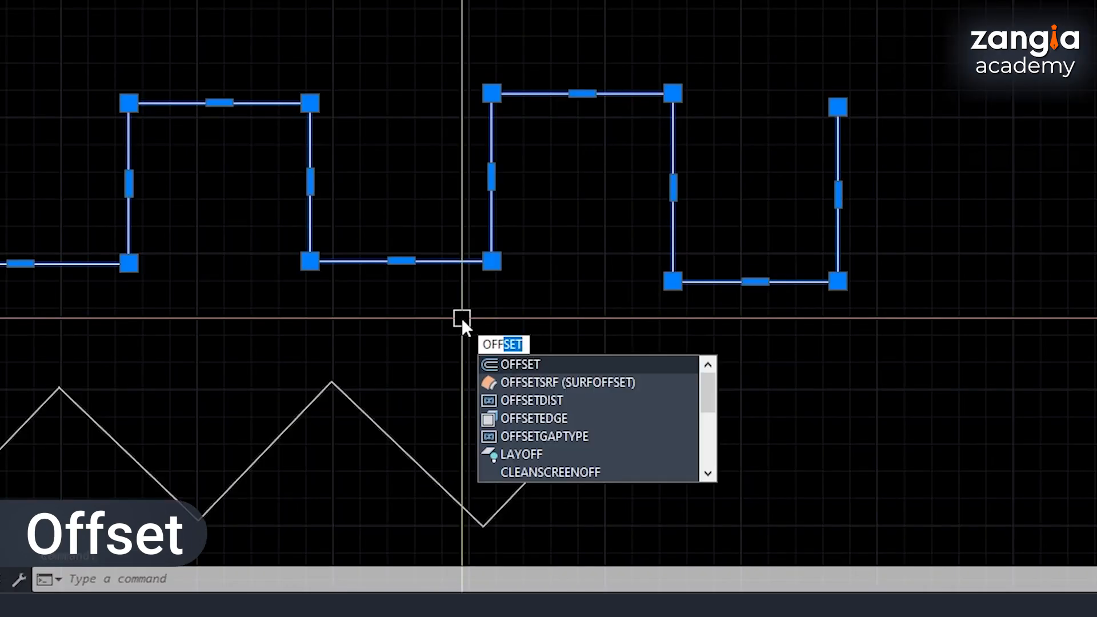
key("Return")
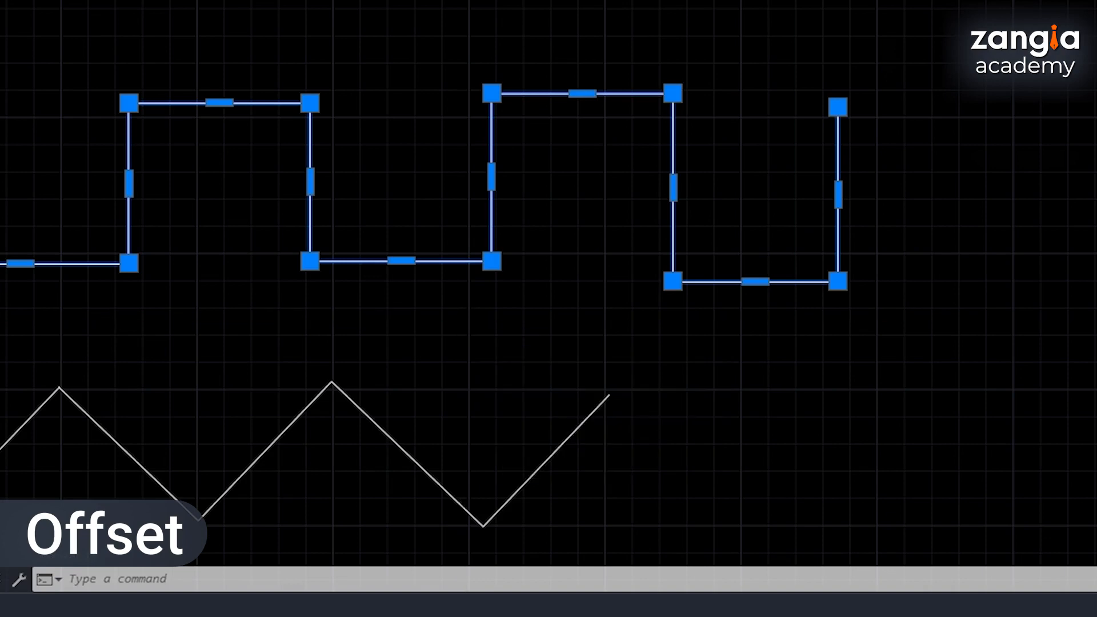
left_click(428, 262)
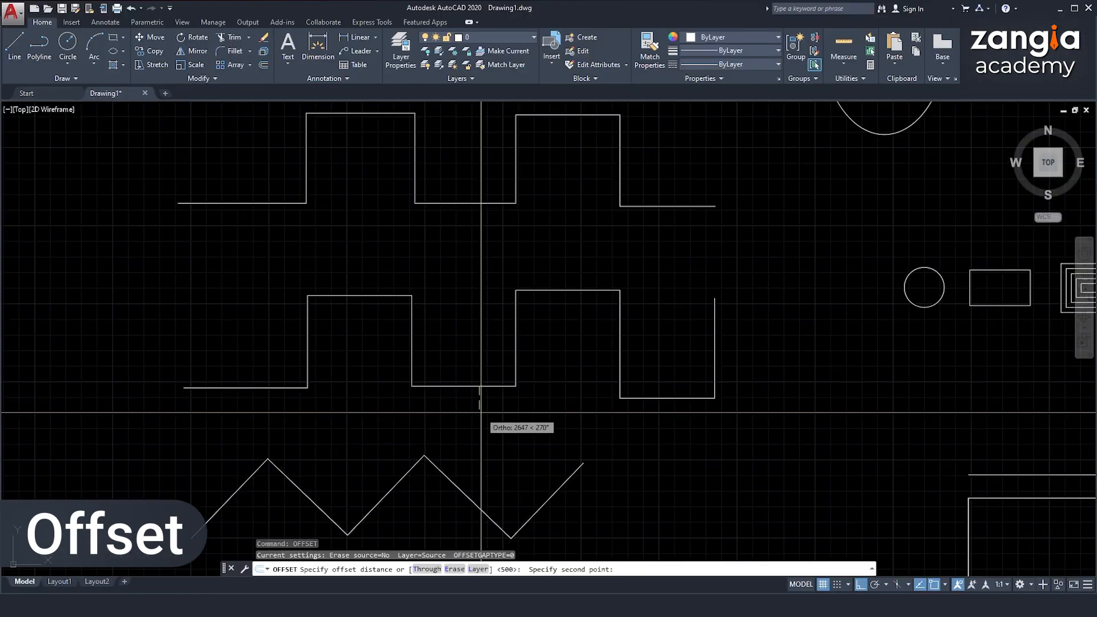
type("0")
key("Return")
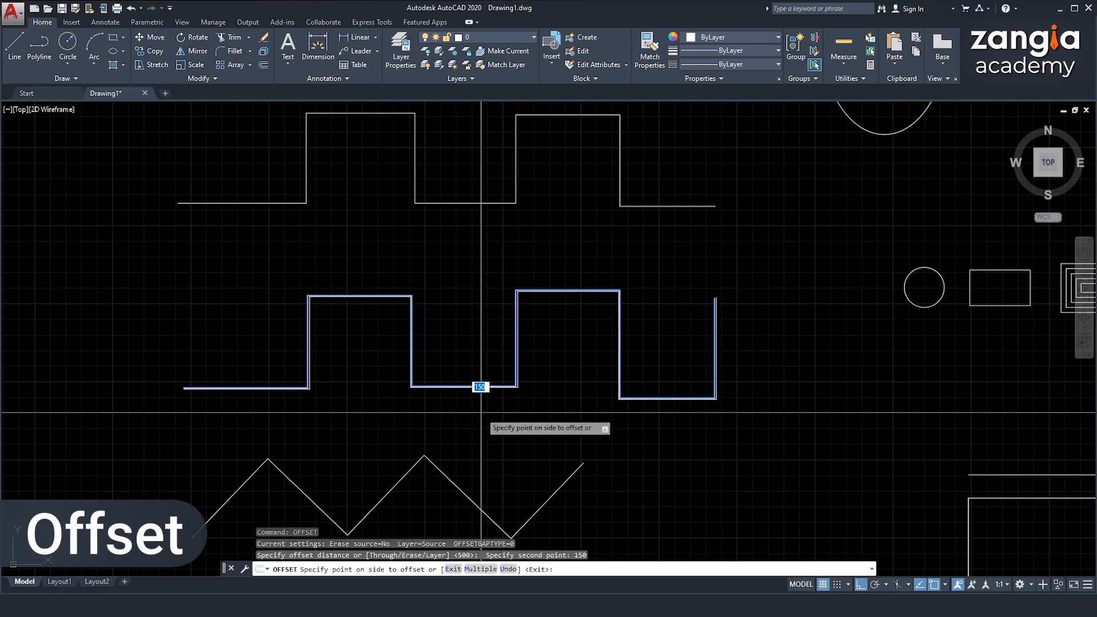
scroll(481, 412, "up", 5)
left_click(495, 397)
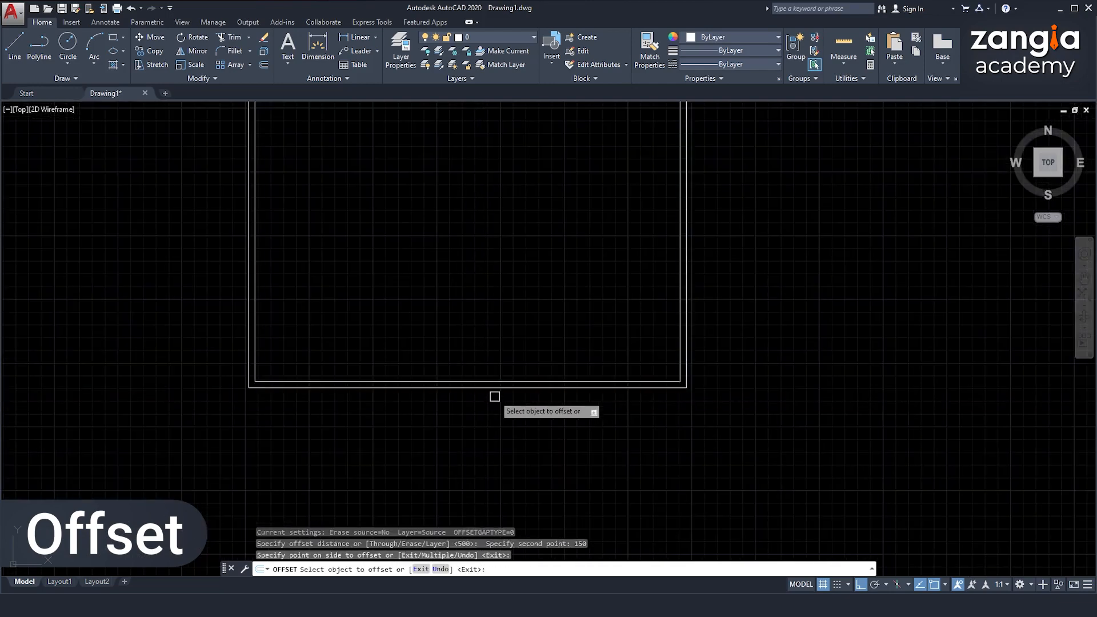
scroll(494, 393, "down", 5)
key("Escape")
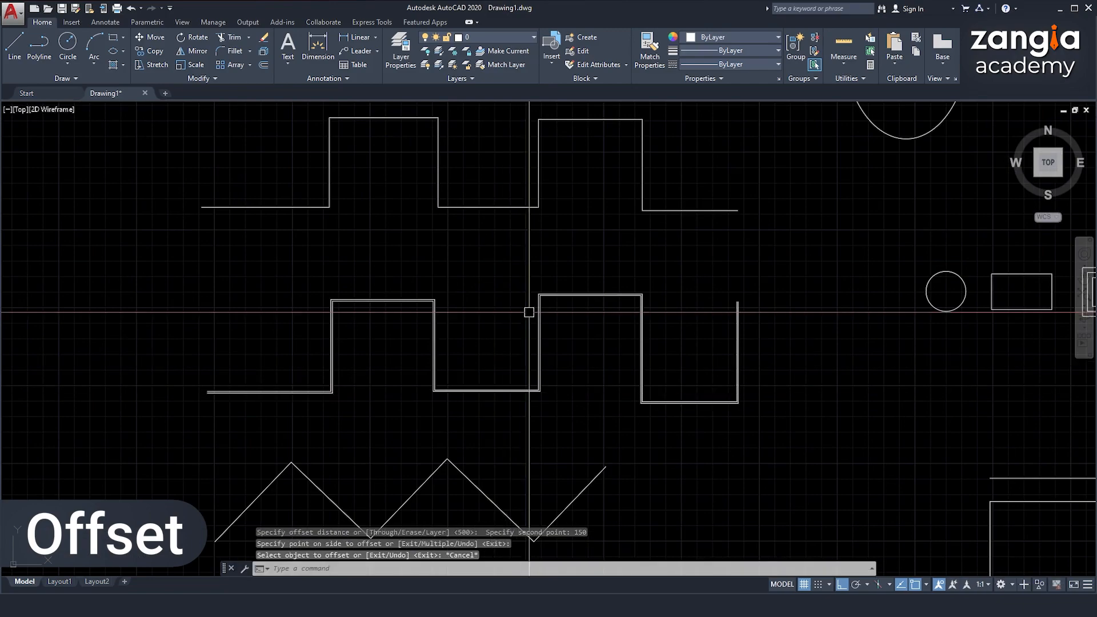
- Delete the closed rectangle beneath the nested rectangles, keeping the two L-shaped sets of lines around it
scroll(755, 274, "up", 4)
scroll(730, 297, "down", 8)
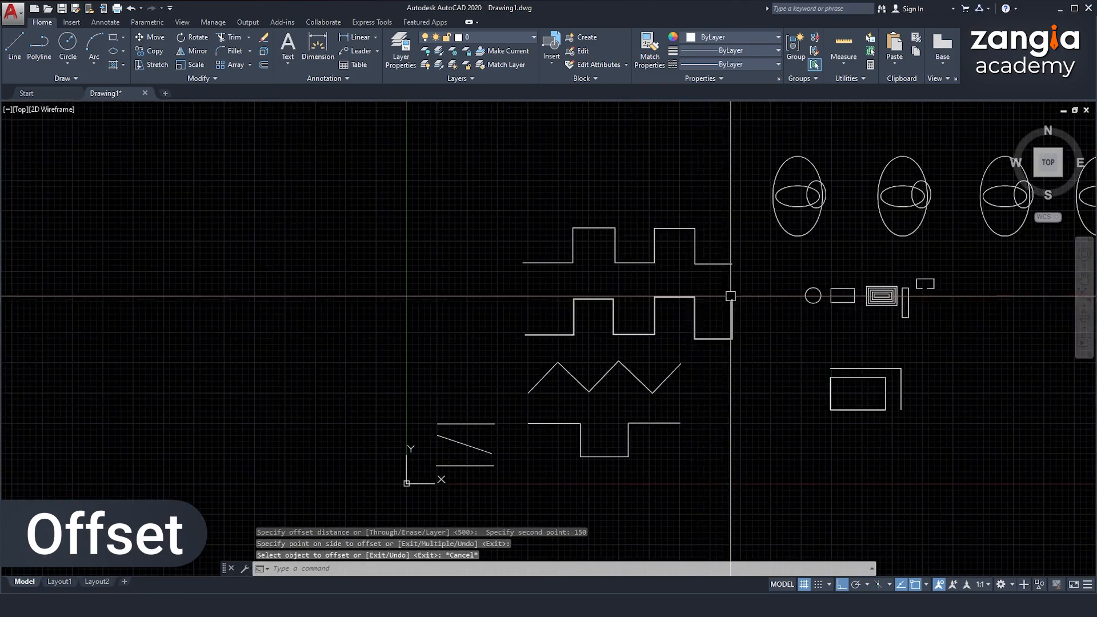
scroll(931, 318, "up", 4)
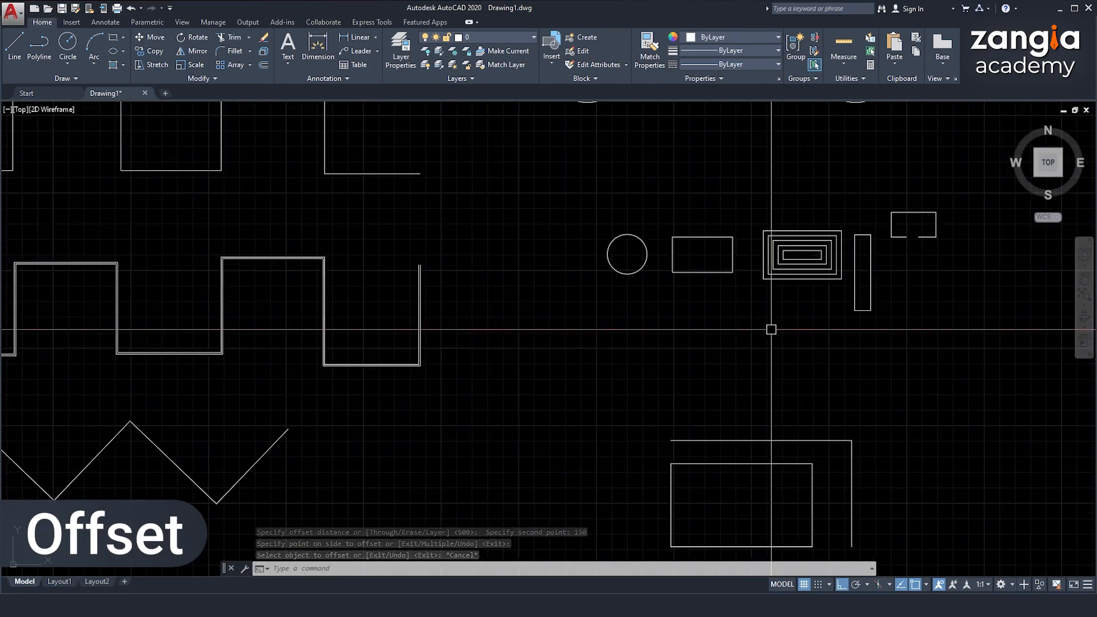
middle_click_drag(737, 336, 597, 335)
middle_click_drag(811, 304, 619, 372)
scroll(590, 290, "up", 8)
scroll(572, 325, "down", 8)
middle_click_drag(492, 525, 583, 346)
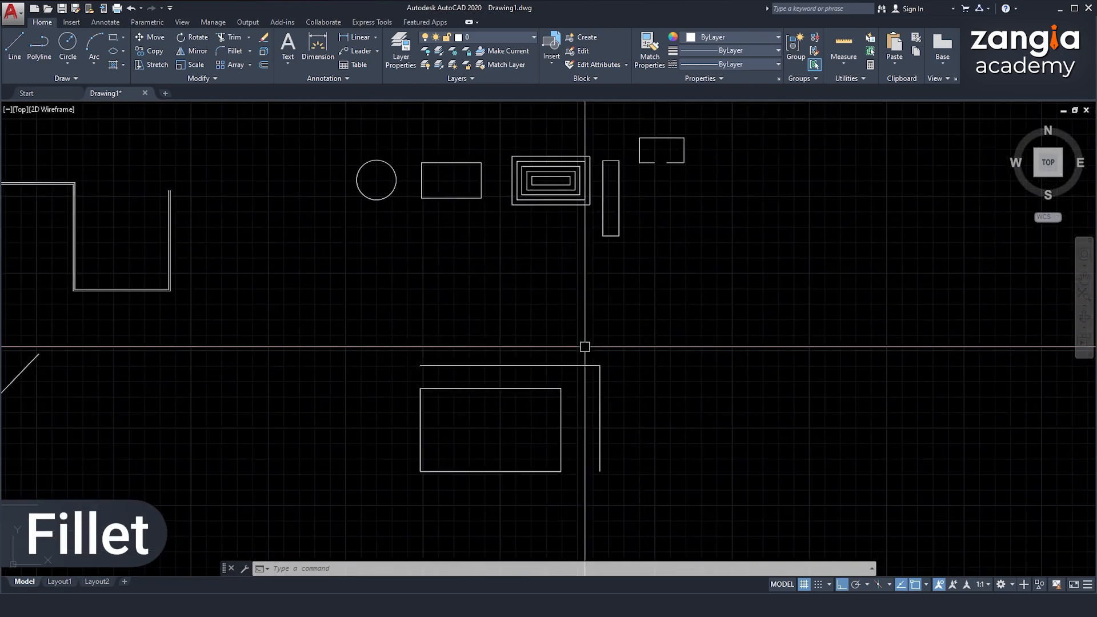
key("Escape")
key("Escape")
left_click(561, 413)
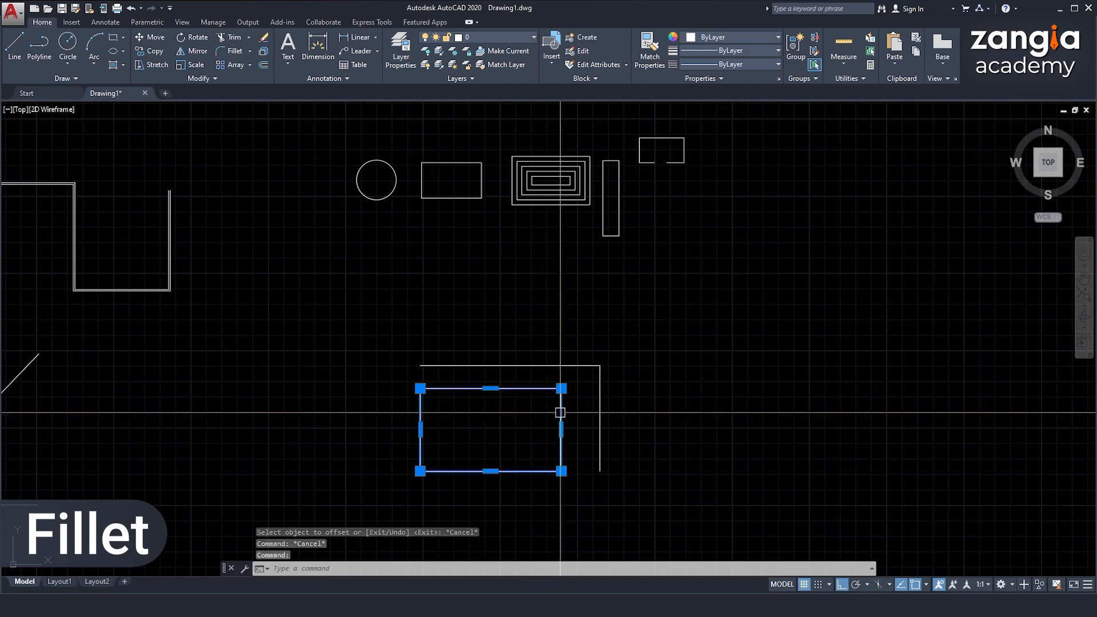
key("Delete")
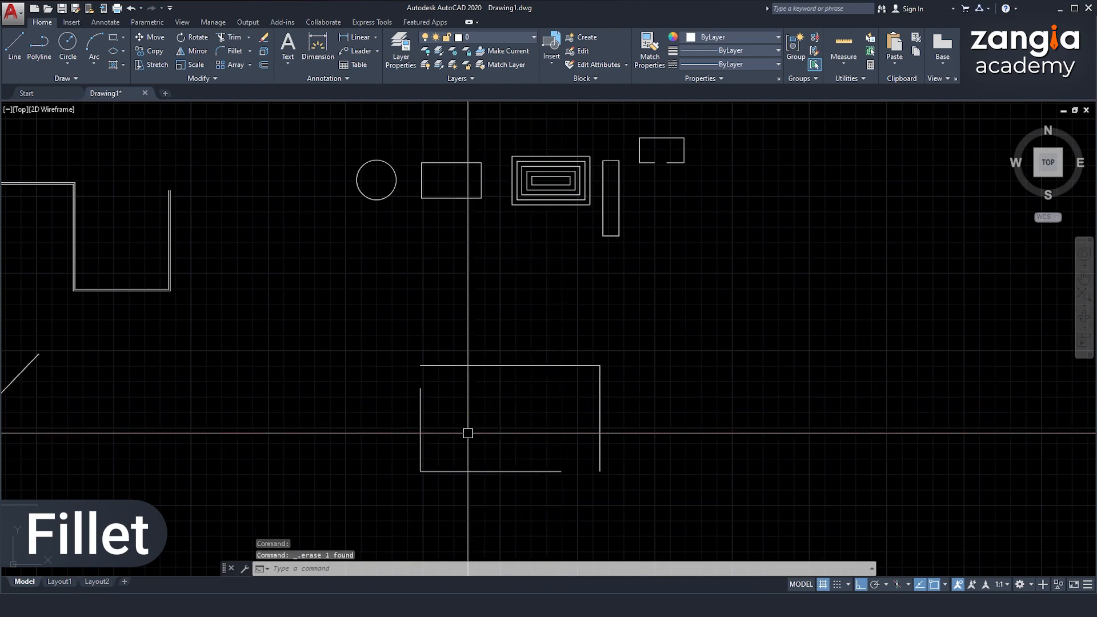
scroll(427, 400, "up", 4)
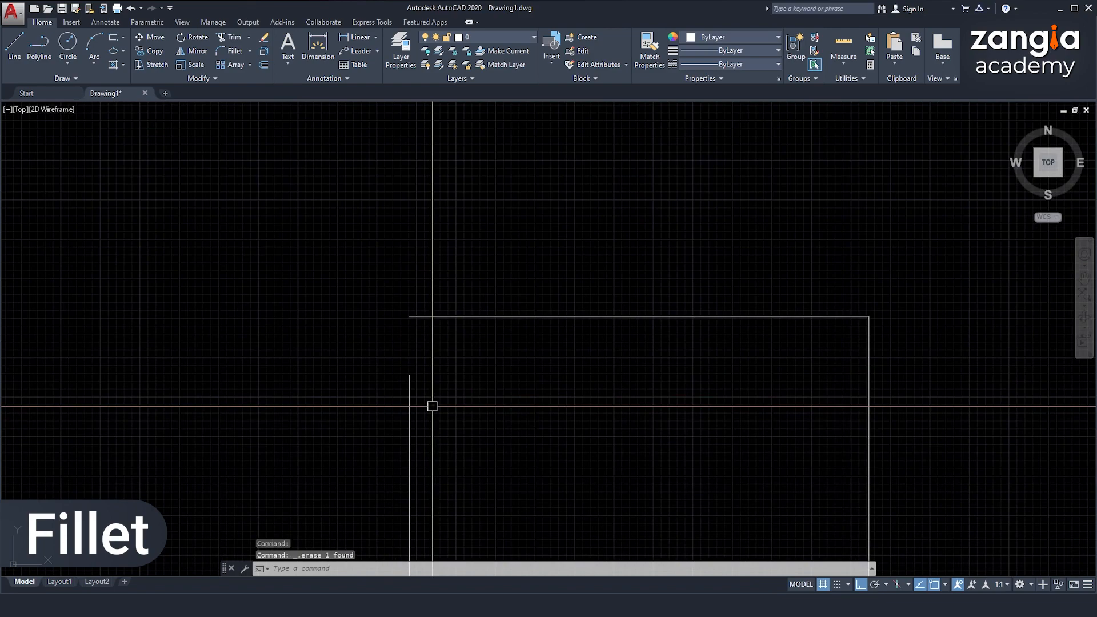
type("F")
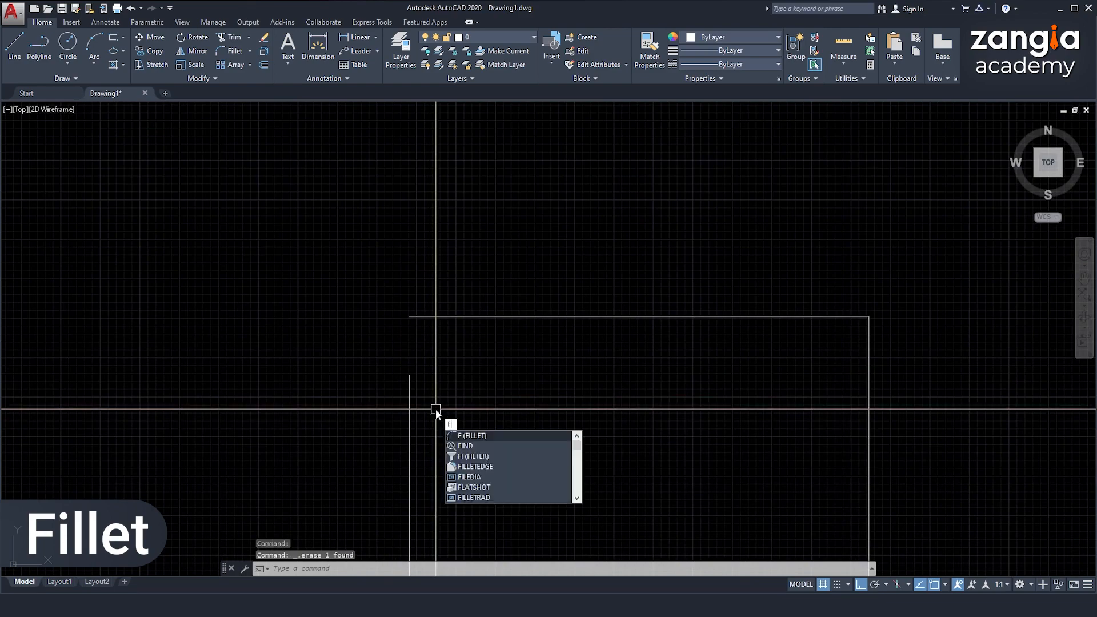
key("Escape")
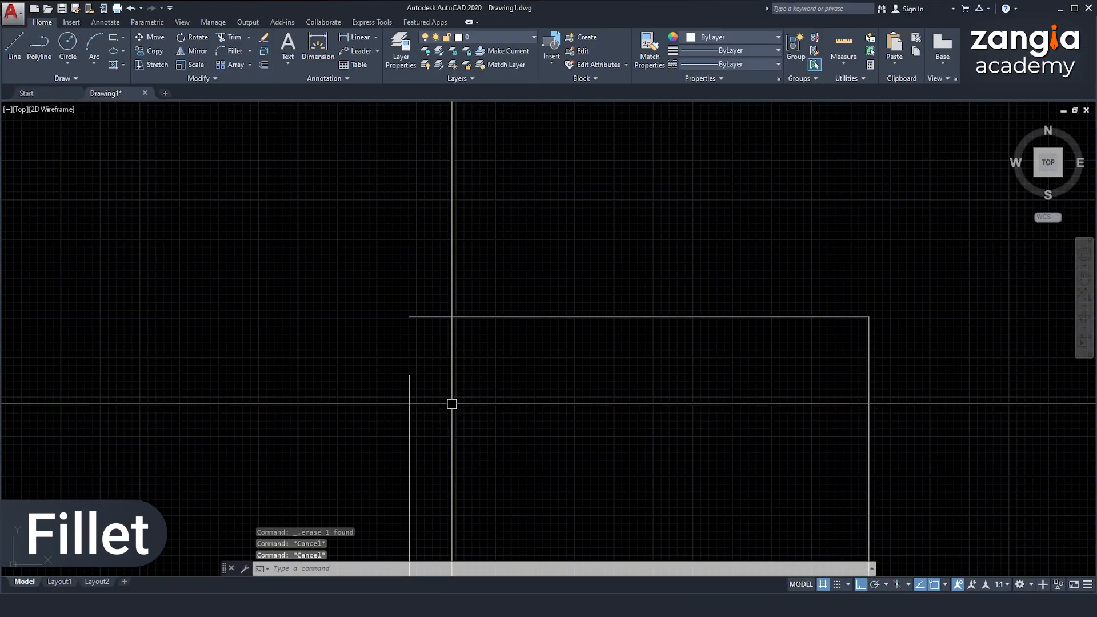
type("f")
key("Return")
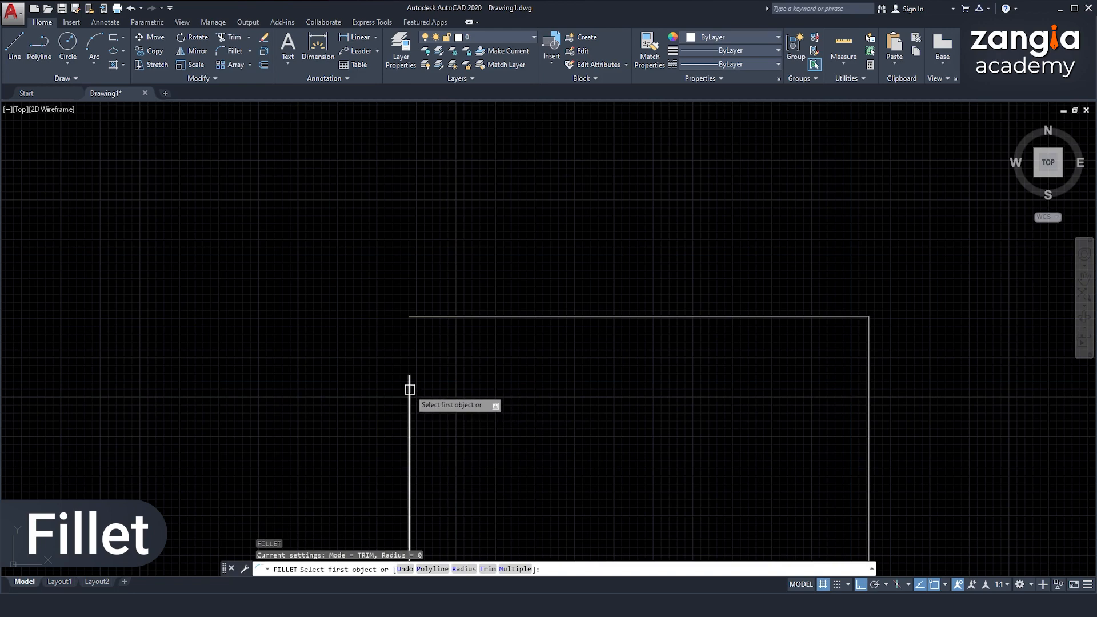
key("Escape")
- Fillet the left vertical line with the upper horizontal line at radius 0 to close the gap as a sharp corner
type("f")
key("Return")
left_click(410, 390)
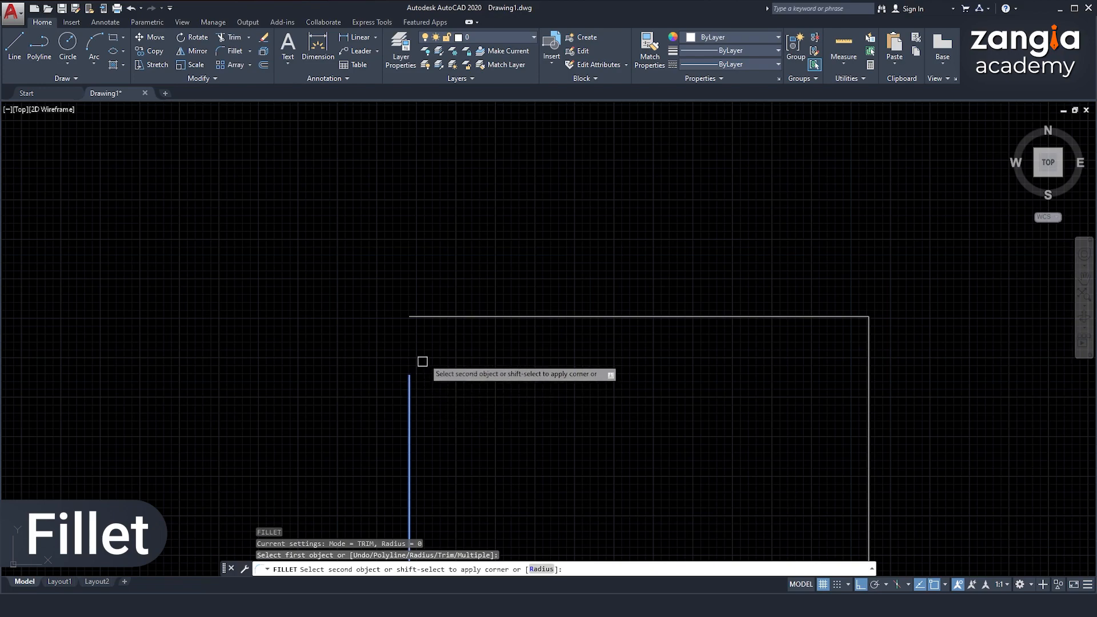
left_click(449, 318)
scroll(452, 308, "up", 3)
scroll(447, 308, "down", 6)
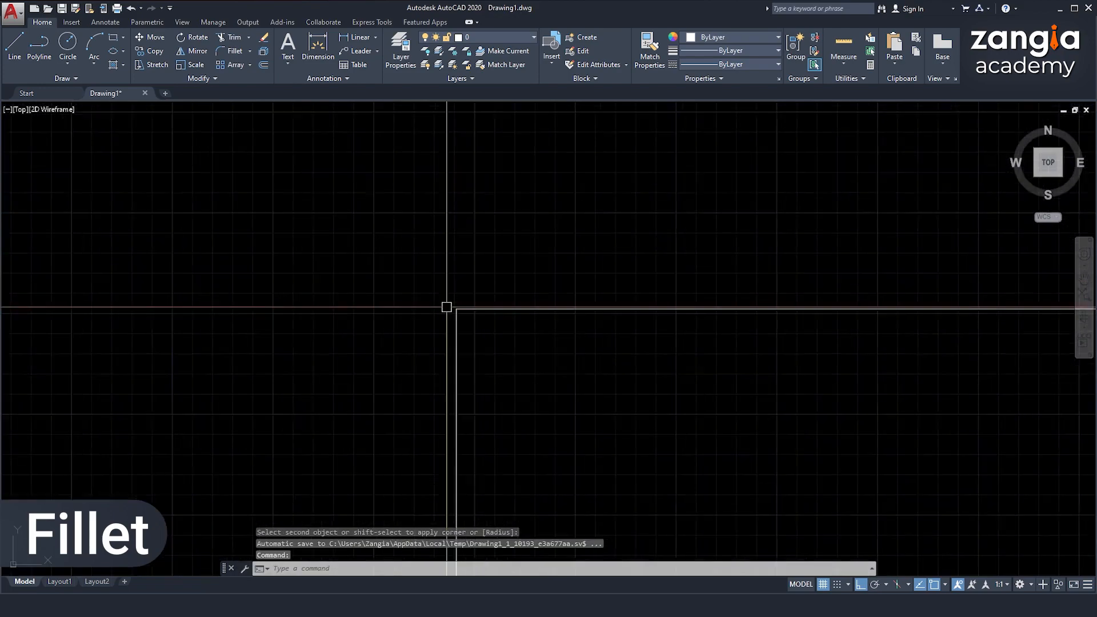
type("F")
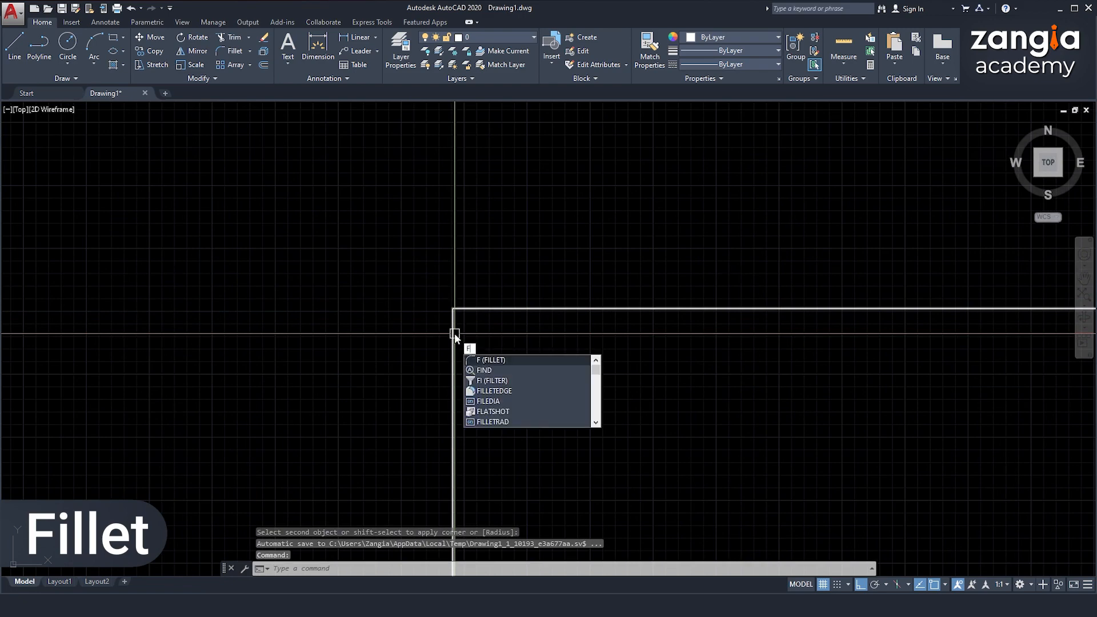
key("Return")
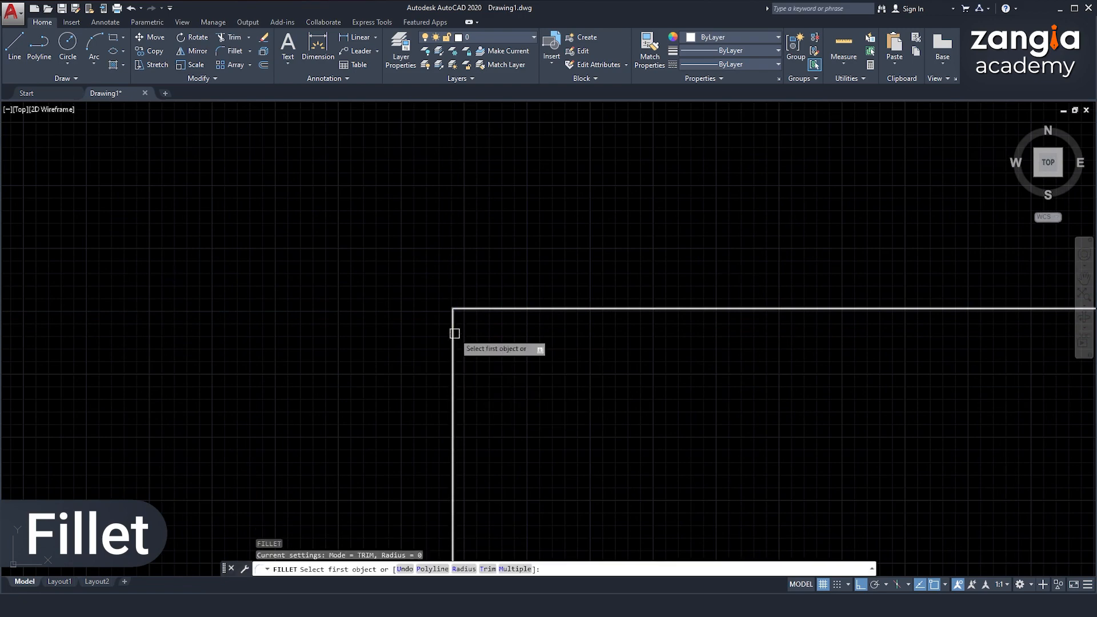
type("r")
key("Return")
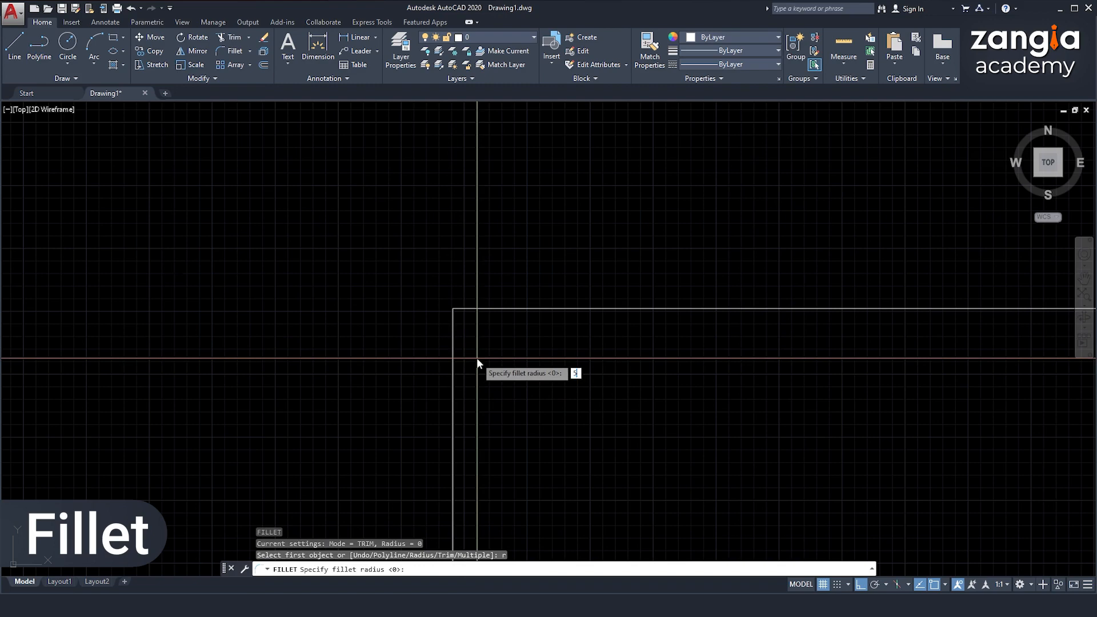
key("Return")
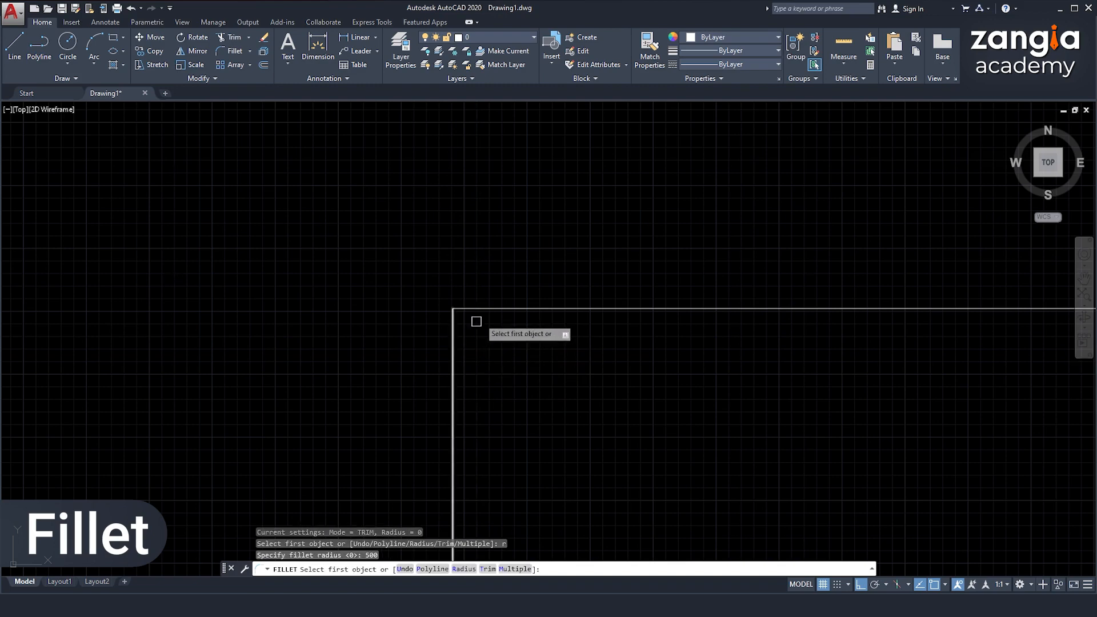
key("Escape")
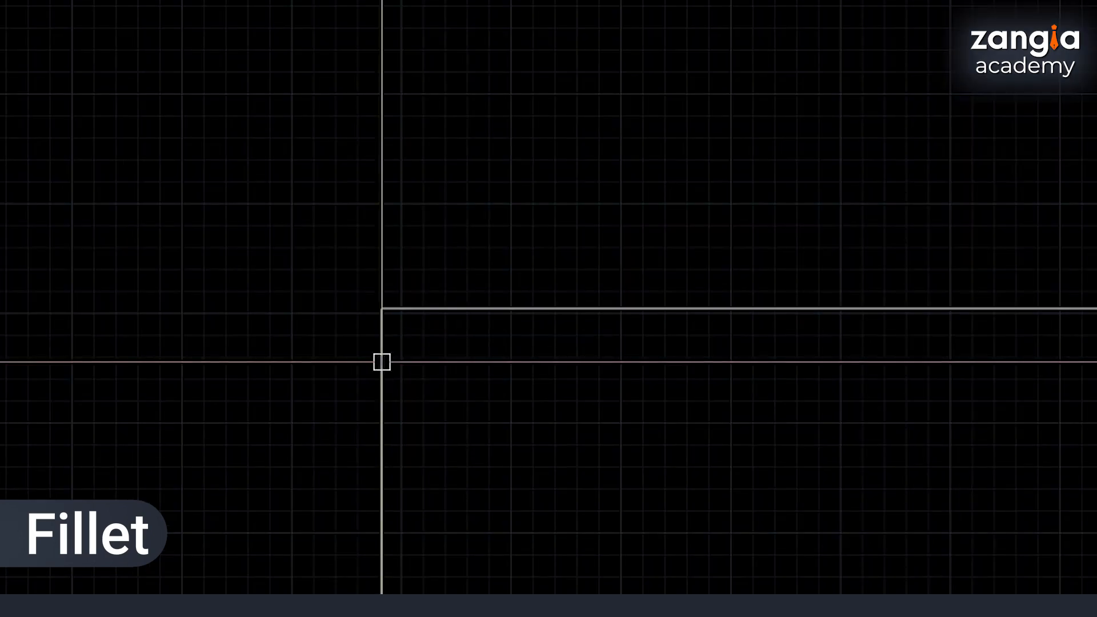
- Fillet the left vertical line with the upper horizontal line at radius 500 and check the rounded corner
type("f")
key("Return")
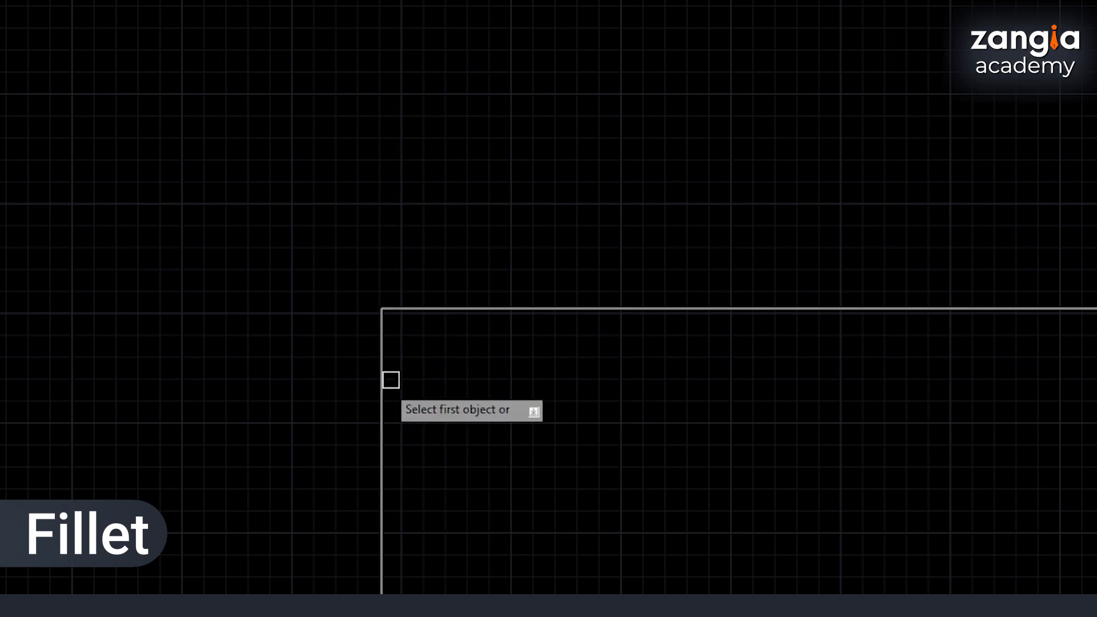
type("r")
key("Return")
type("500")
key("Return")
left_click(382, 380)
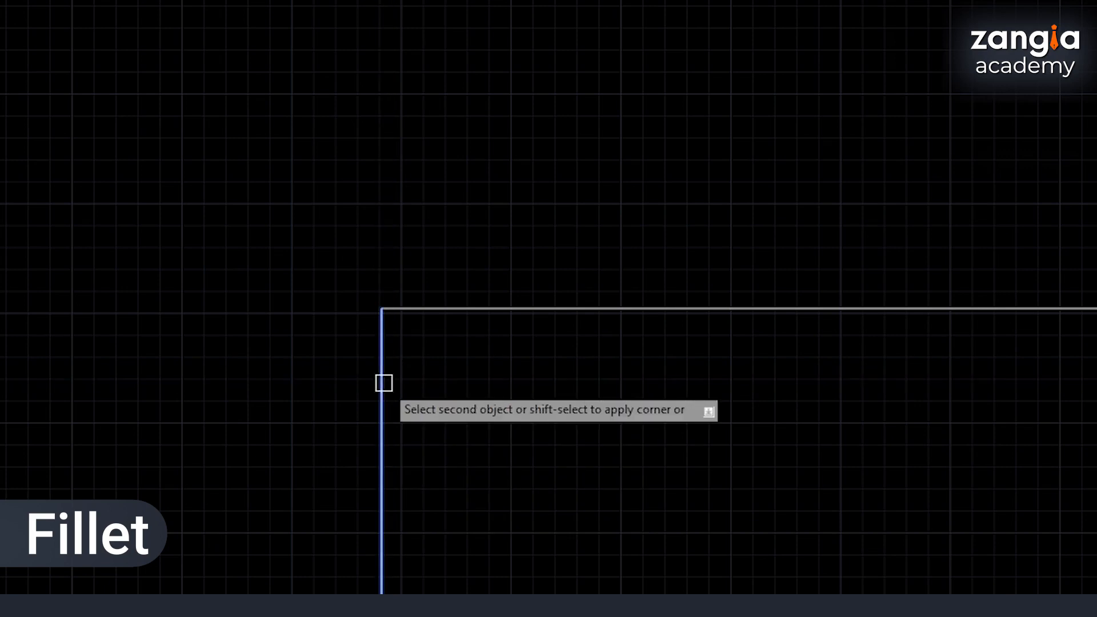
left_click(406, 302)
scroll(463, 324, "up", 4)
left_click(451, 295)
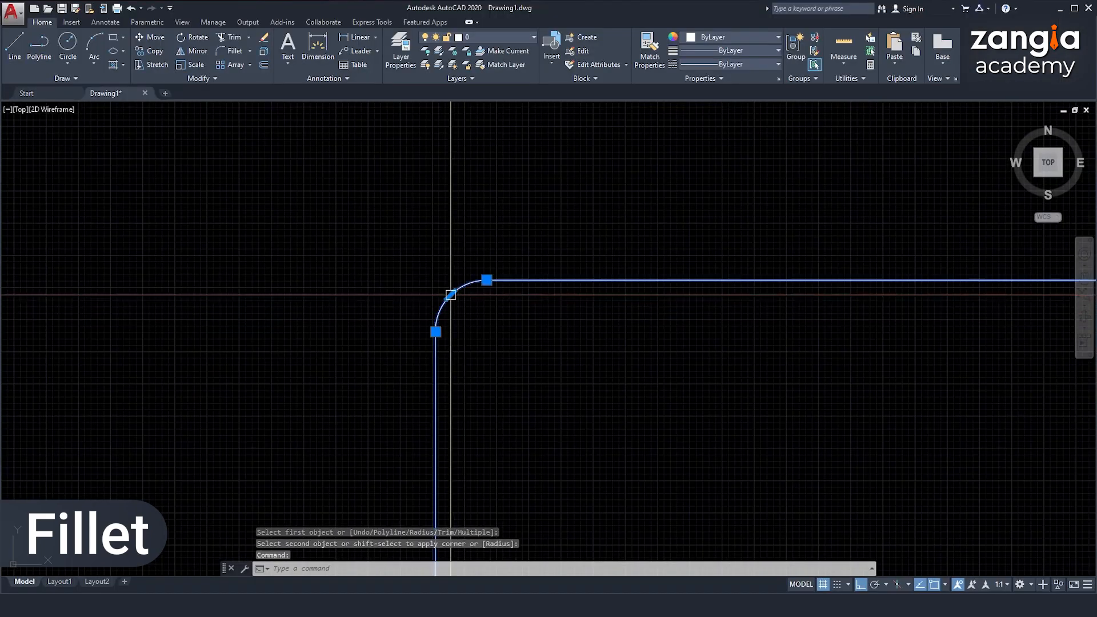
mouse_move(450, 296)
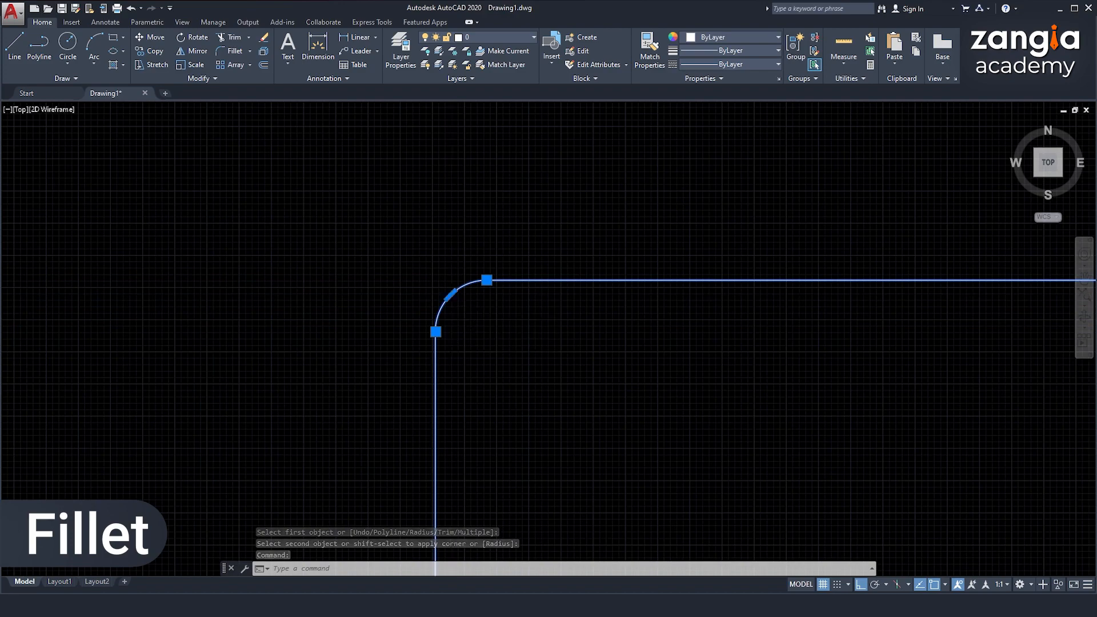
key("Escape")
scroll(508, 363, "down", 6)
scroll(434, 406, "up", 2)
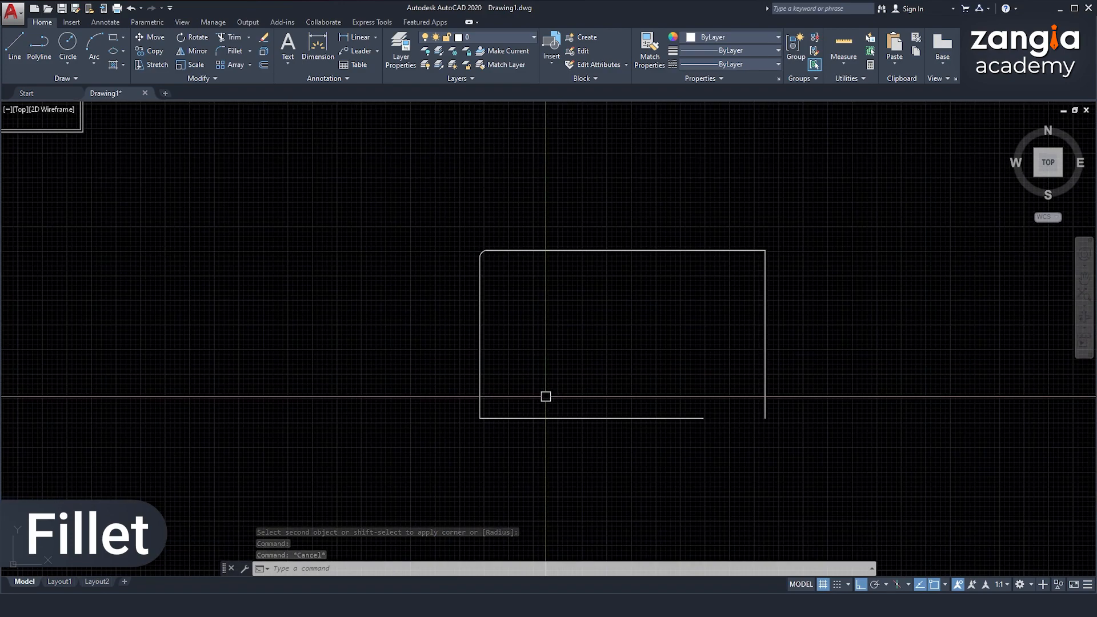
left_click(522, 368)
key("Escape")
scroll(479, 413, "up", 3)
scroll(479, 412, "down", 3)
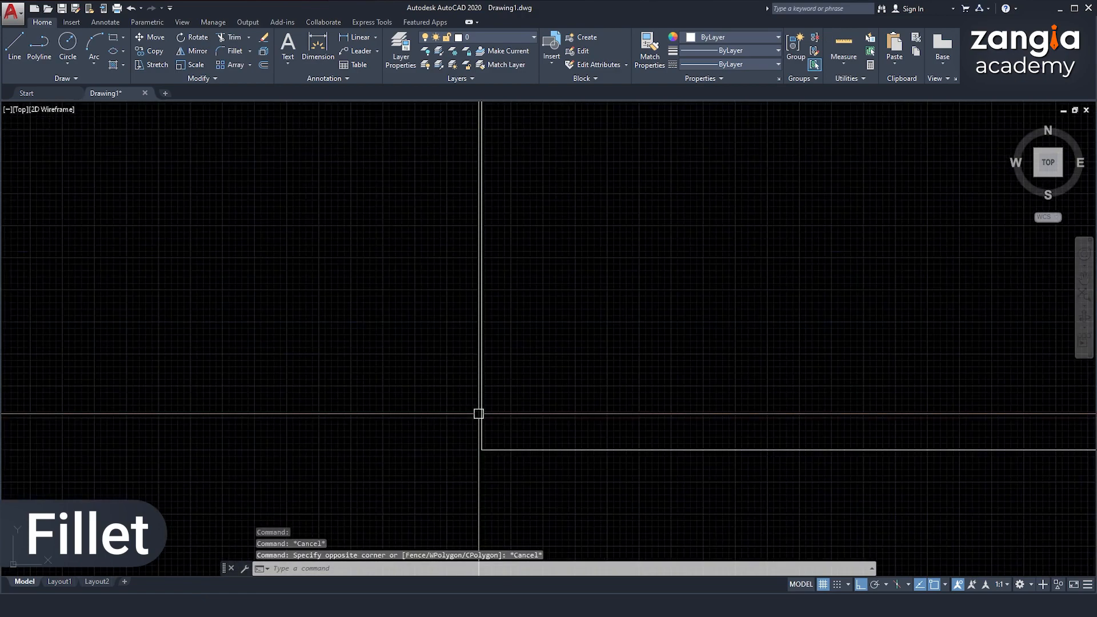
scroll(521, 368, "down", 4)
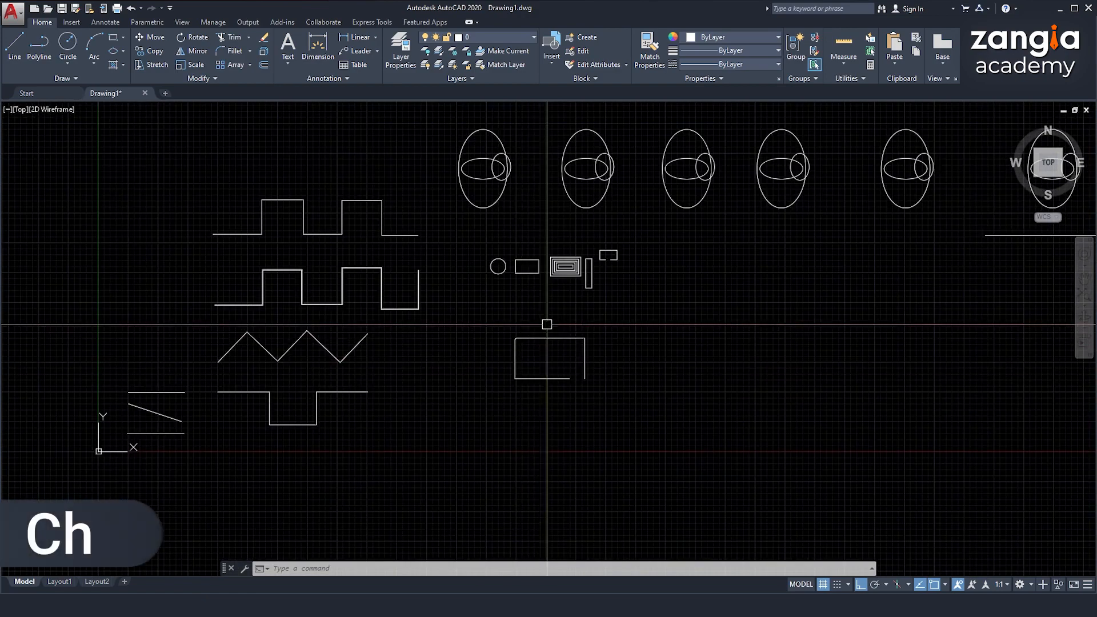
key("Escape")
scroll(523, 356, "up", 4)
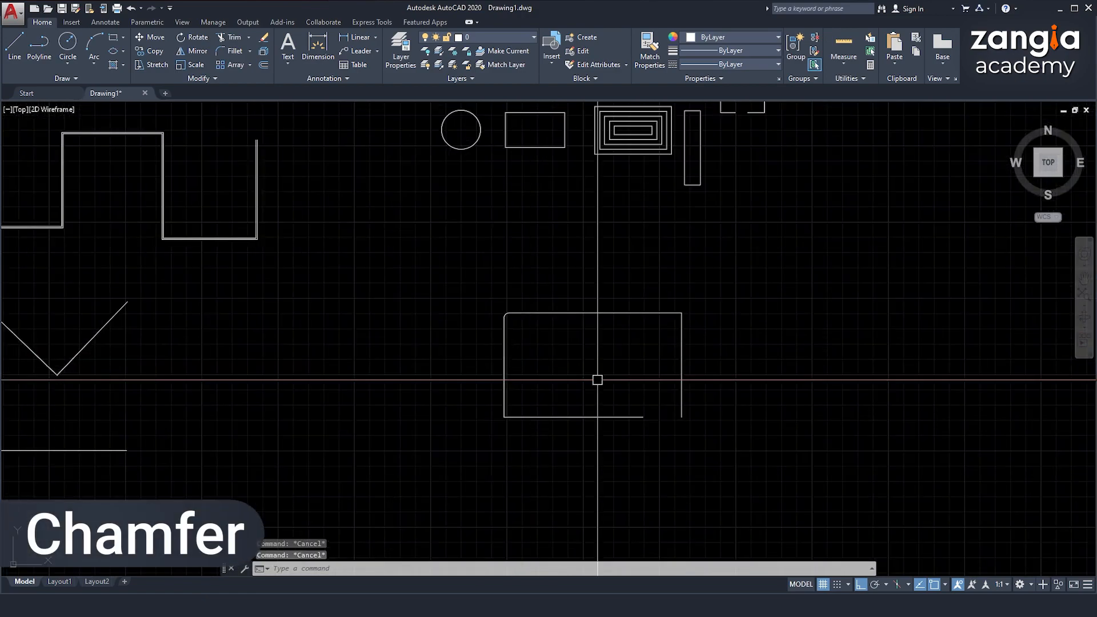
scroll(648, 415, "up", 2)
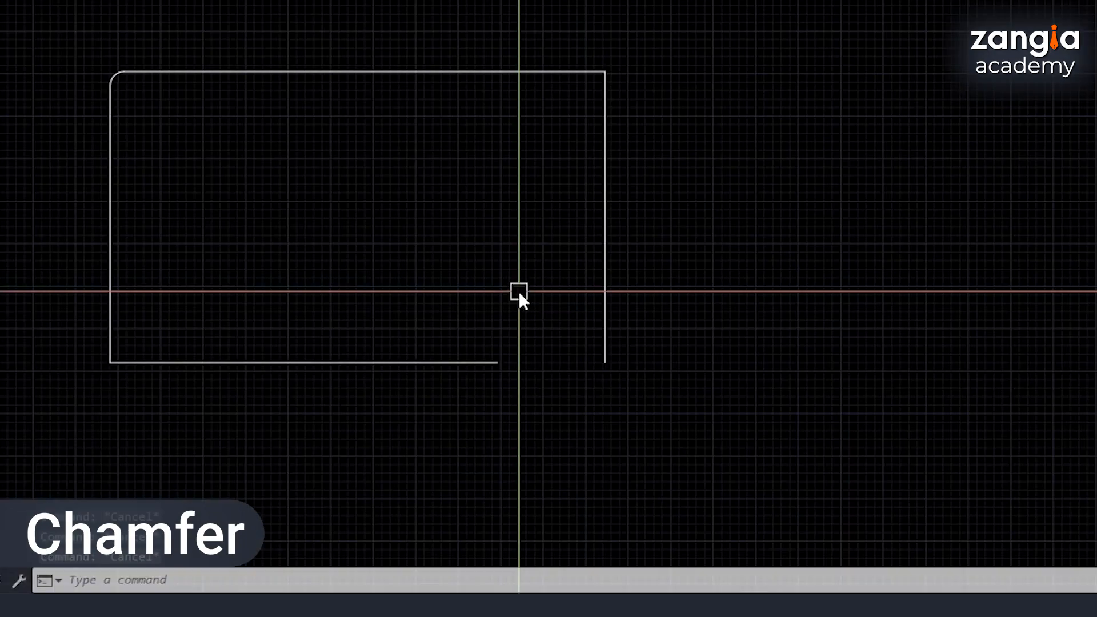
type("CHA")
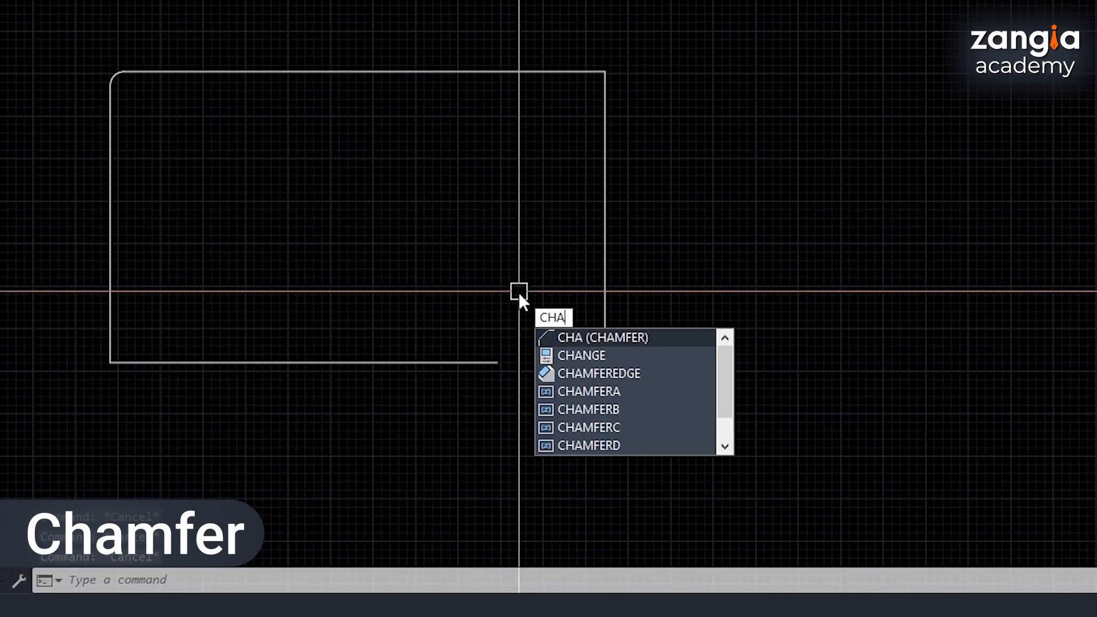
key("Return")
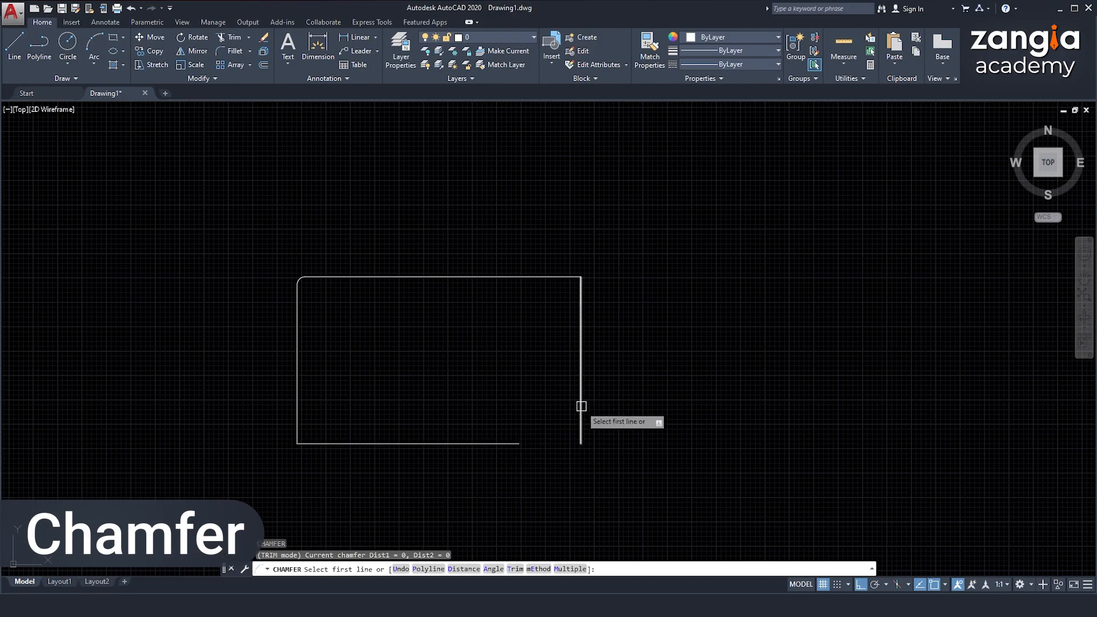
key("Escape")
key("Escape")
scroll(508, 440, "down", 5)
scroll(571, 360, "up", 5)
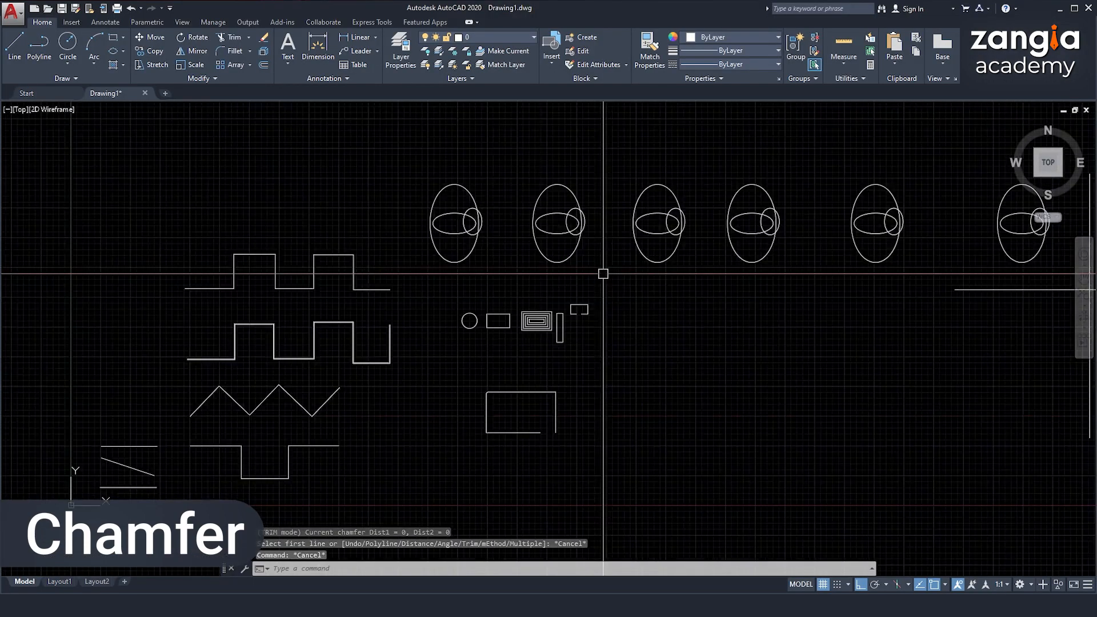
type("cha")
key("Return")
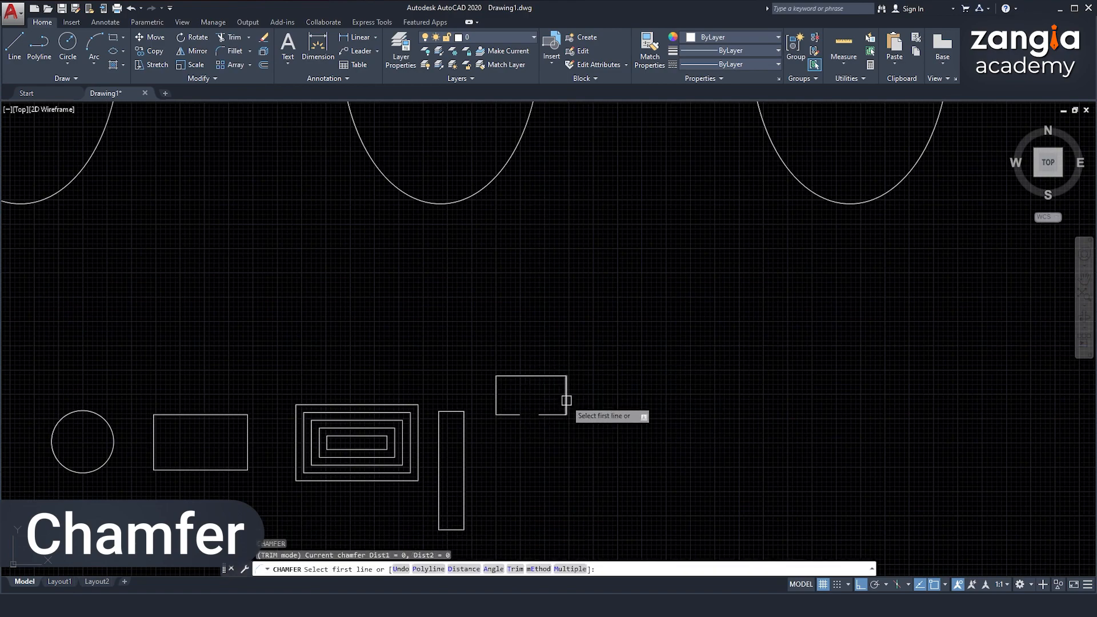
key("Escape")
key("Escape")
key("Escape")
scroll(546, 400, "down", 5)
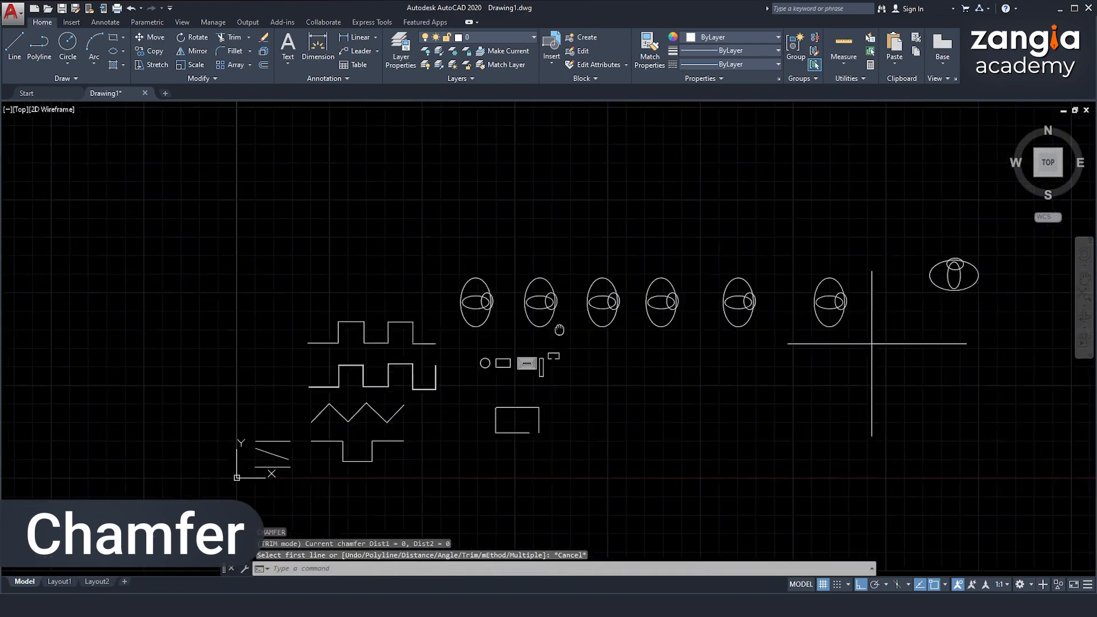
scroll(538, 355, "up", 5)
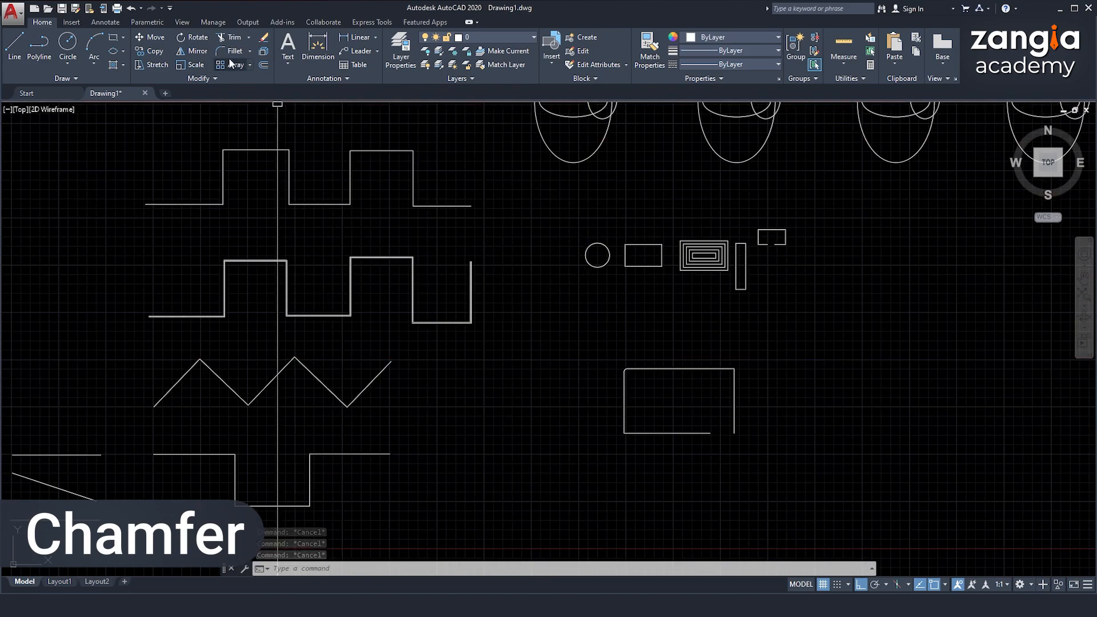
scroll(693, 404, "up", 4)
scroll(600, 368, "down", 8)
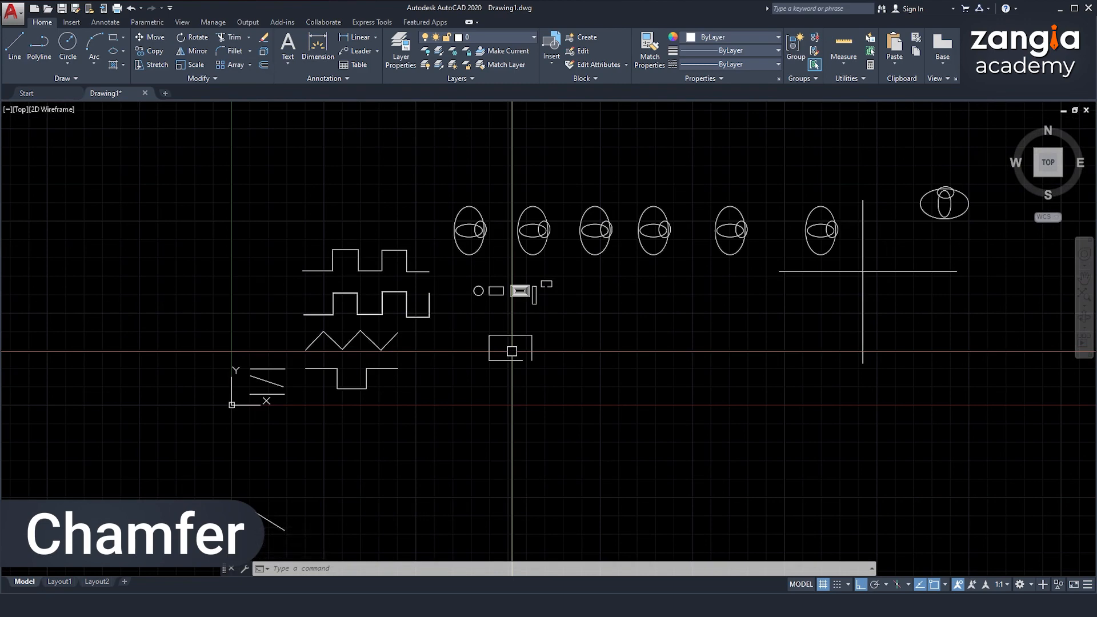
key("Escape")
key("Escape")
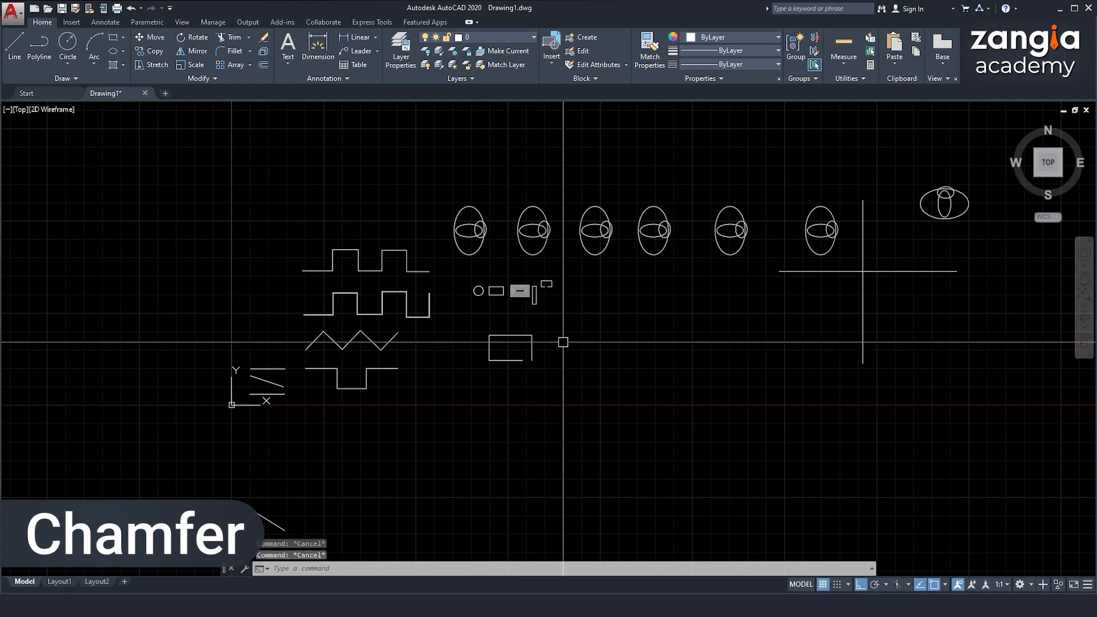
key("Escape")
scroll(568, 337, "up", 3)
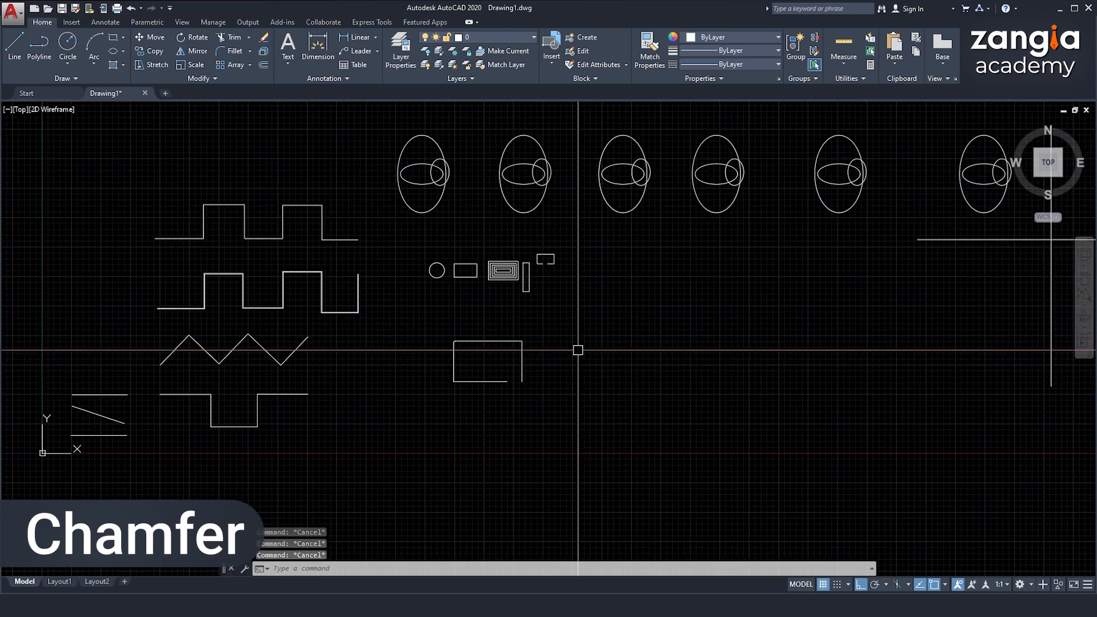